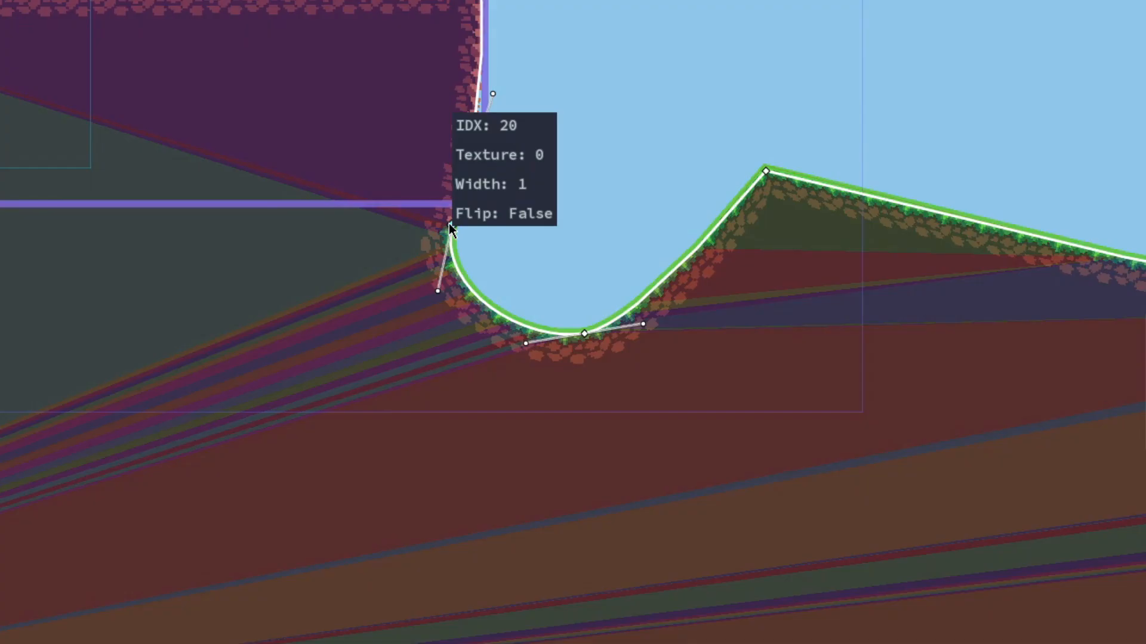
pyautogui.moveTo(469, 246); pyautogui.dragTo(414, 301)
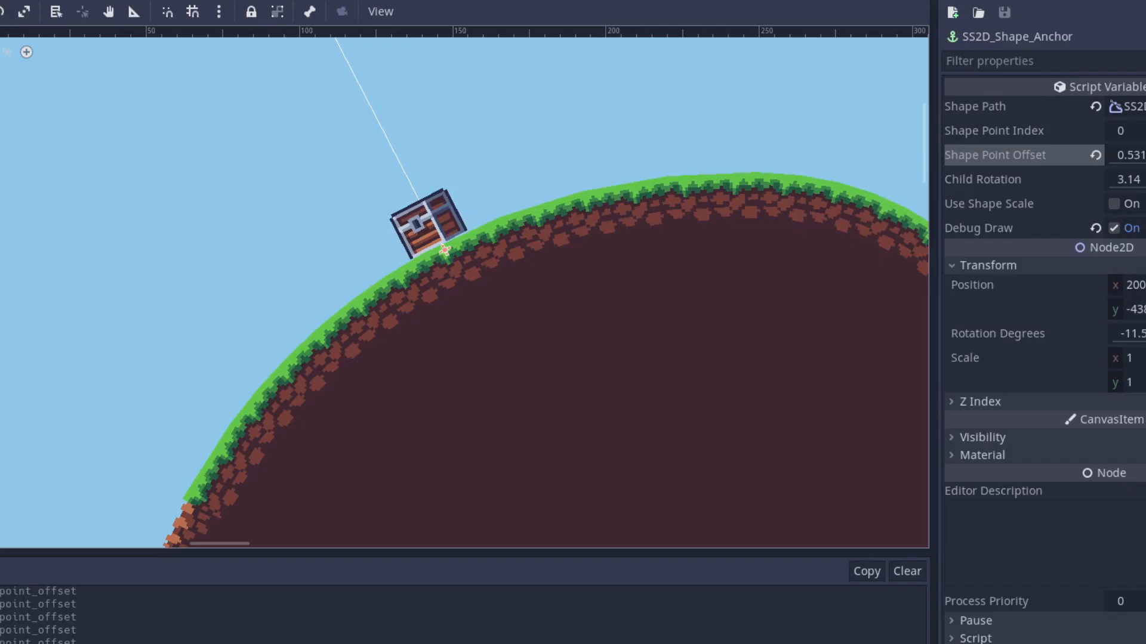
pyautogui.moveTo(1128, 155)
pyautogui.mouseDown()
pyautogui.moveTo(1098, 155)
pyautogui.moveTo(1134, 155)
pyautogui.mouseUp()
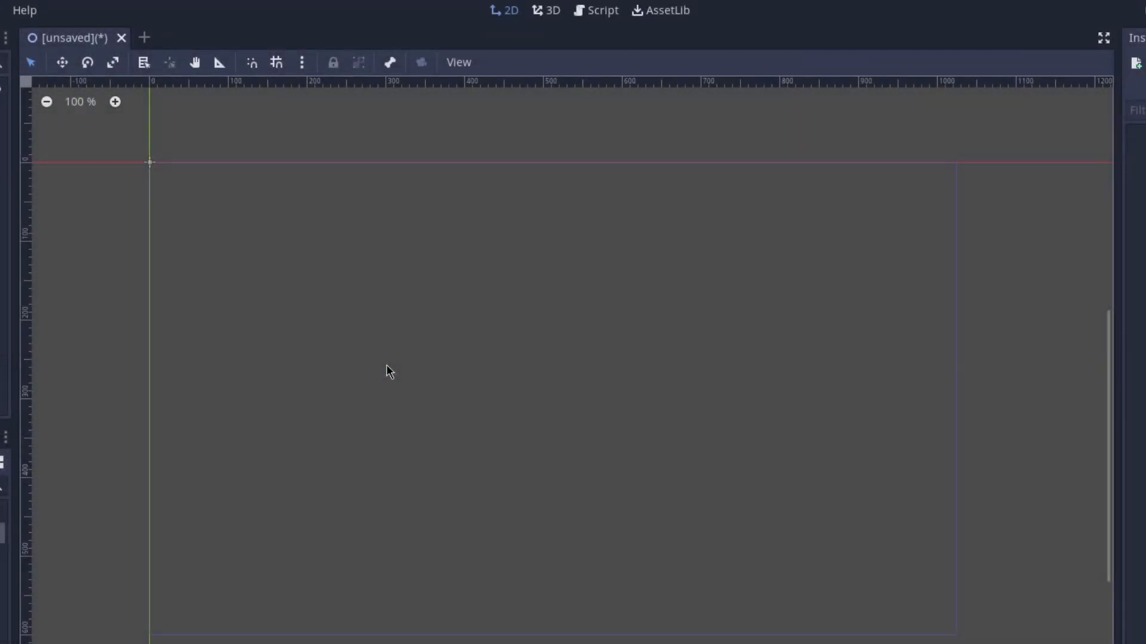
# Search the asset library for SmartShape and download the SmartShape2D asset
pyautogui.click(661, 11)
pyautogui.click(282, 64)
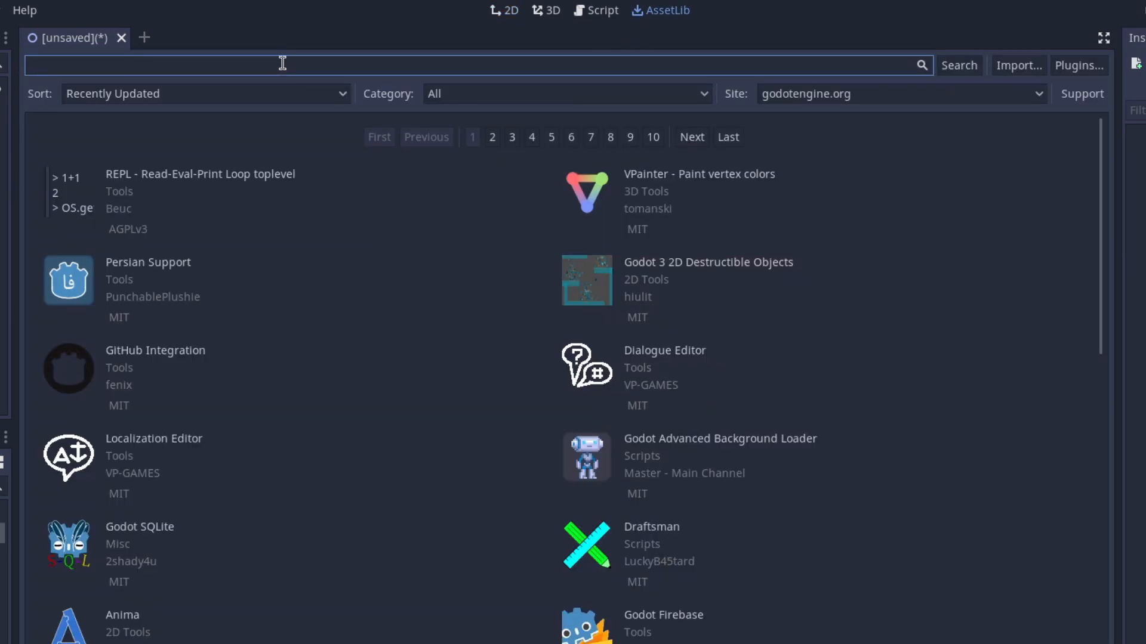
pyautogui.write('SmartShape')
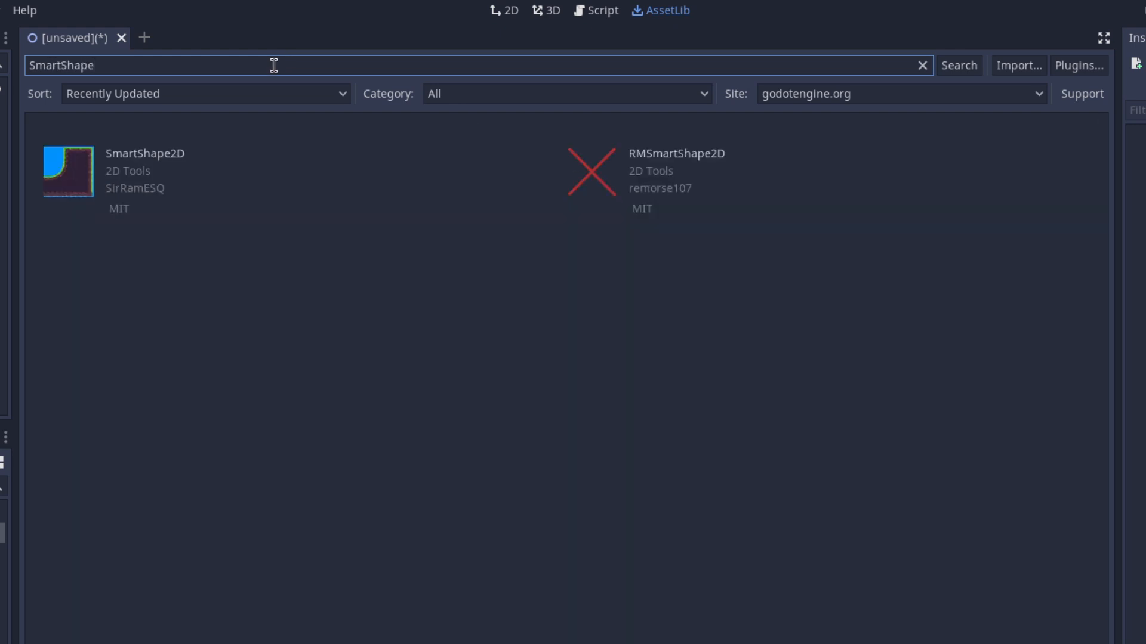
pyautogui.click(135, 156)
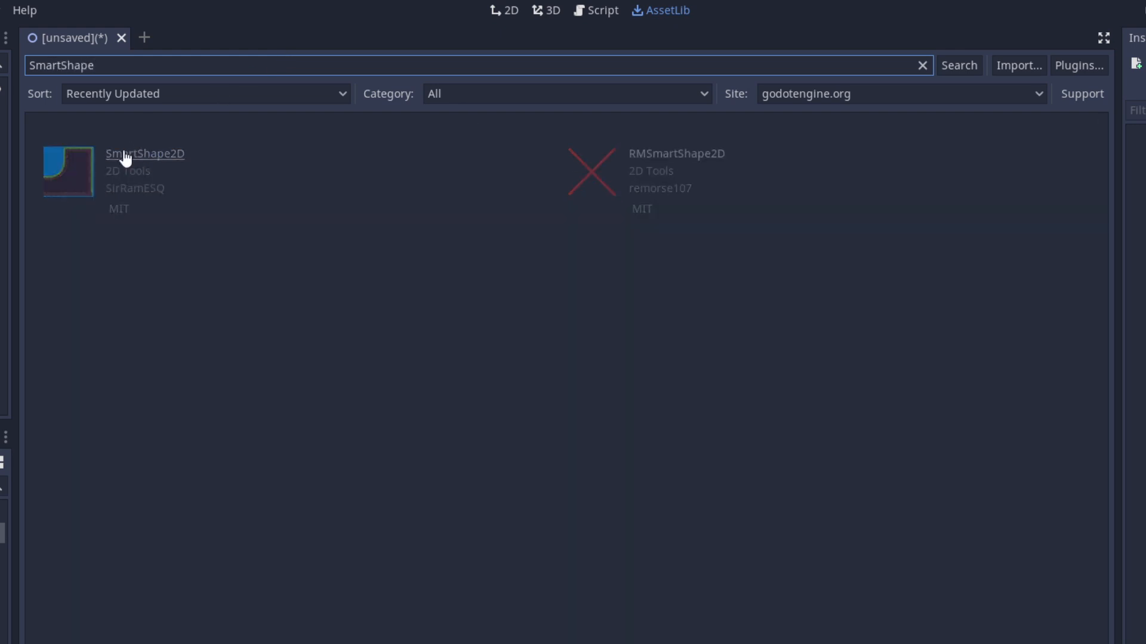
pyautogui.click(451, 461)
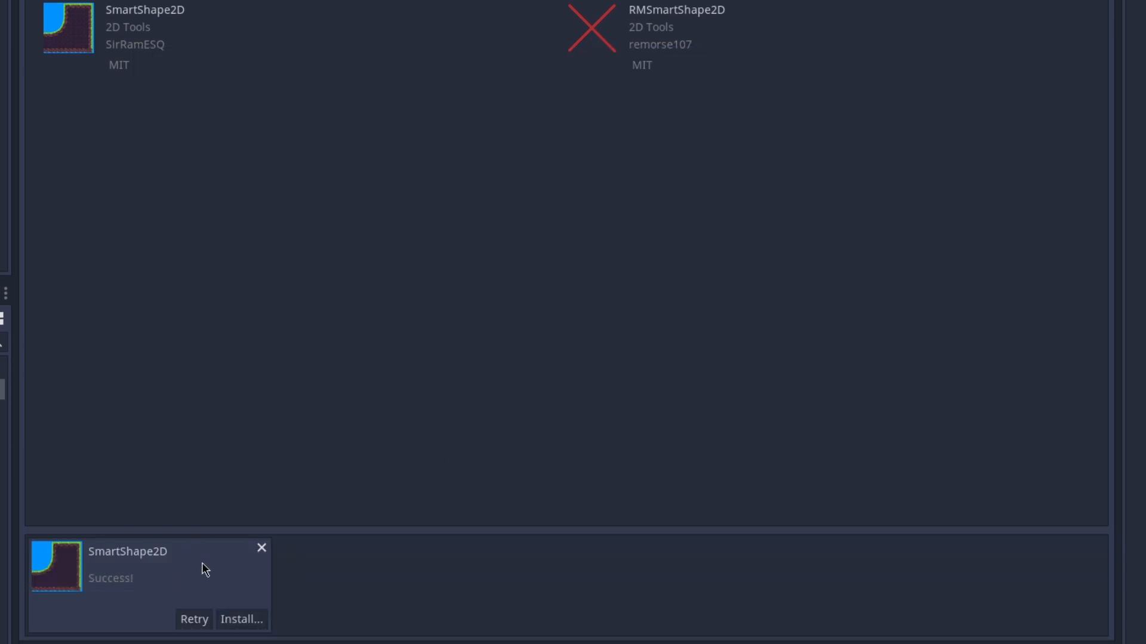
# Install the downloaded SmartShape2D package with all of its files into the project
pyautogui.click(242, 620)
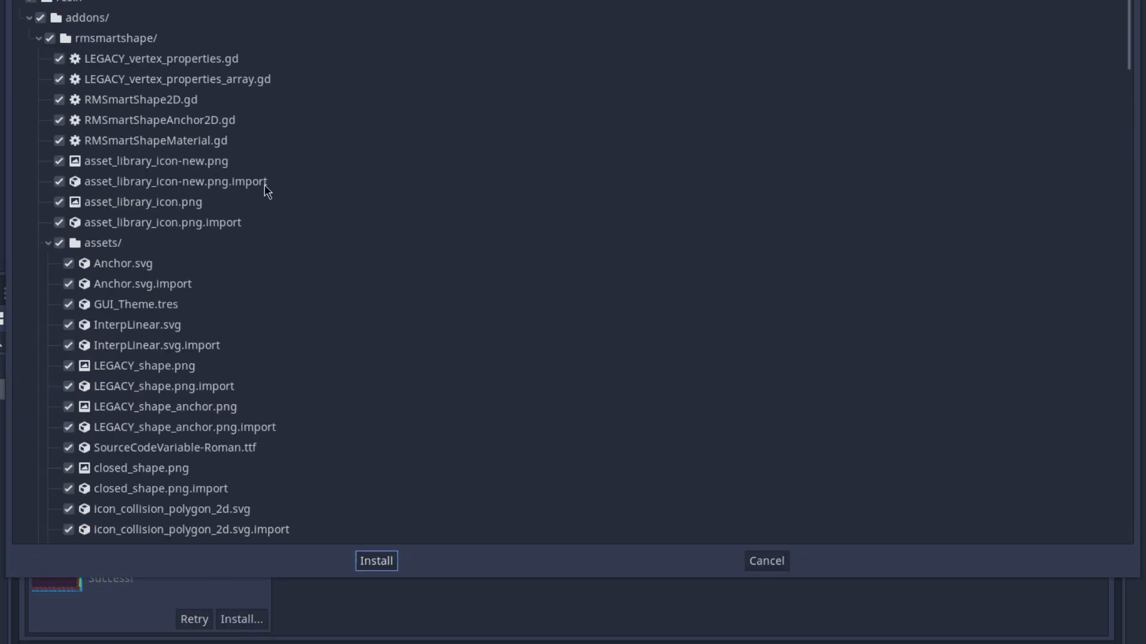
pyautogui.click(382, 561)
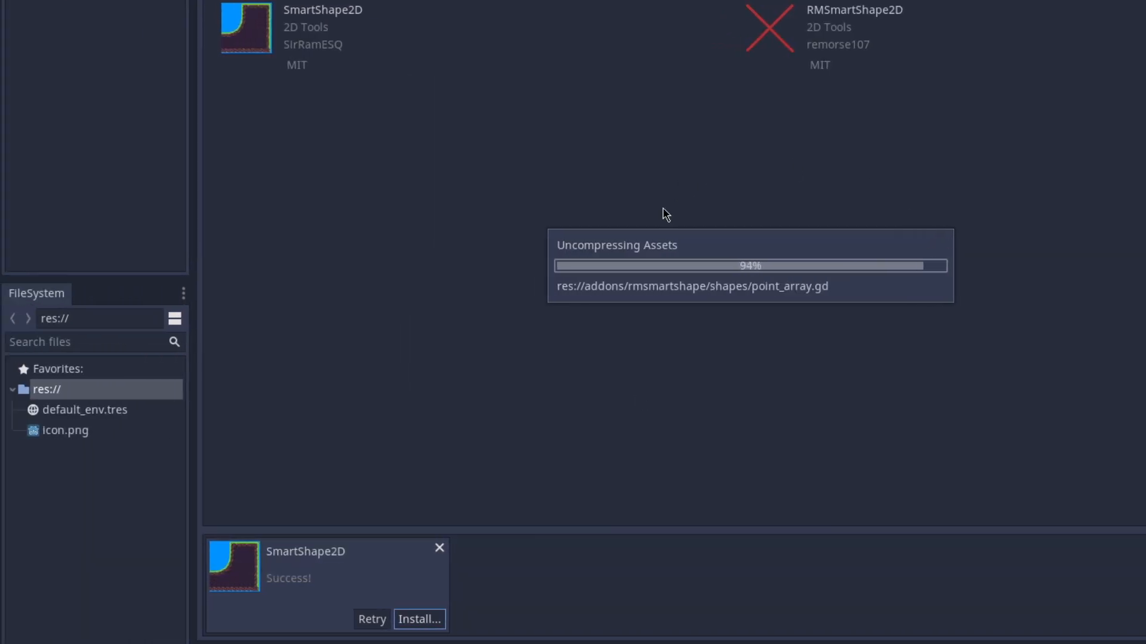
pyautogui.click(705, 280)
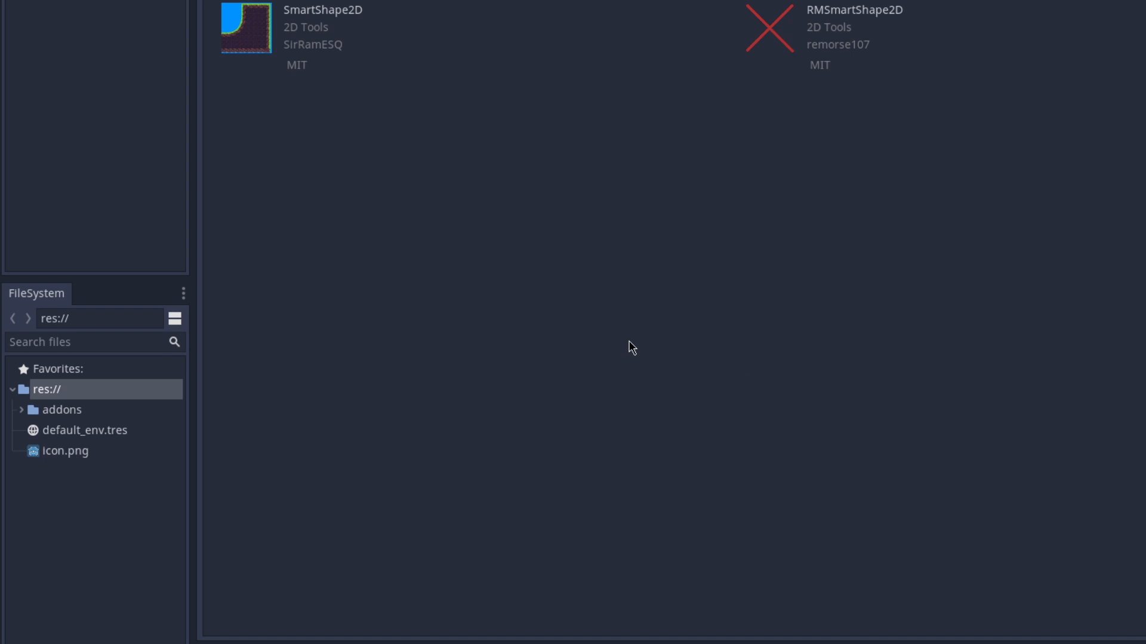
# Check the project's addons folder for the installed rmsmartshape add-on
pyautogui.click(82, 410)
pyautogui.doubleClick(36, 410)
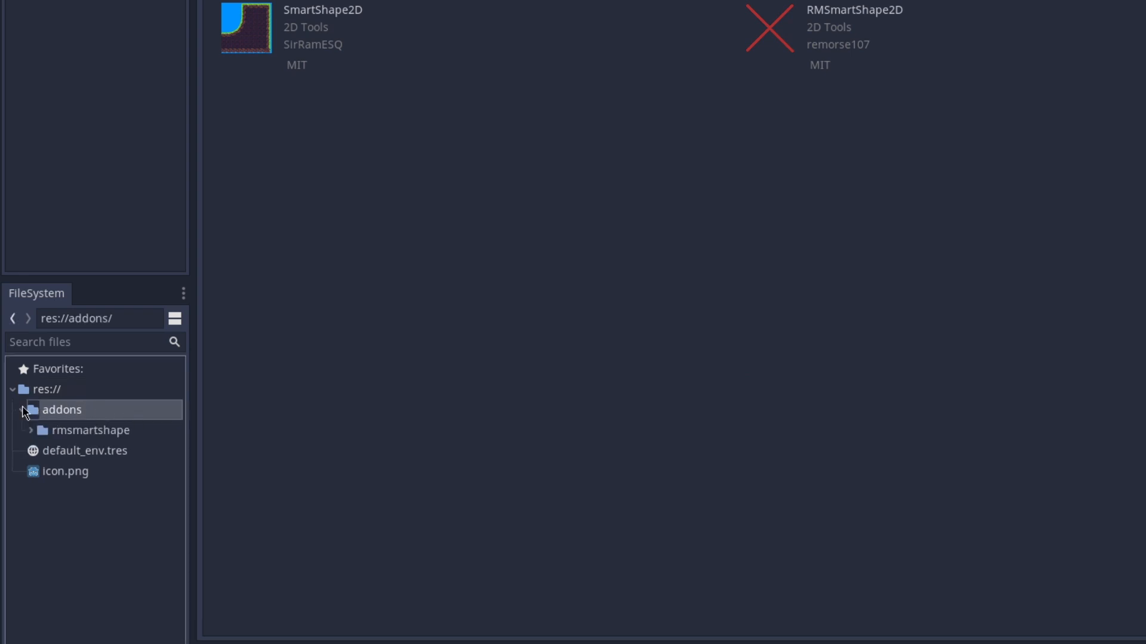
pyautogui.click(149, 430)
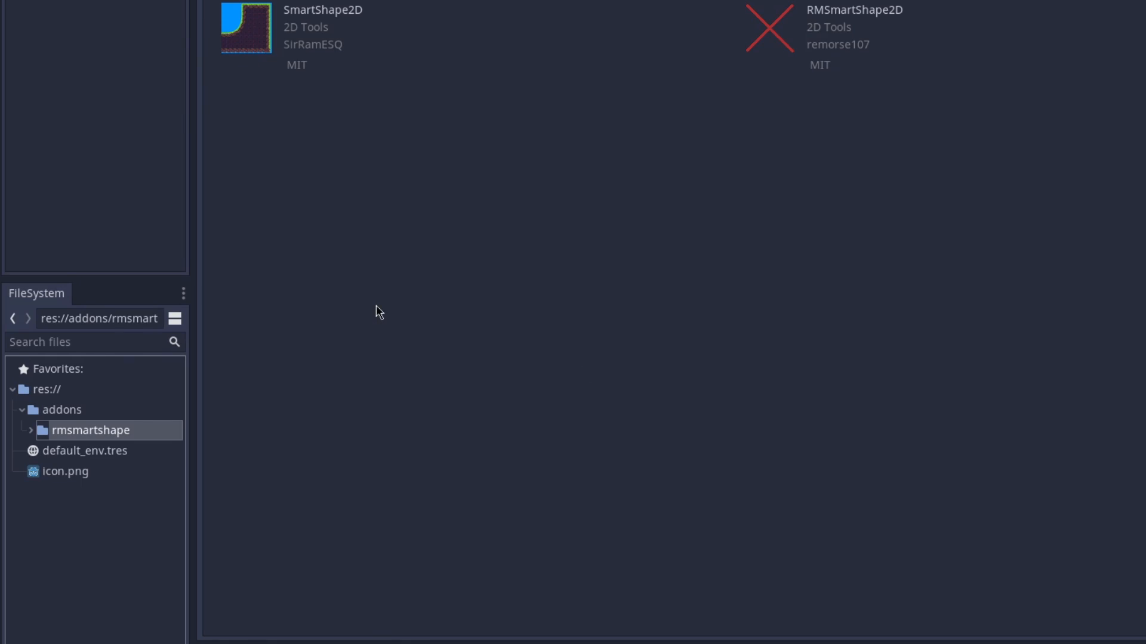
# Enable the SmartShape2D plugin in the project settings
pyautogui.click(68, 16)
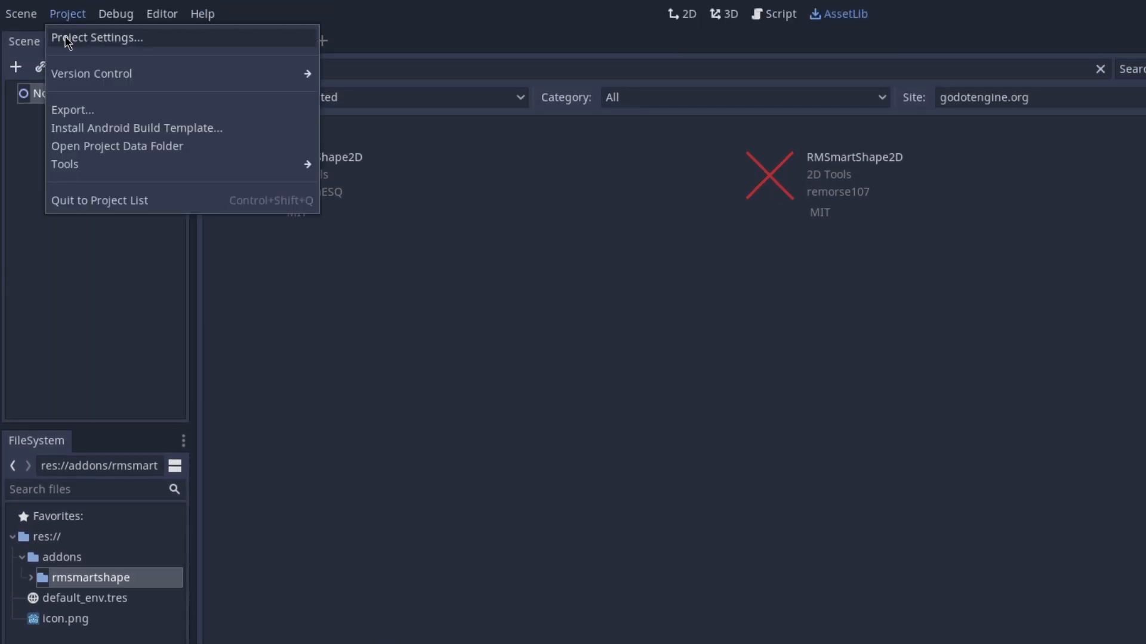
pyautogui.click(69, 38)
pyautogui.click(703, 141)
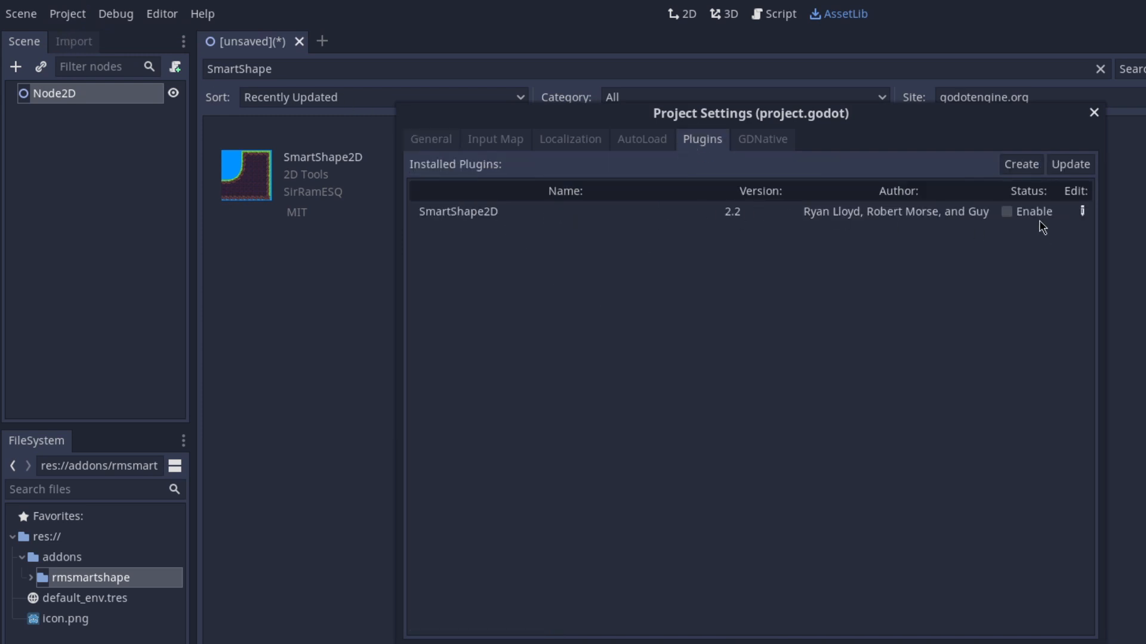
pyautogui.click(1034, 215)
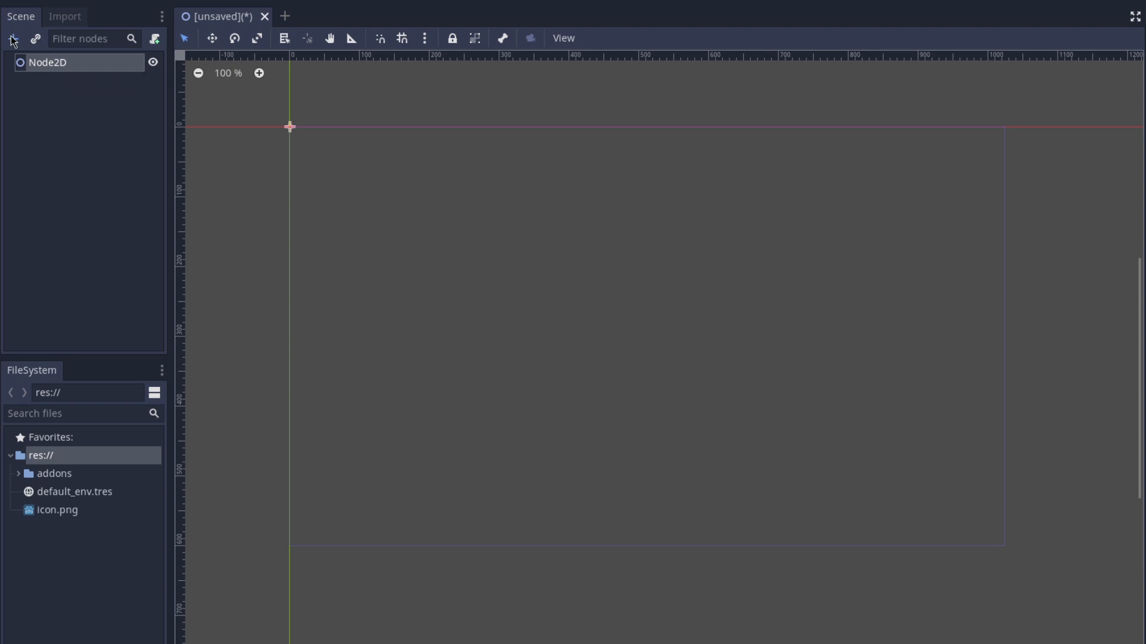
# Add an SS2D_Shape_Closed node as a child of the Node2D root
pyautogui.click(13, 40)
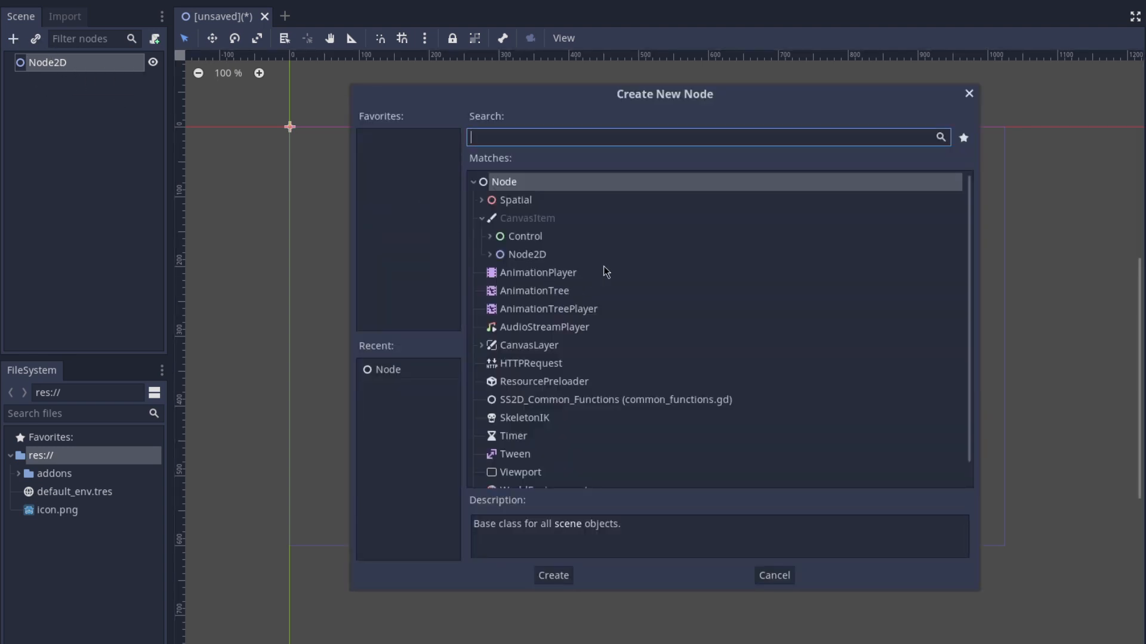
pyautogui.click(491, 256)
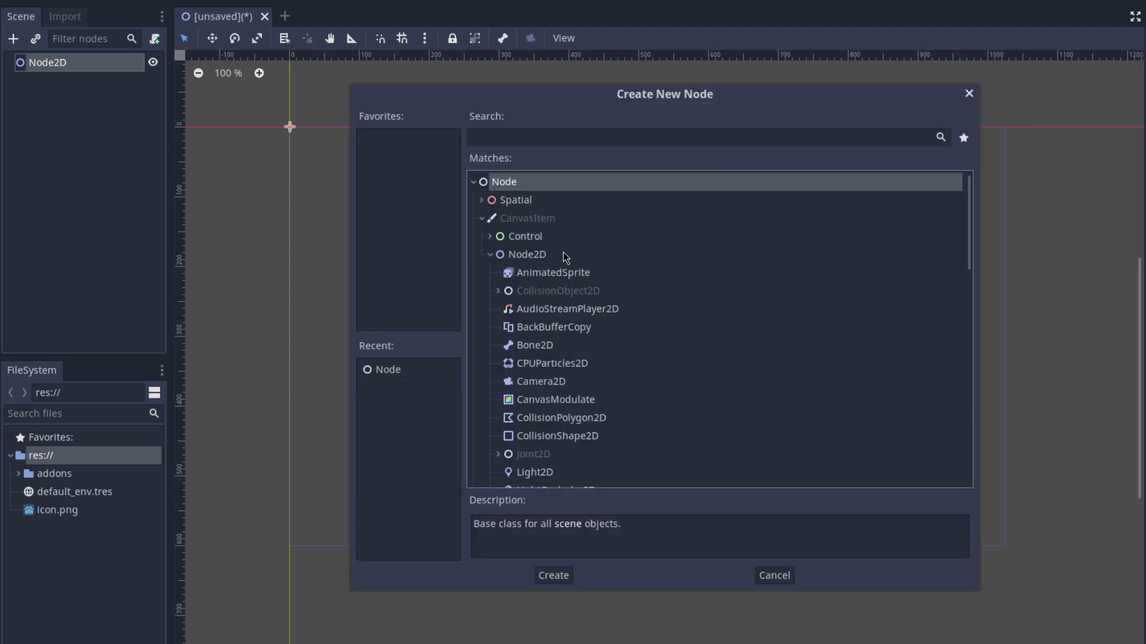
pyautogui.scroll(-2, 632, 322)
pyautogui.scroll(-6, 625, 316)
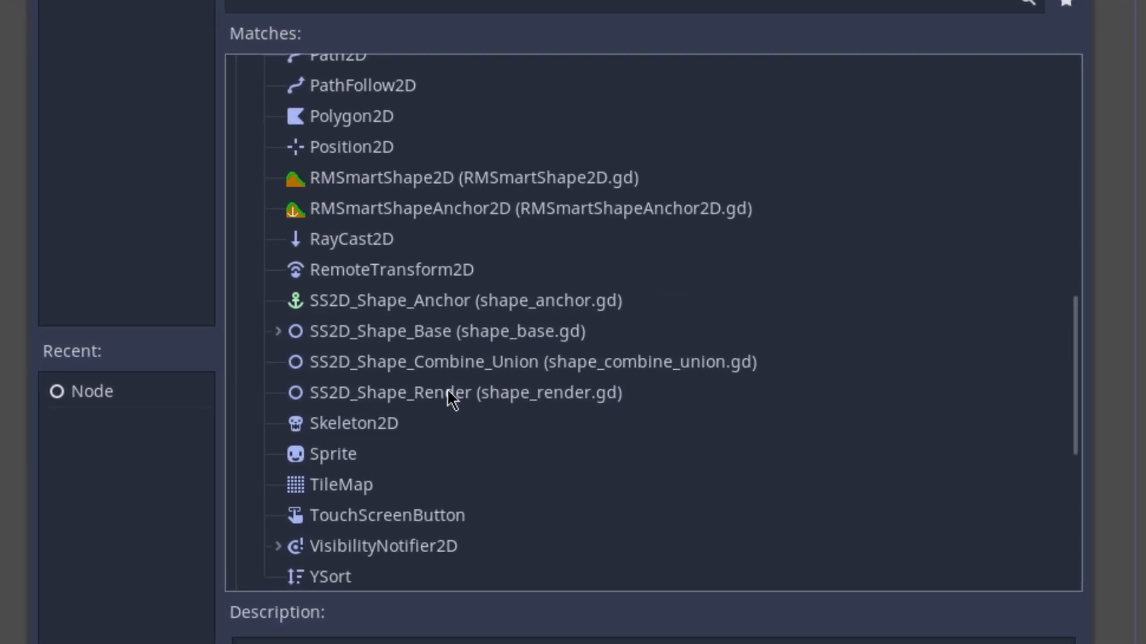
pyautogui.click(389, 209)
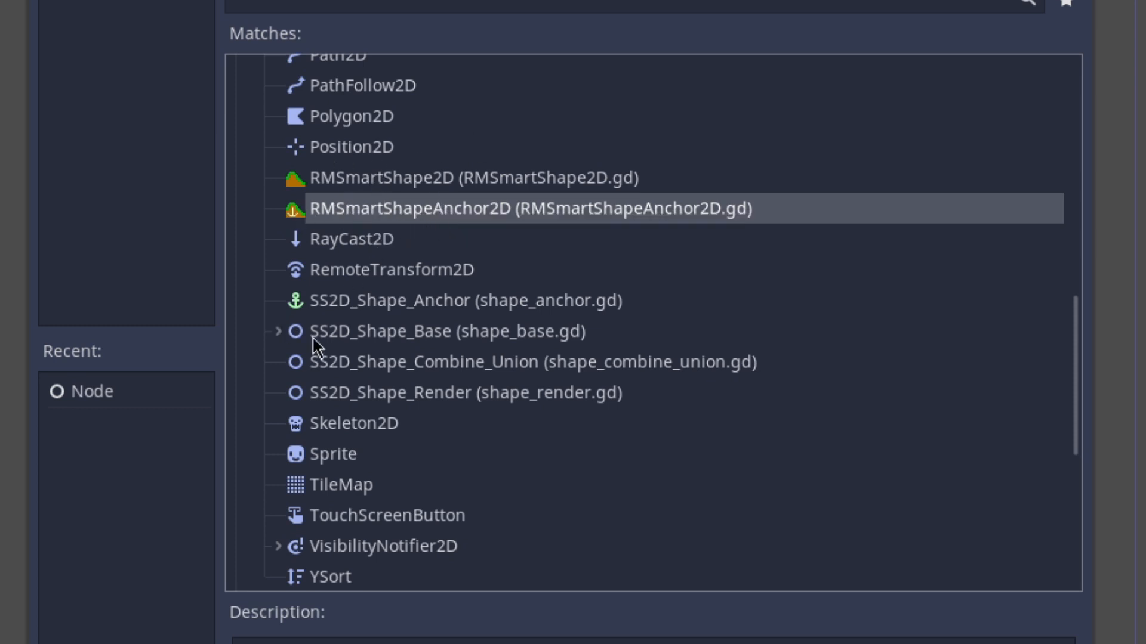
pyautogui.scroll(-2, 344, 304)
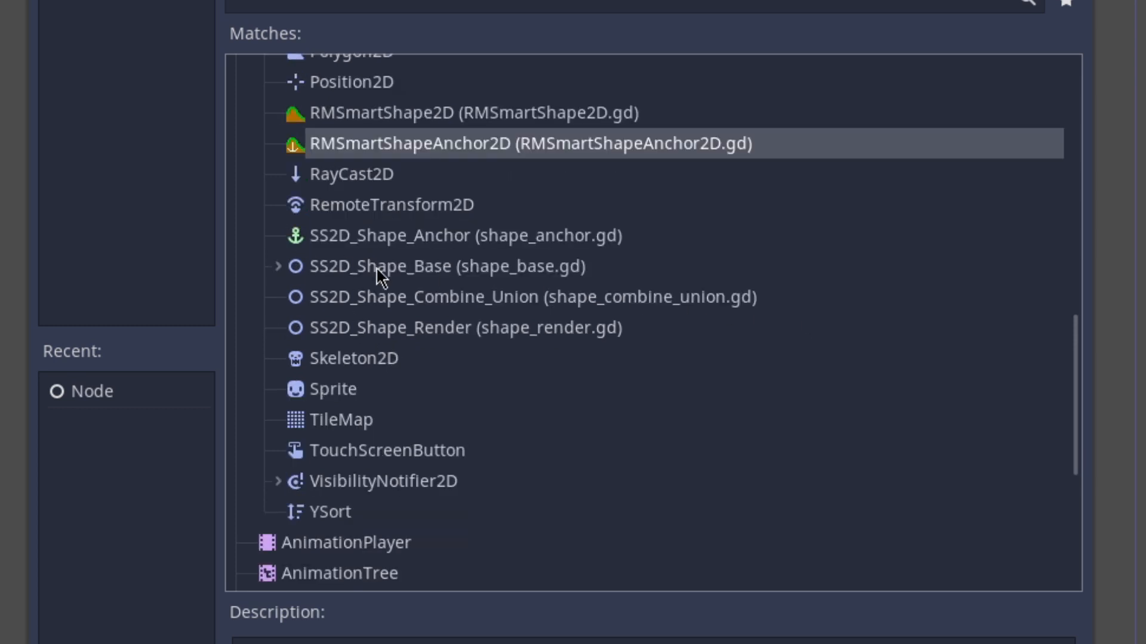
pyautogui.click(279, 266)
pyautogui.click(453, 297)
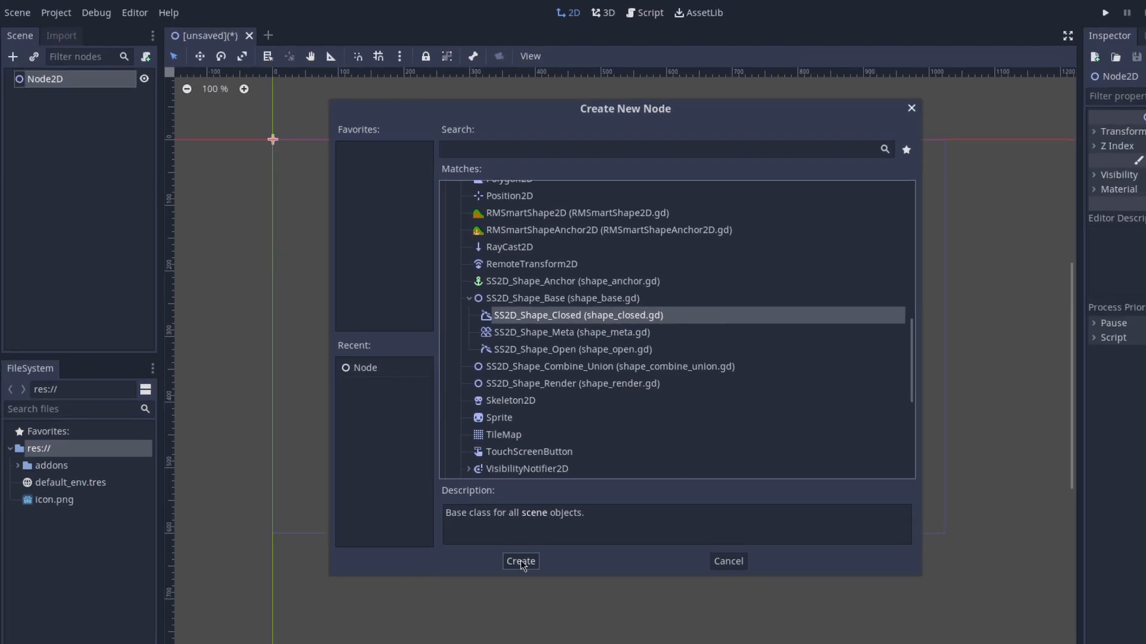
pyautogui.click(514, 558)
# Draw a four-vertex closed shape below the X axis, roughly square, placing its vertices clockwise
pyautogui.scroll(4, 322, 222)
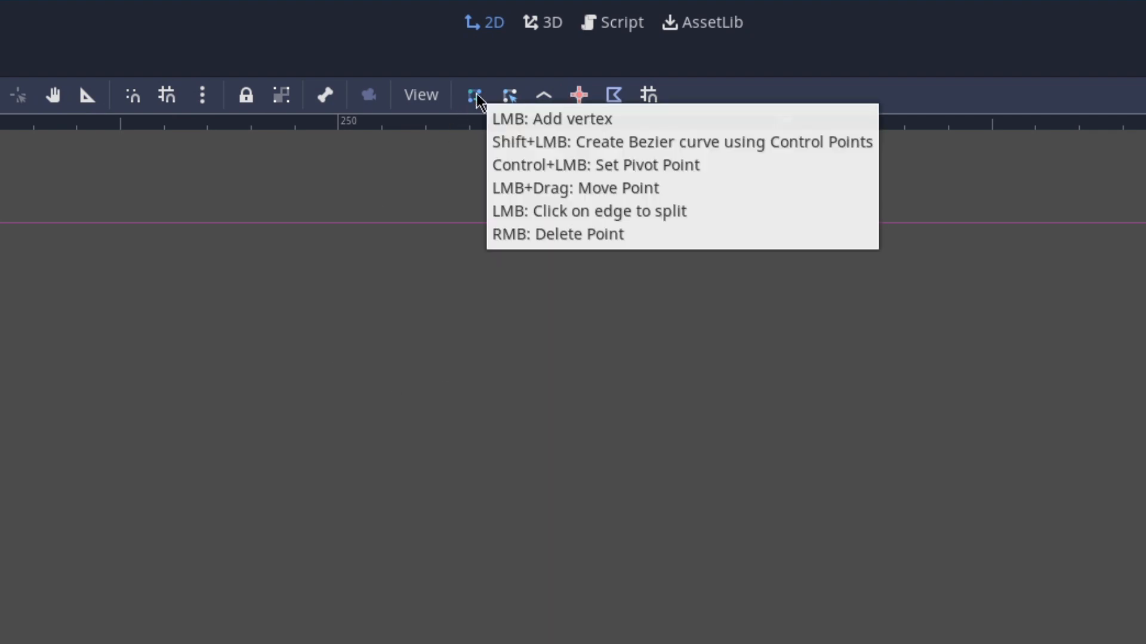
pyautogui.click(85, 341)
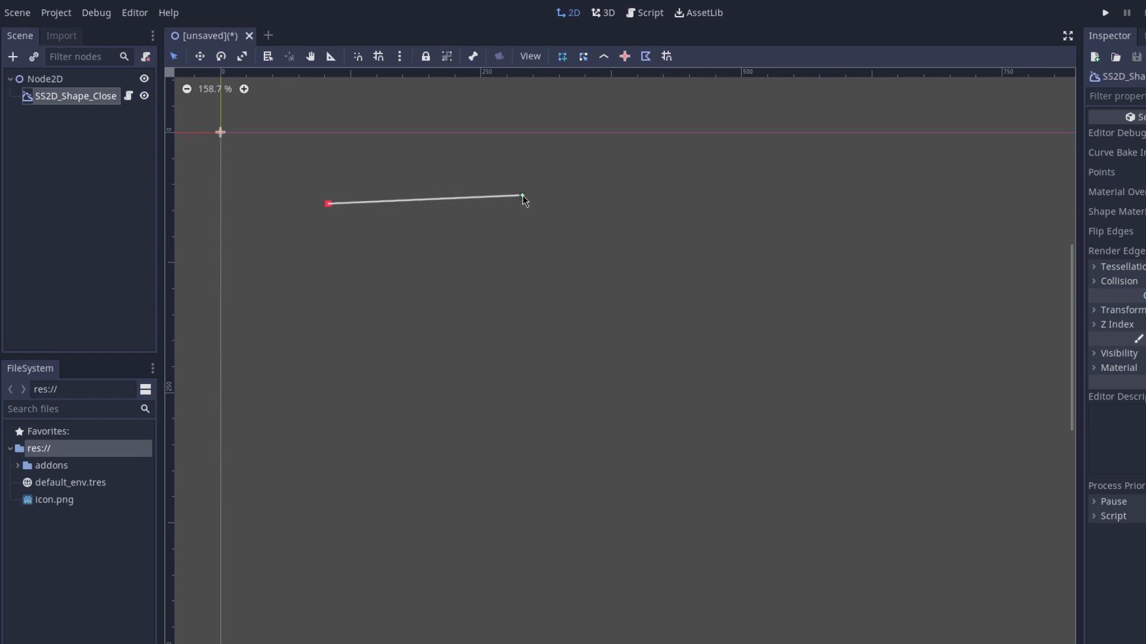
pyautogui.click(522, 195)
pyautogui.click(540, 358)
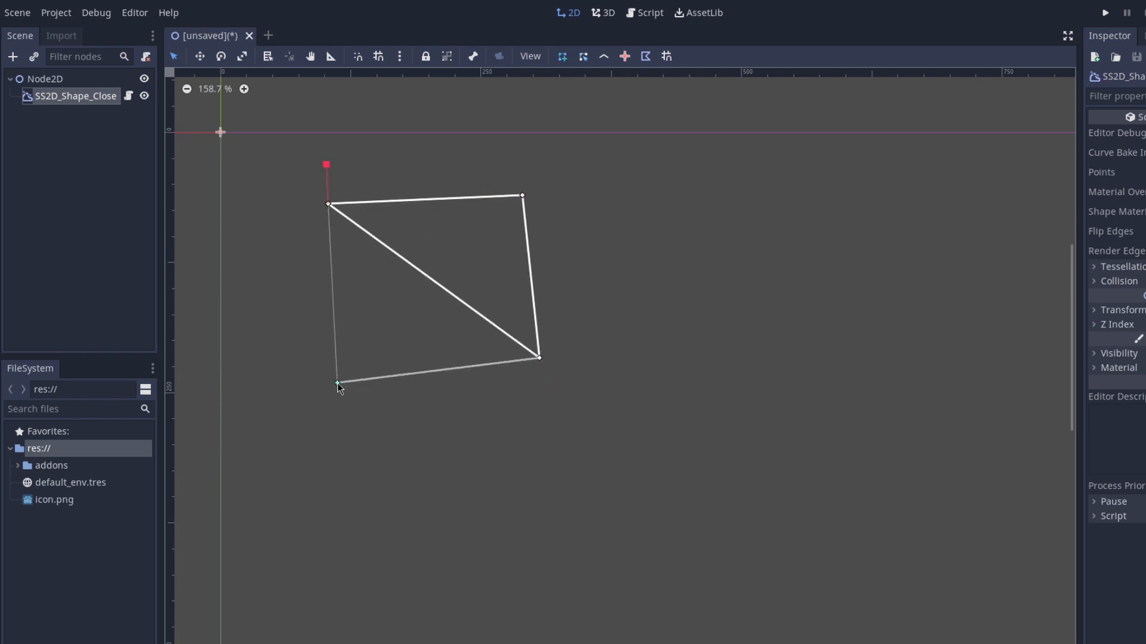
pyautogui.click(337, 375)
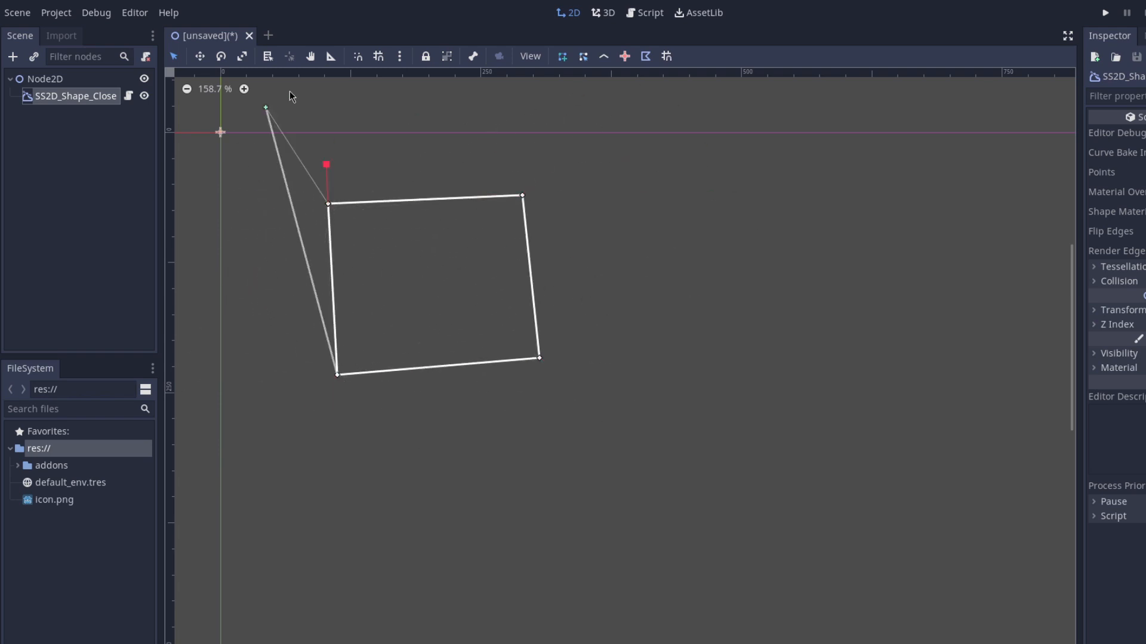
# Delete the upper-left and lower-left vertices of the four-sided shape
pyautogui.click(482, 451)
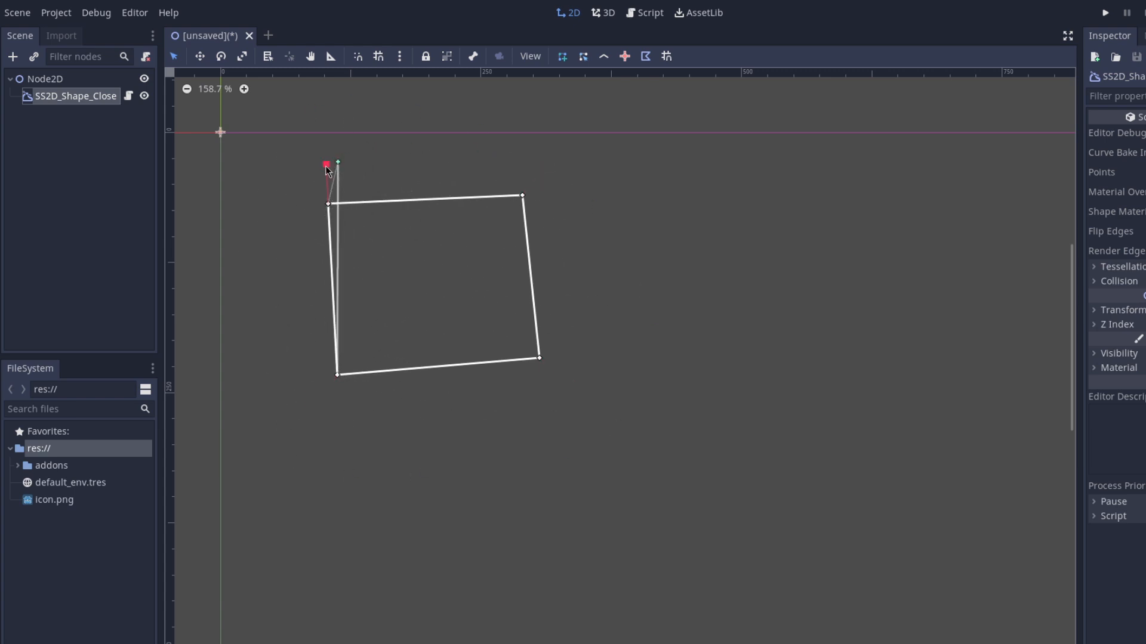
pyautogui.rightClick(328, 207)
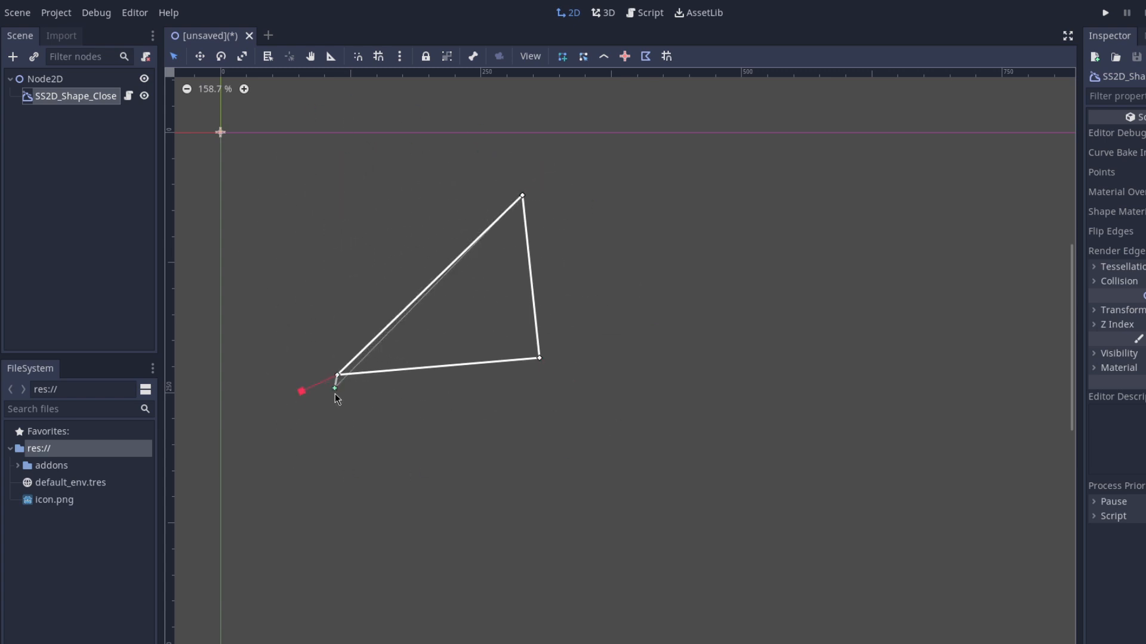
pyautogui.rightClick(337, 375)
# Add new lower-left and upper-left vertices to make the shape four-sided again, and nudge the upper-left one slightly
pyautogui.click(323, 381)
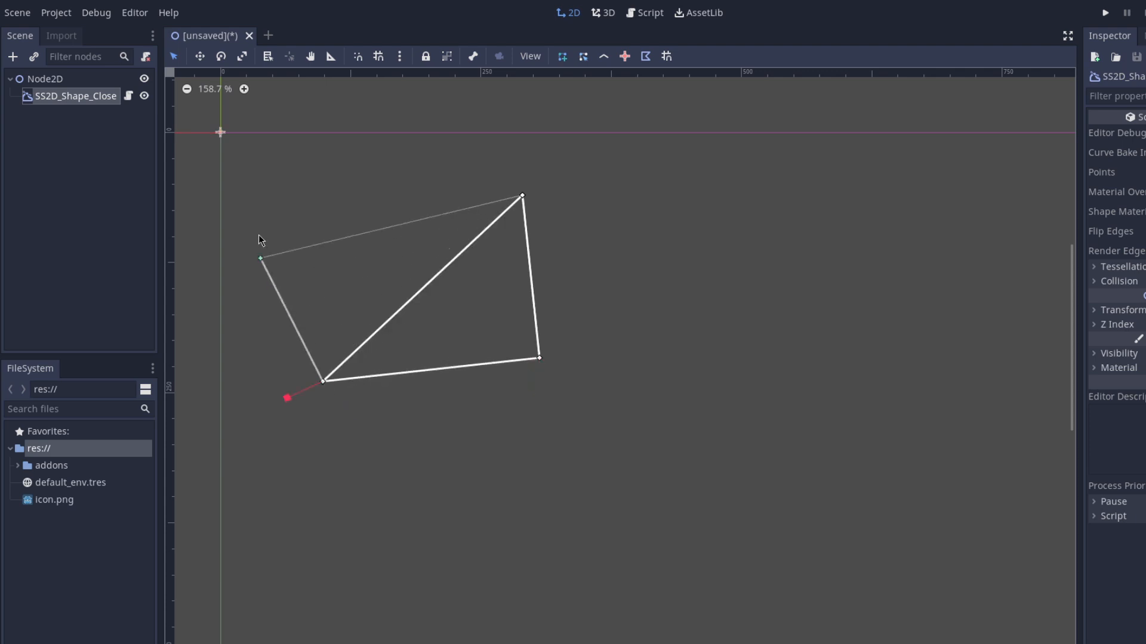
pyautogui.click(312, 209)
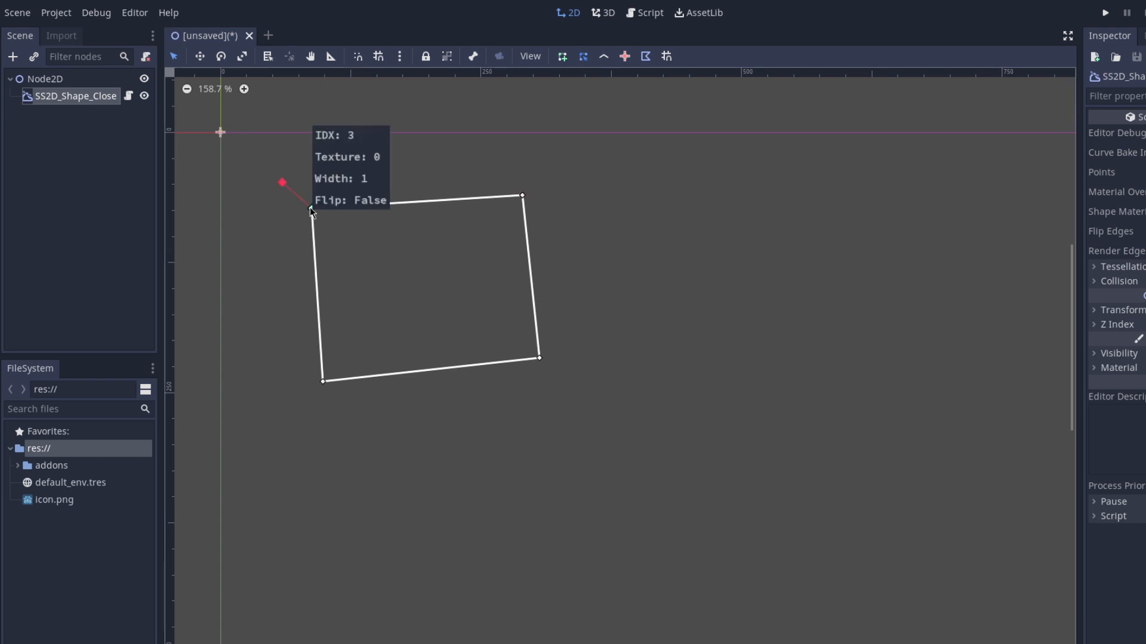
pyautogui.moveTo(312, 208)
pyautogui.mouseDown()
pyautogui.moveTo(289, 187)
pyautogui.moveTo(307, 187)
pyautogui.moveTo(312, 207)
pyautogui.mouseUp()
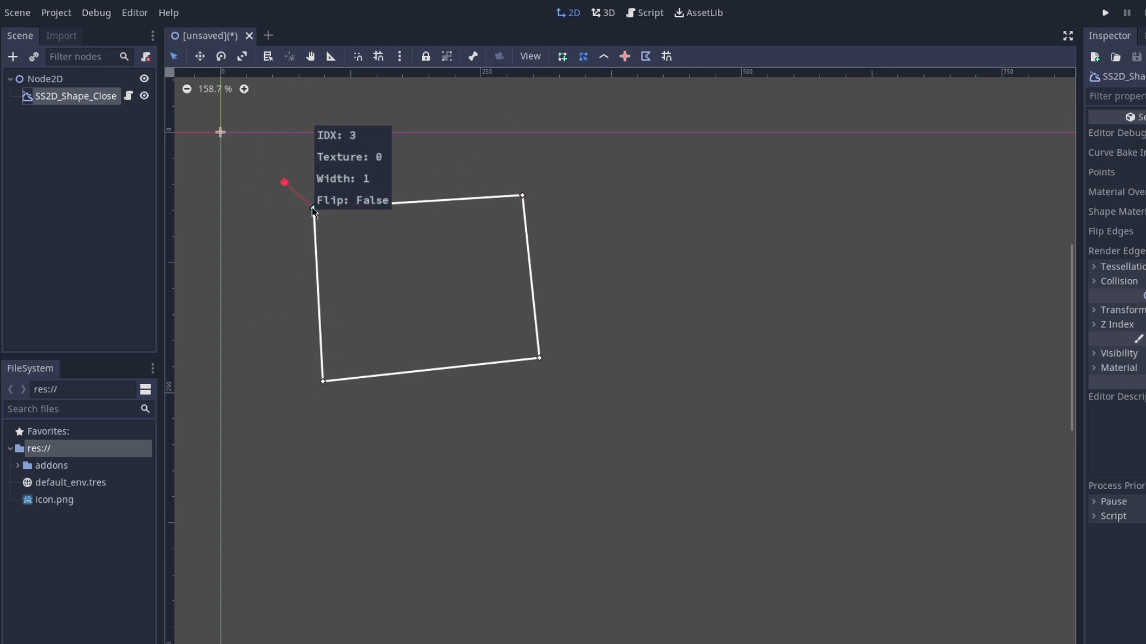
# Split the shape's top, right and bottom edges with new vertices and pull each one outward
pyautogui.moveTo(414, 201); pyautogui.dragTo(406, 145)
pyautogui.moveTo(531, 282); pyautogui.dragTo(594, 253)
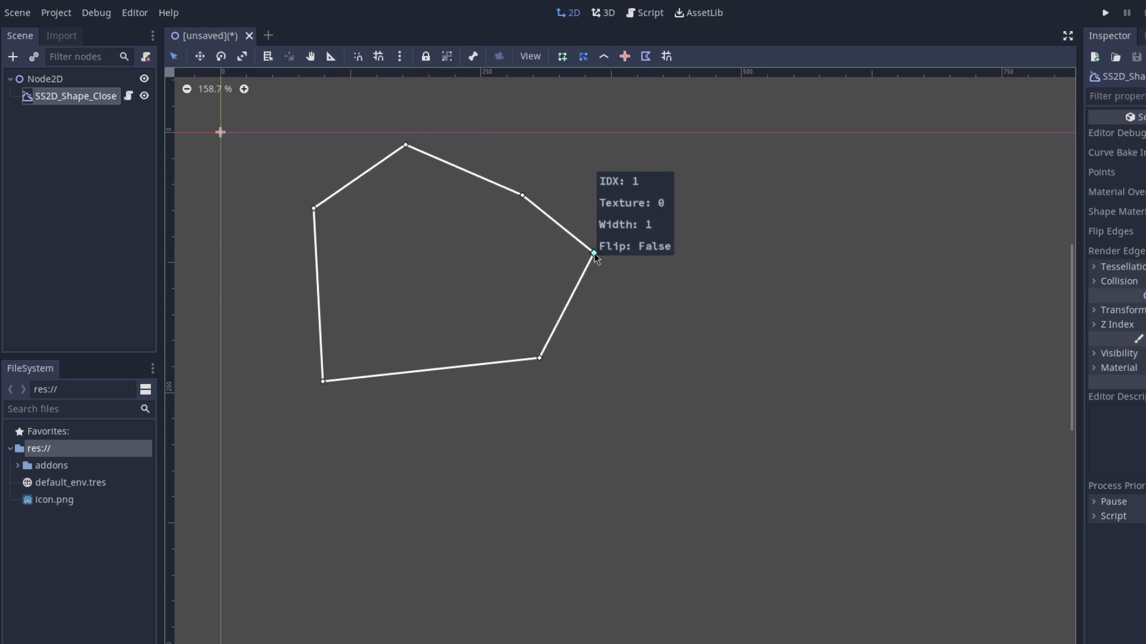
pyautogui.moveTo(430, 367); pyautogui.dragTo(434, 414)
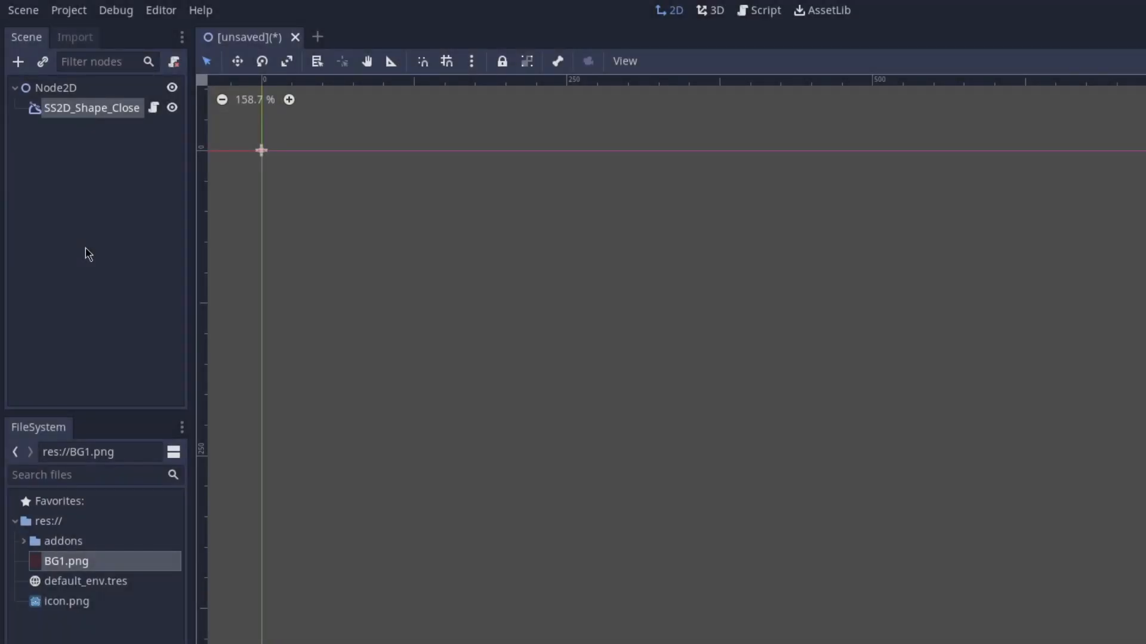
# Apply the 2D Pixel preset to the texture import settings of BG1.png
pyautogui.click(76, 563)
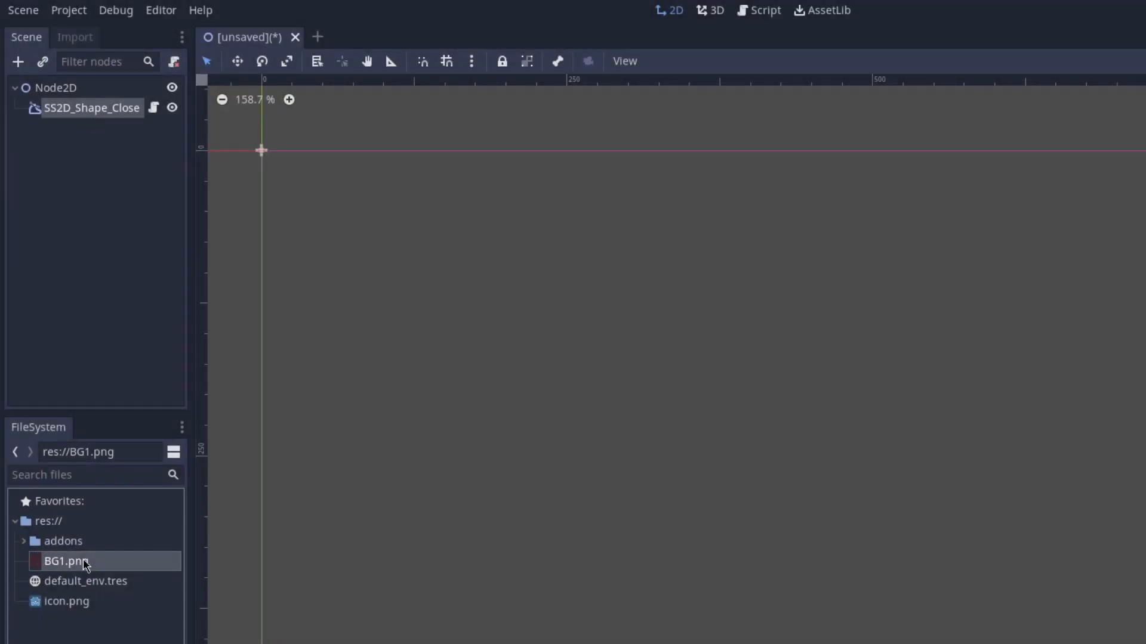
pyautogui.click(66, 39)
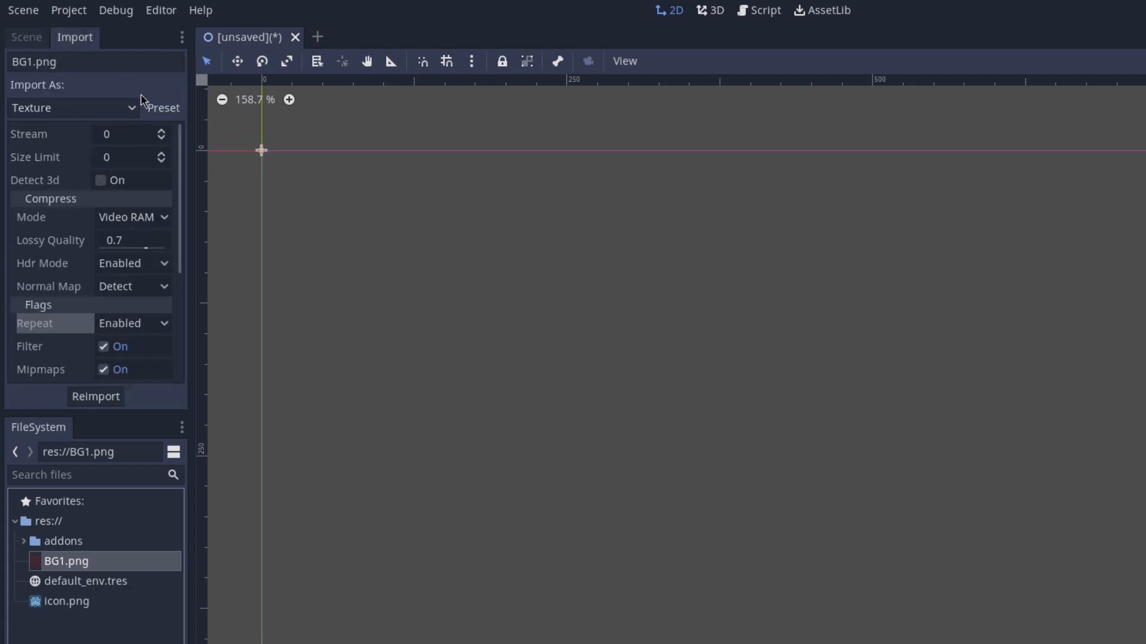
pyautogui.click(174, 111)
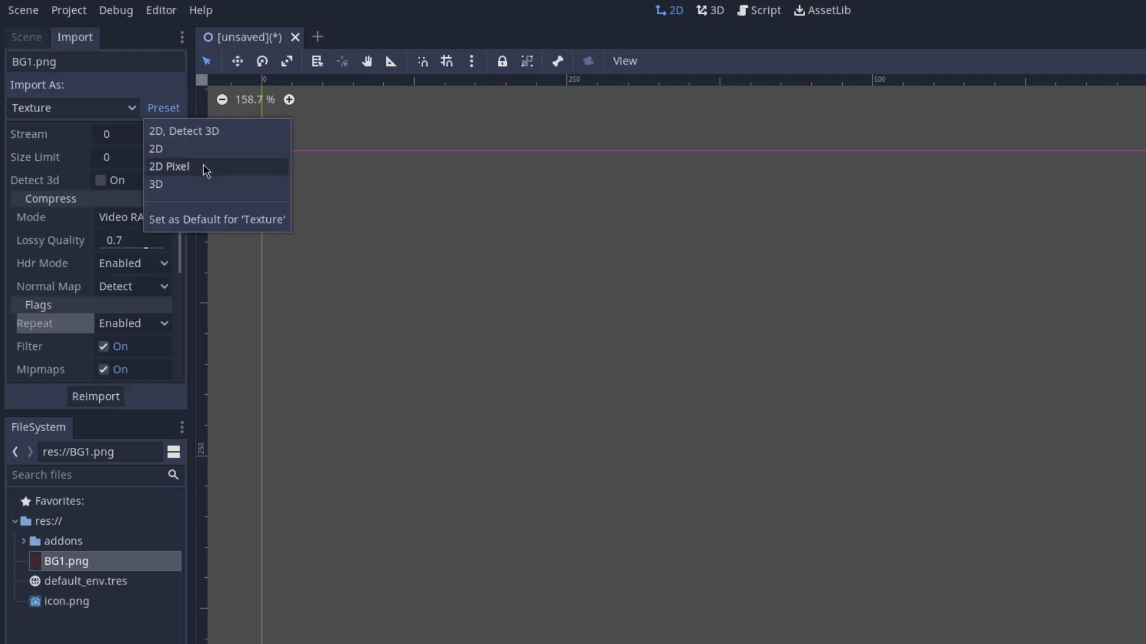
pyautogui.click(173, 166)
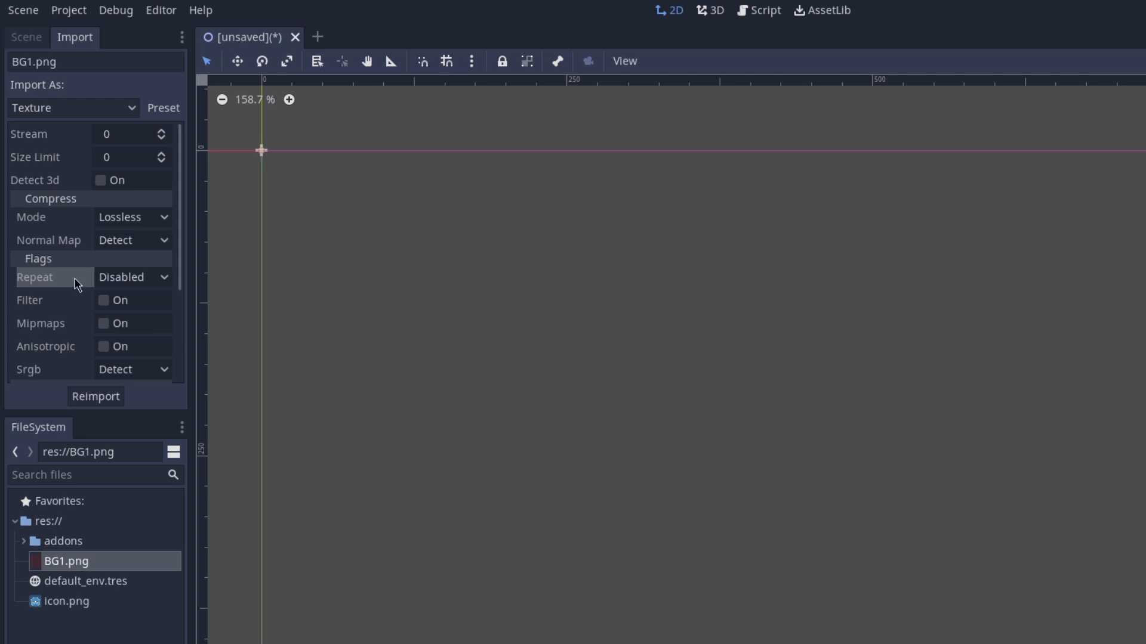
# Enable Repeat for BG1.png, reimport it, and set these import settings as the default for Texture
pyautogui.click(119, 278)
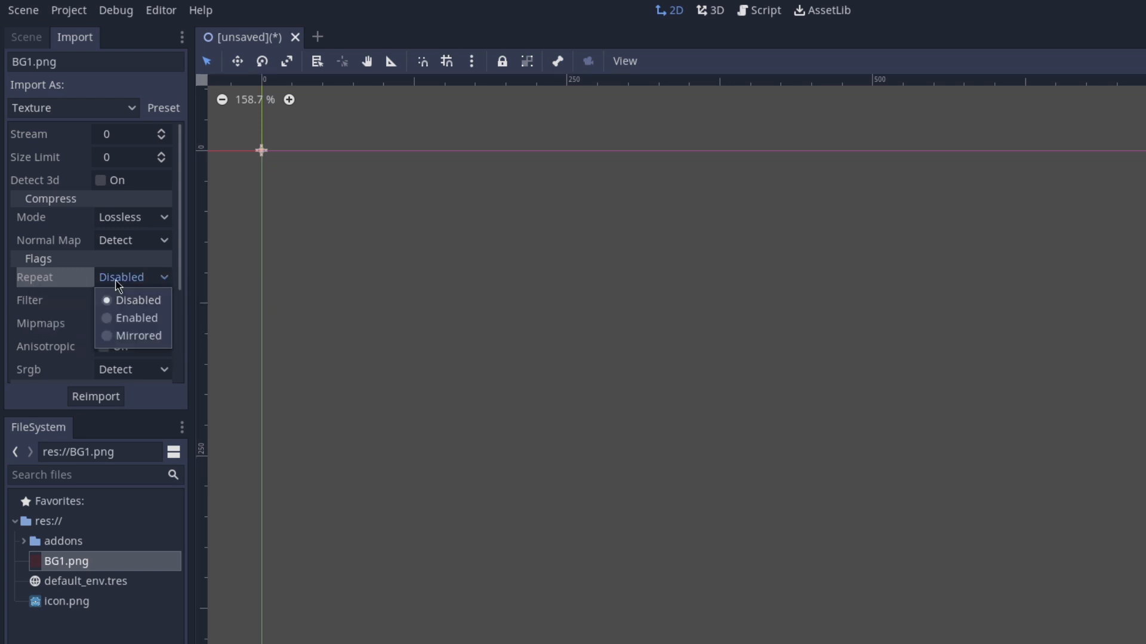
pyautogui.click(153, 319)
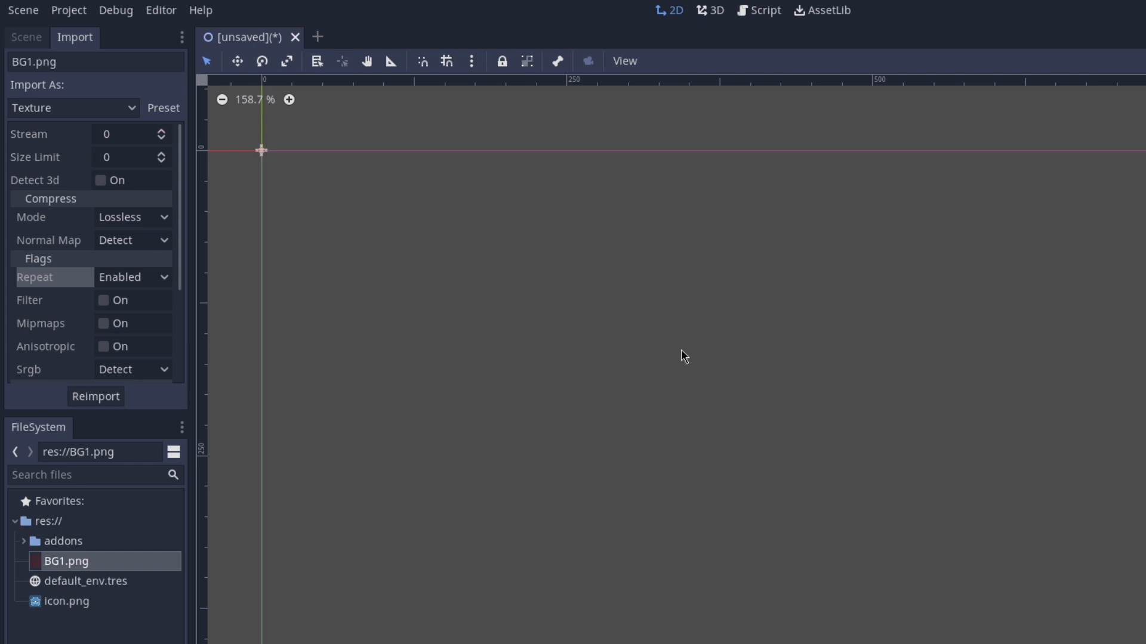
pyautogui.click(99, 398)
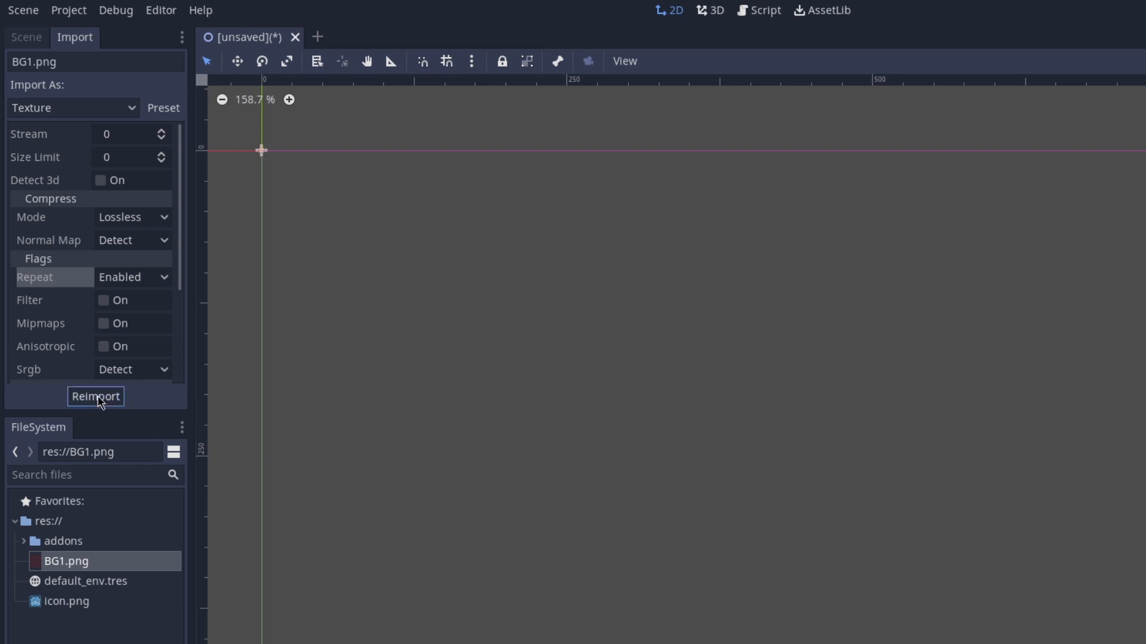
pyautogui.click(172, 110)
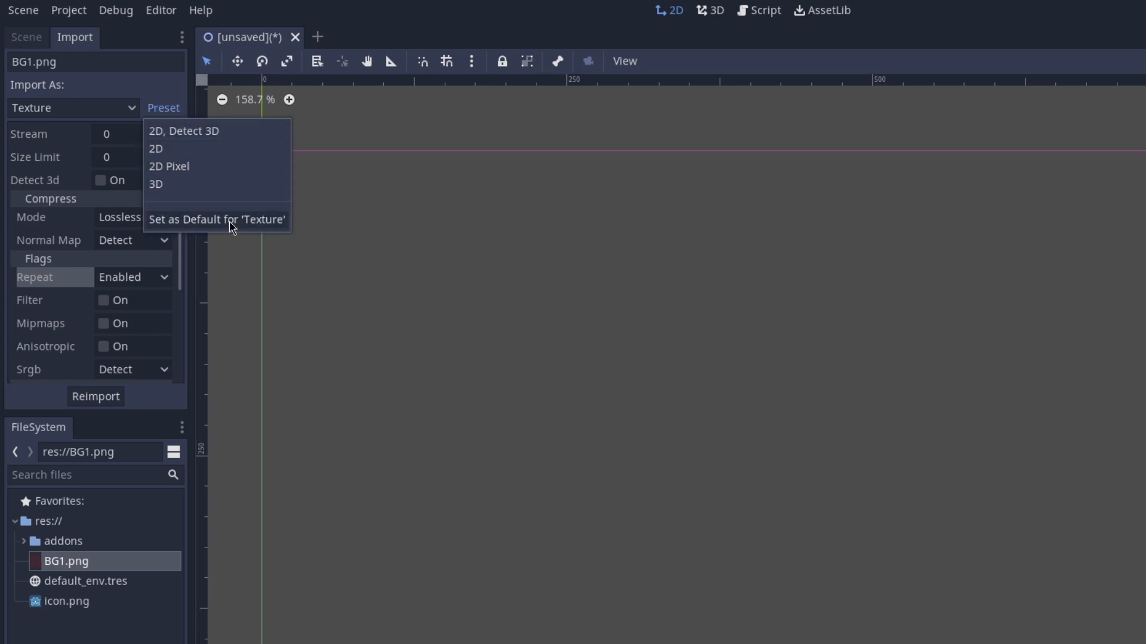
pyautogui.click(208, 220)
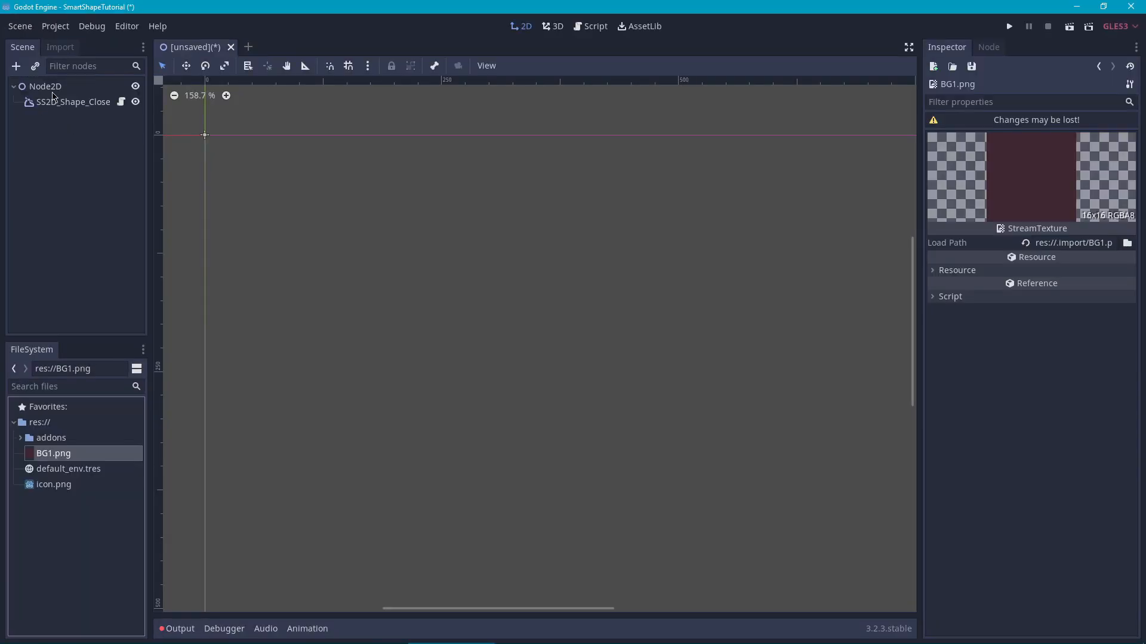
# Add one fill texture slot to the closed shape's material, assign BG1.png, and move the rightmost vertex slightly down and inward
pyautogui.click(53, 90)
pyautogui.click(53, 103)
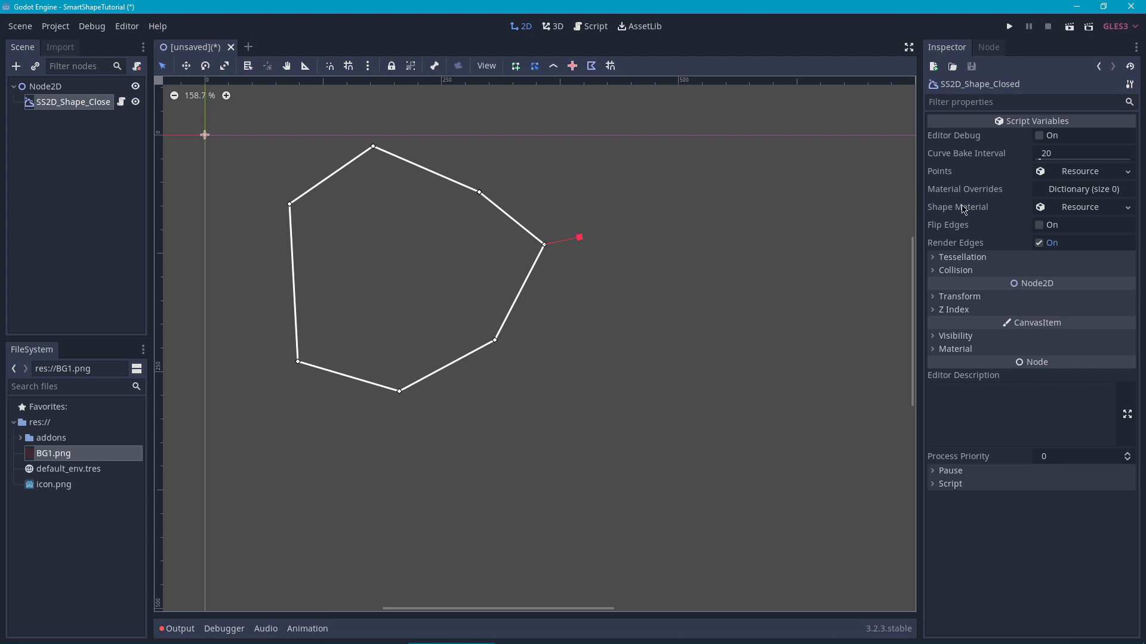
pyautogui.click(1068, 209)
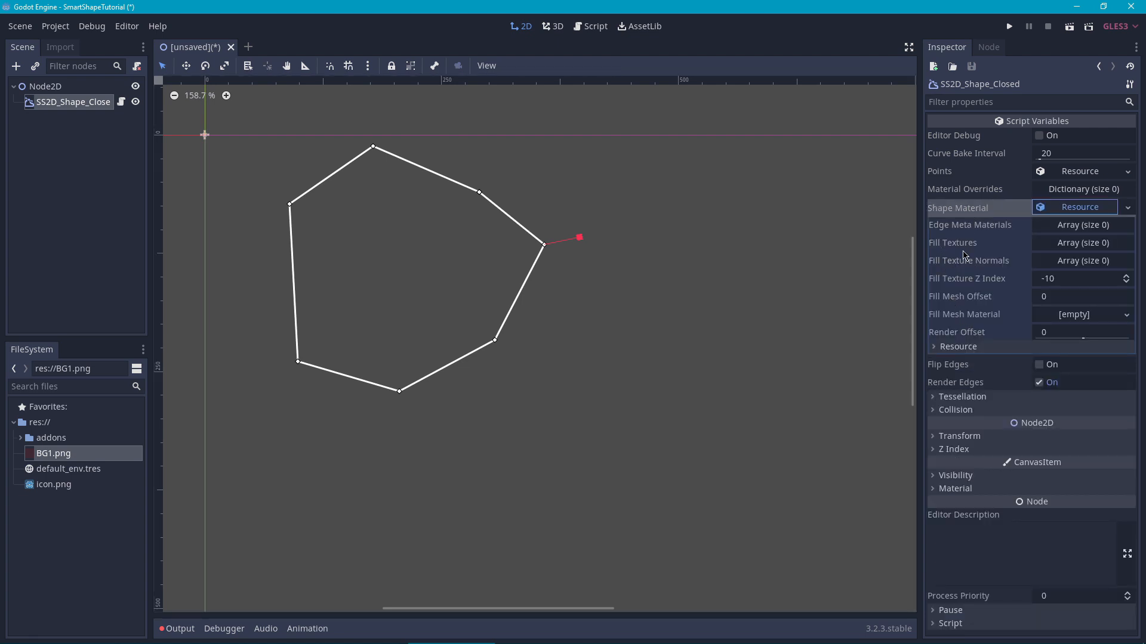
pyautogui.click(1061, 243)
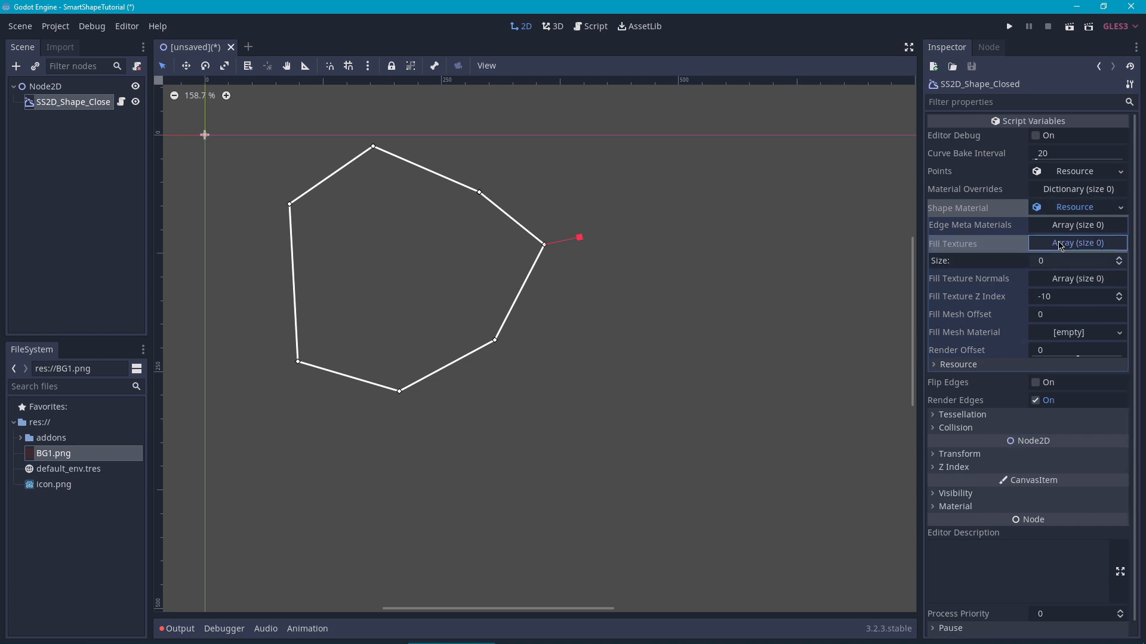
pyautogui.click(1121, 260)
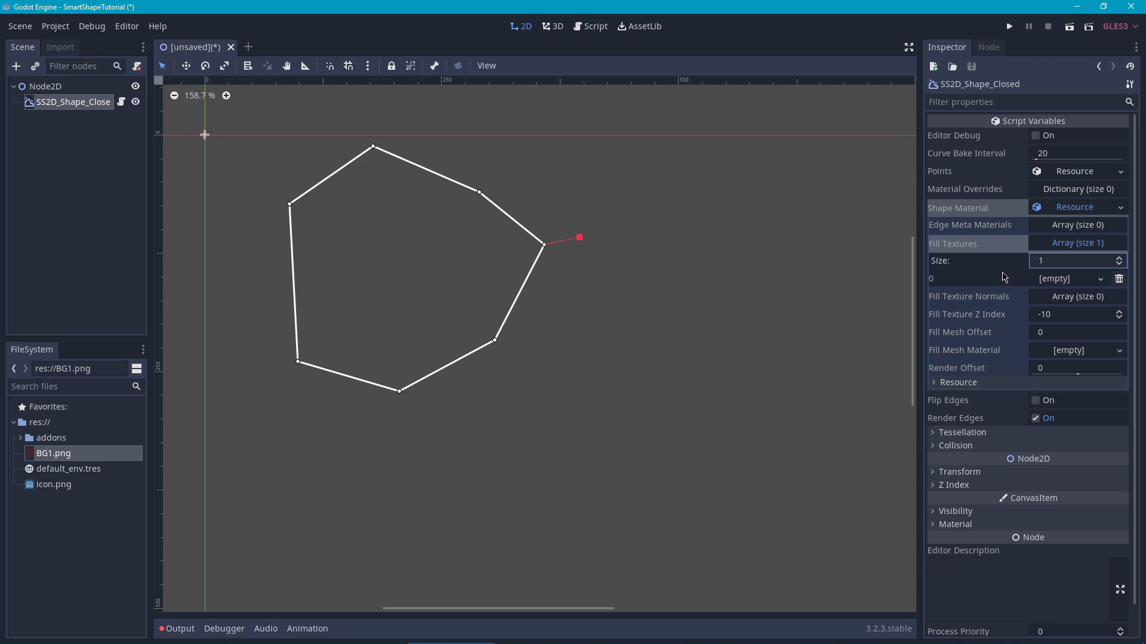
pyautogui.moveTo(99, 463); pyautogui.dragTo(1033, 280)
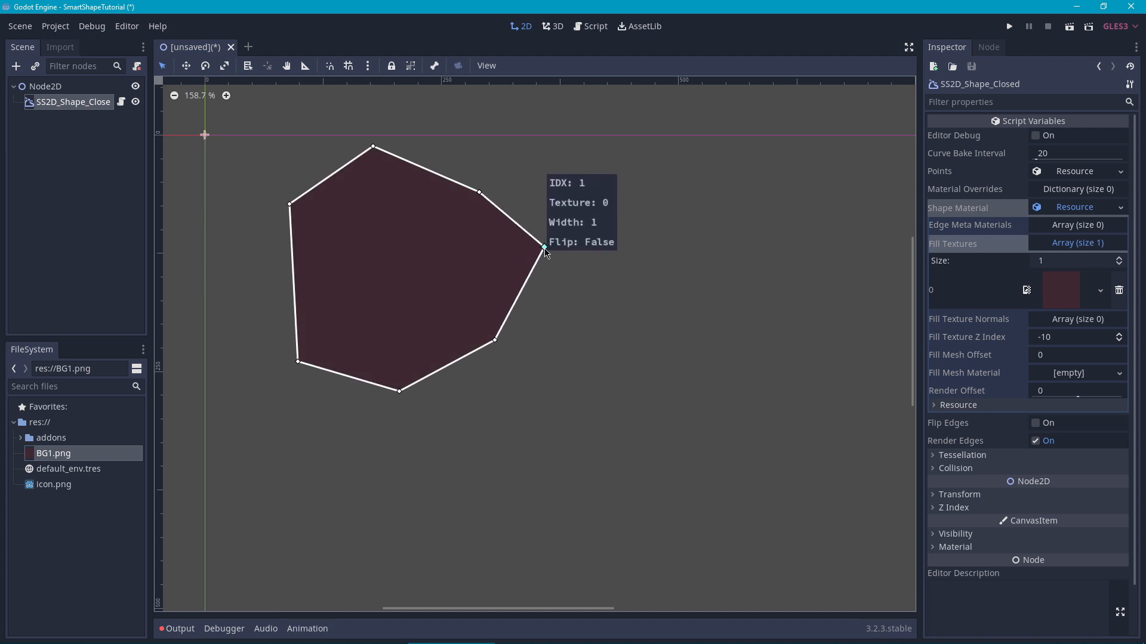
pyautogui.moveTo(542, 246); pyautogui.dragTo(533, 266)
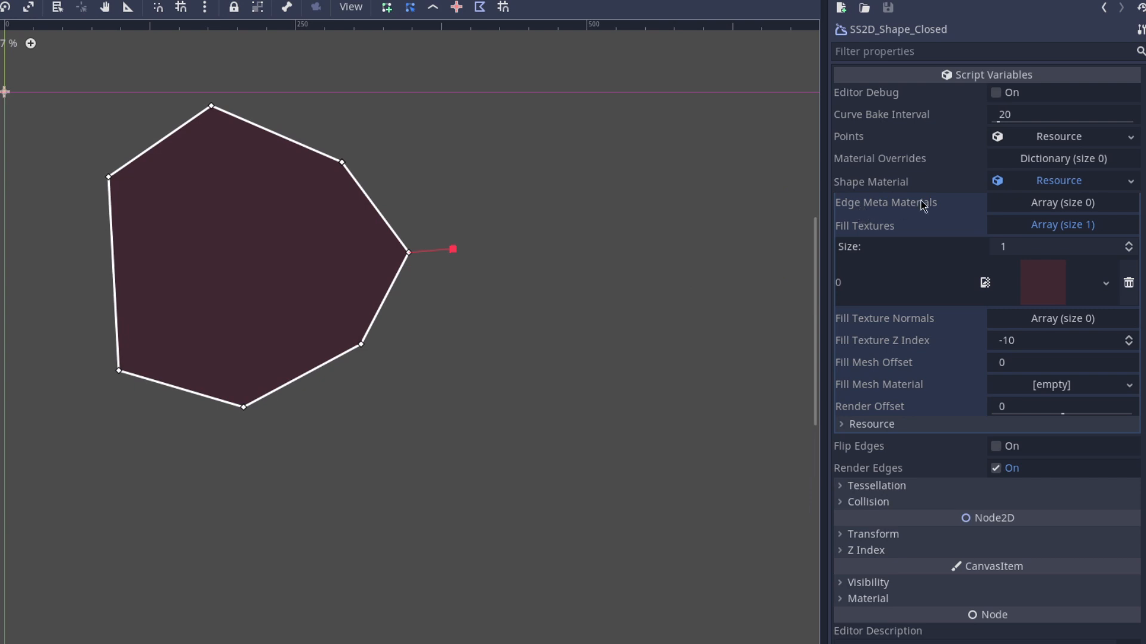
# Set the shape material's Edge Meta Materials size to 1 and fill the slot with a new SS2D_Material_Edge_Metadata
pyautogui.click(995, 204)
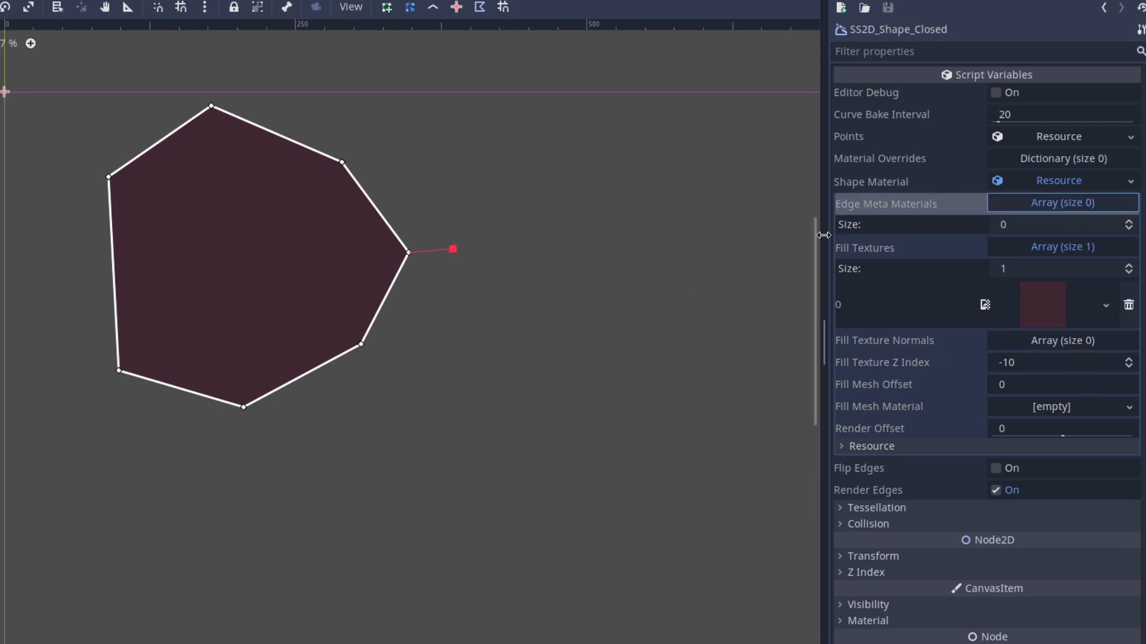
pyautogui.click(1128, 221)
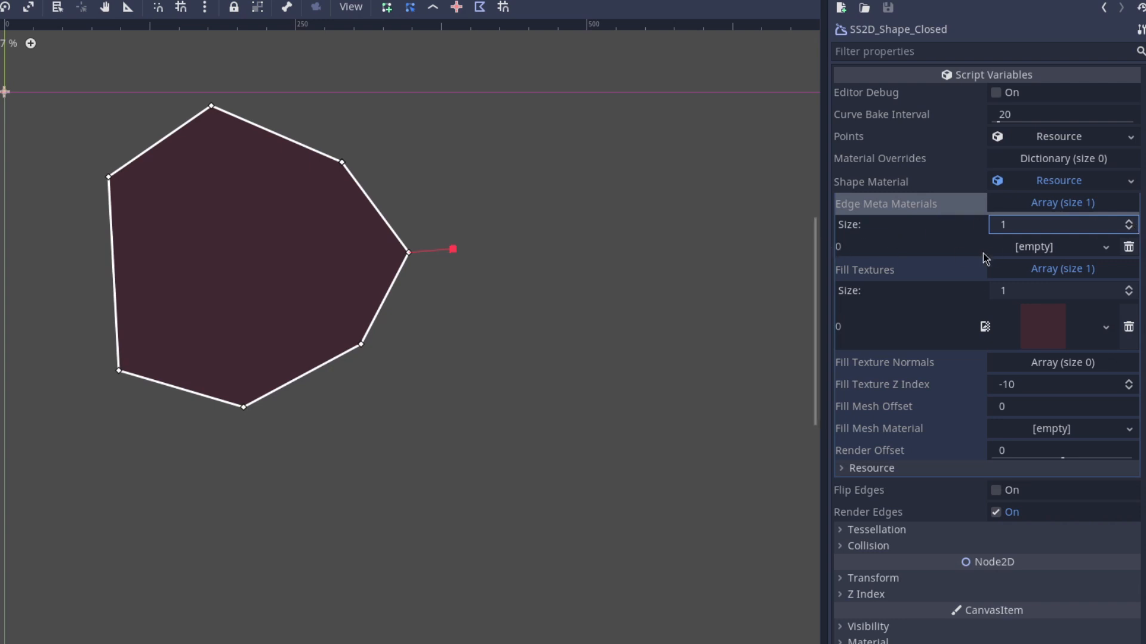
pyautogui.click(1106, 249)
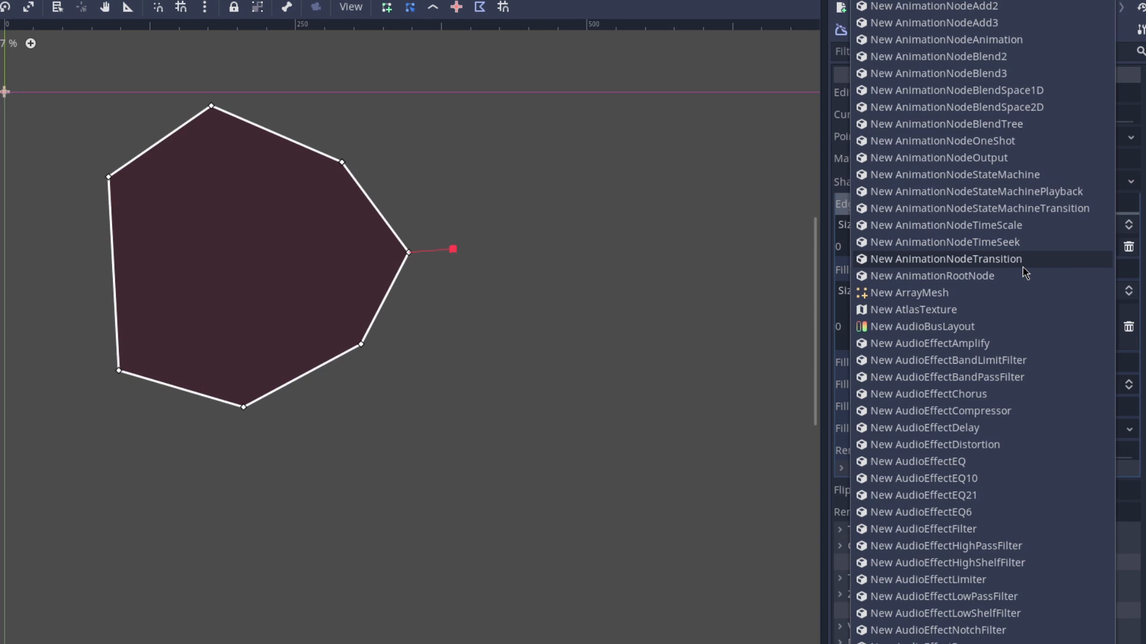
pyautogui.scroll(-15, 1021, 267)
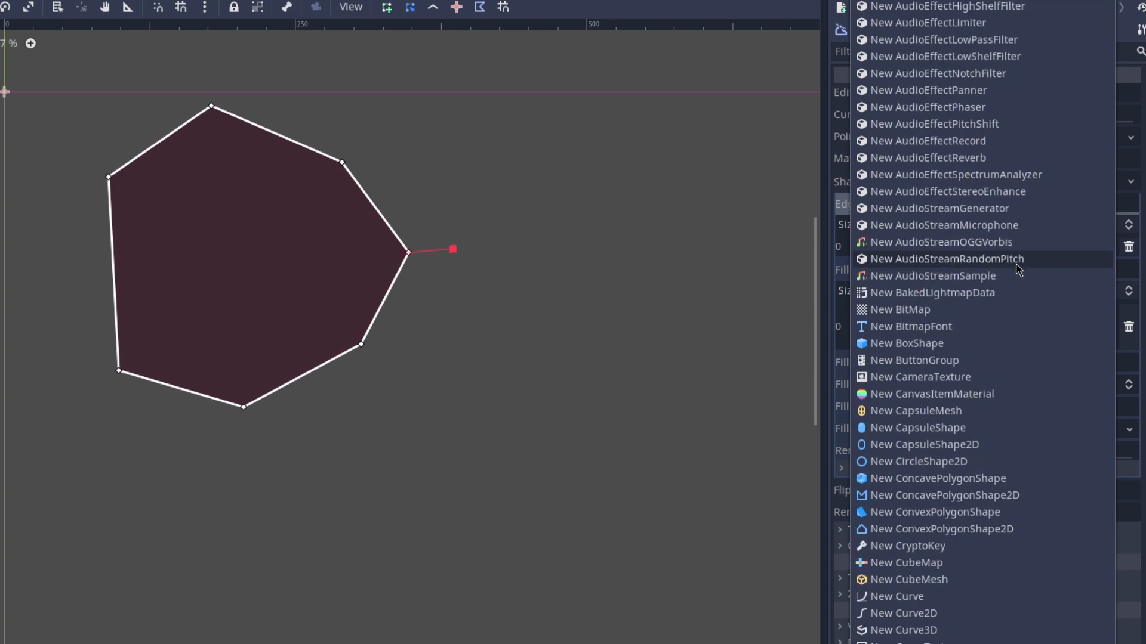
pyautogui.scroll(-15, 1013, 276)
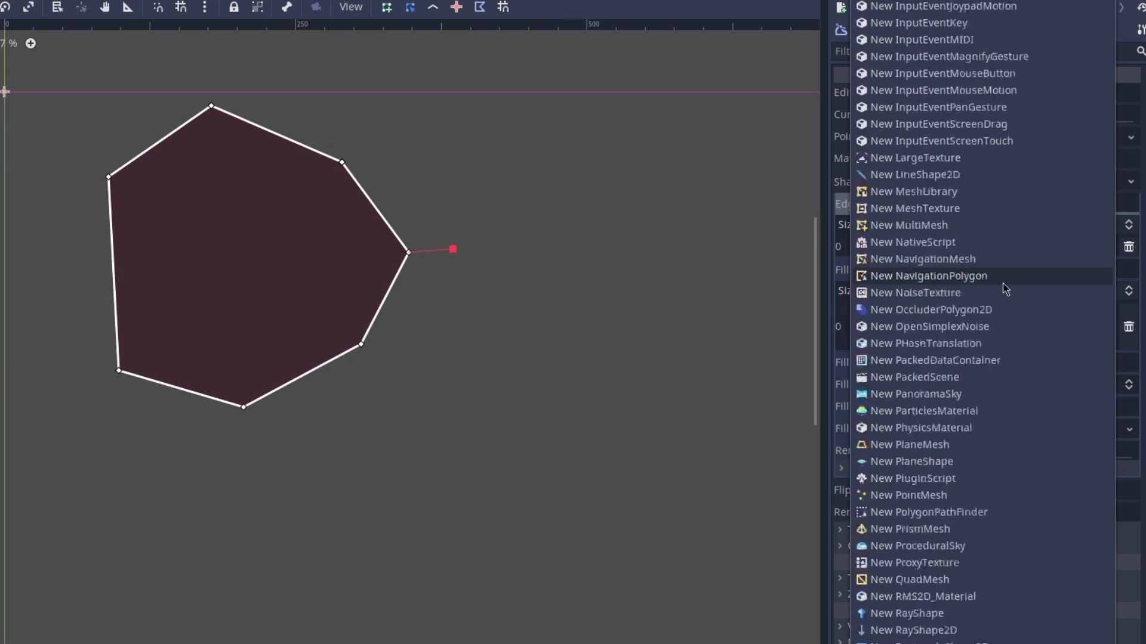
pyautogui.scroll(-20, 1002, 287)
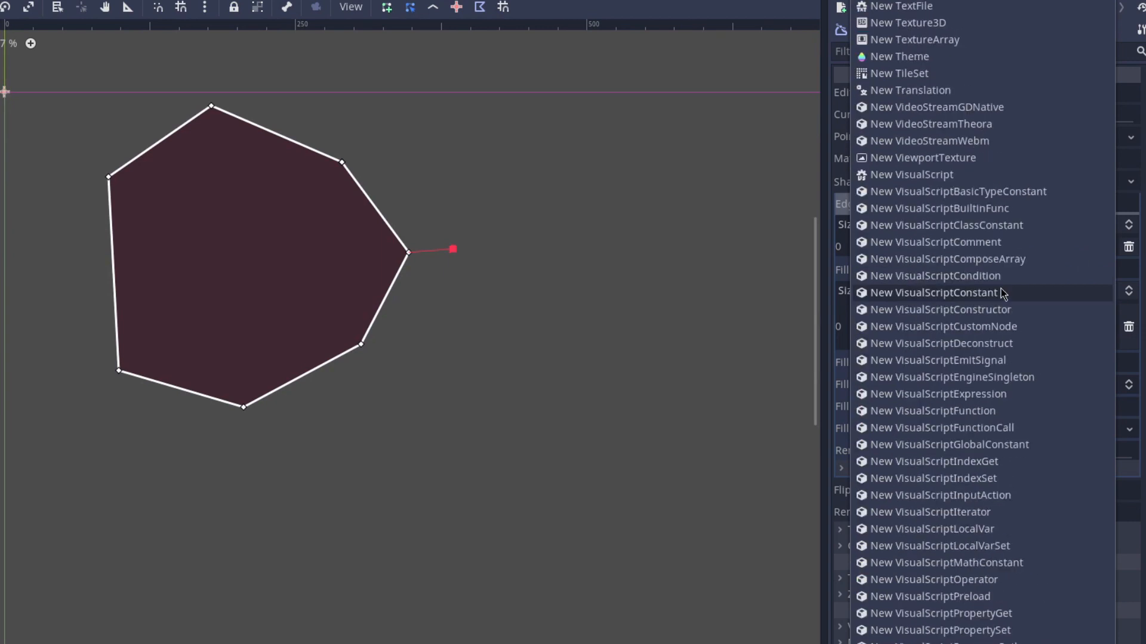
pyautogui.scroll(-20, 995, 412)
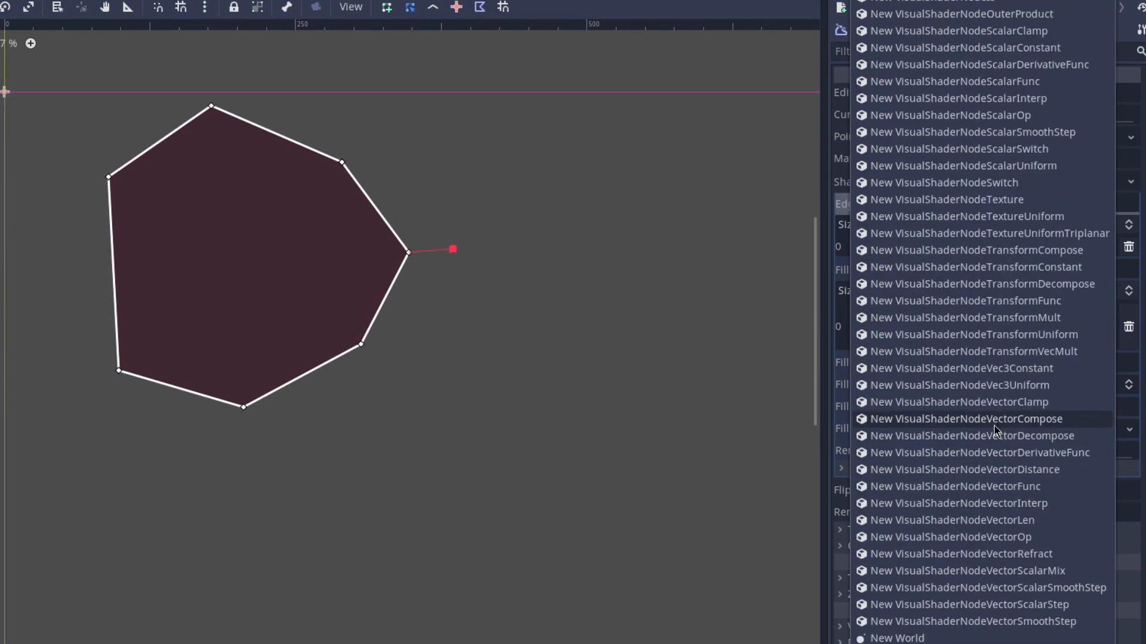
pyautogui.scroll(20, 989, 428)
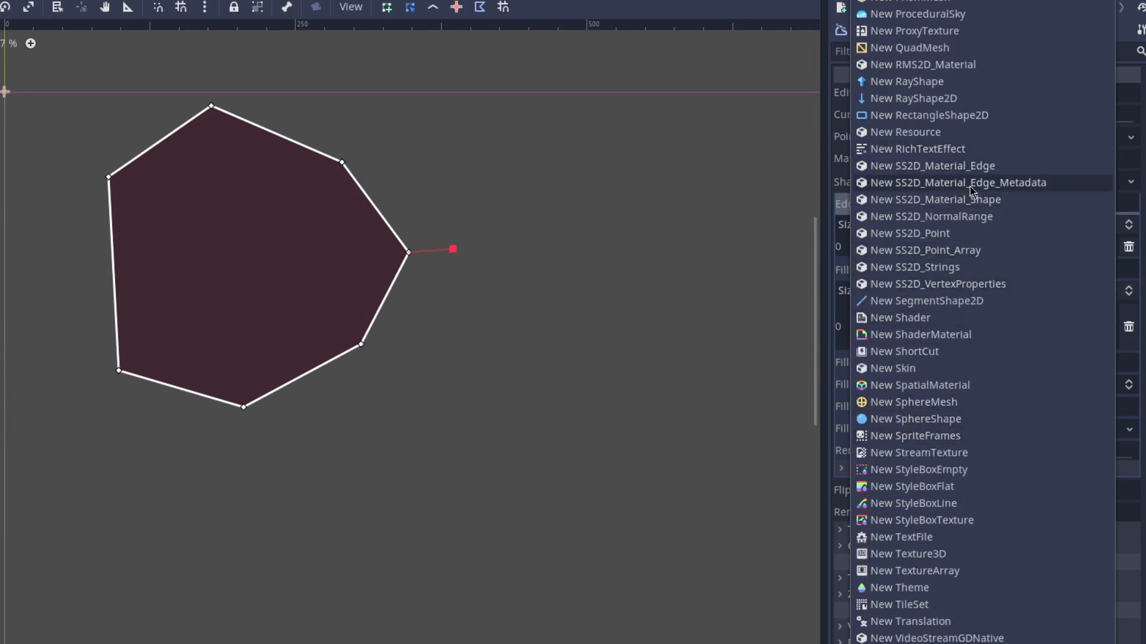
pyautogui.click(1032, 183)
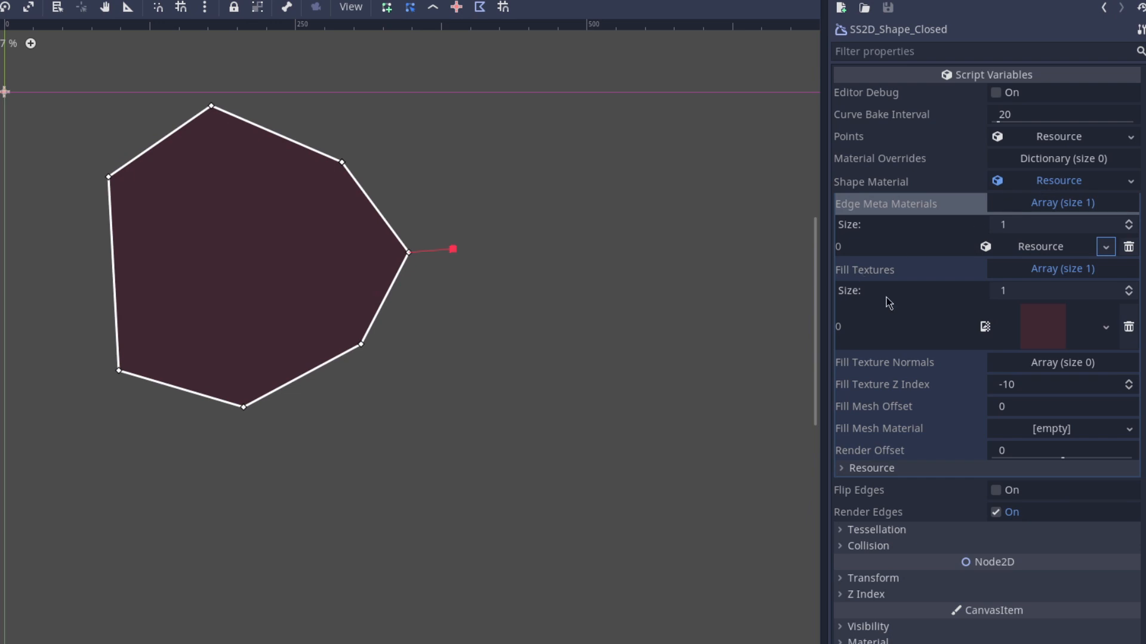
# Assign a new SS2D_Material_Edge as the Edge Material of the first edge meta material
pyautogui.click(1034, 249)
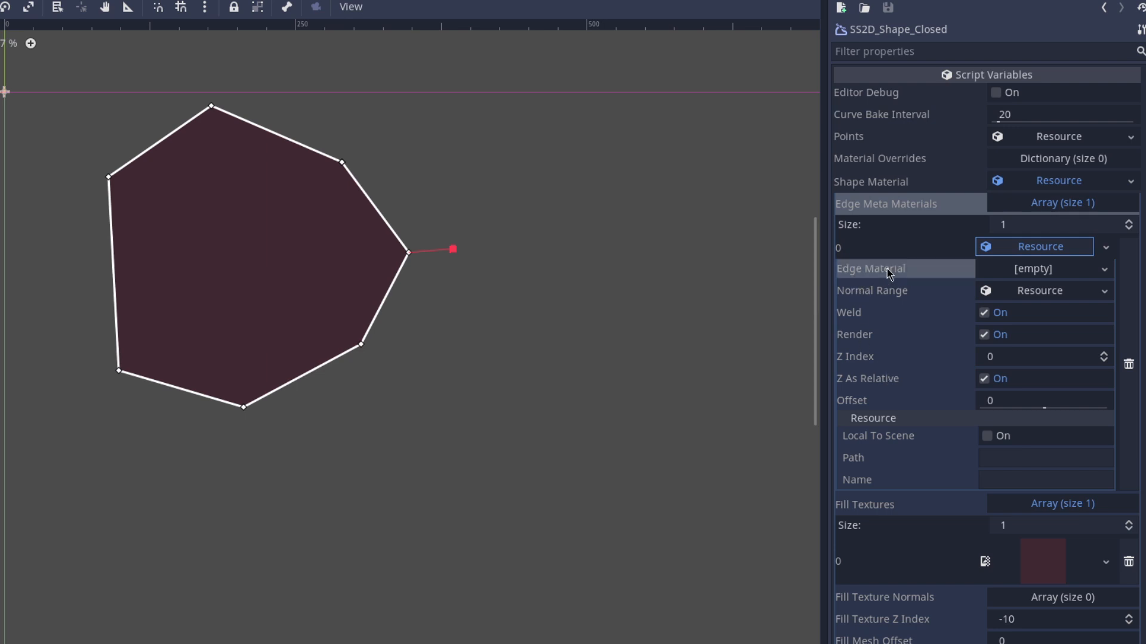
pyautogui.click(1104, 269)
pyautogui.scroll(-5, 1014, 365)
pyautogui.scroll(-20, 1012, 366)
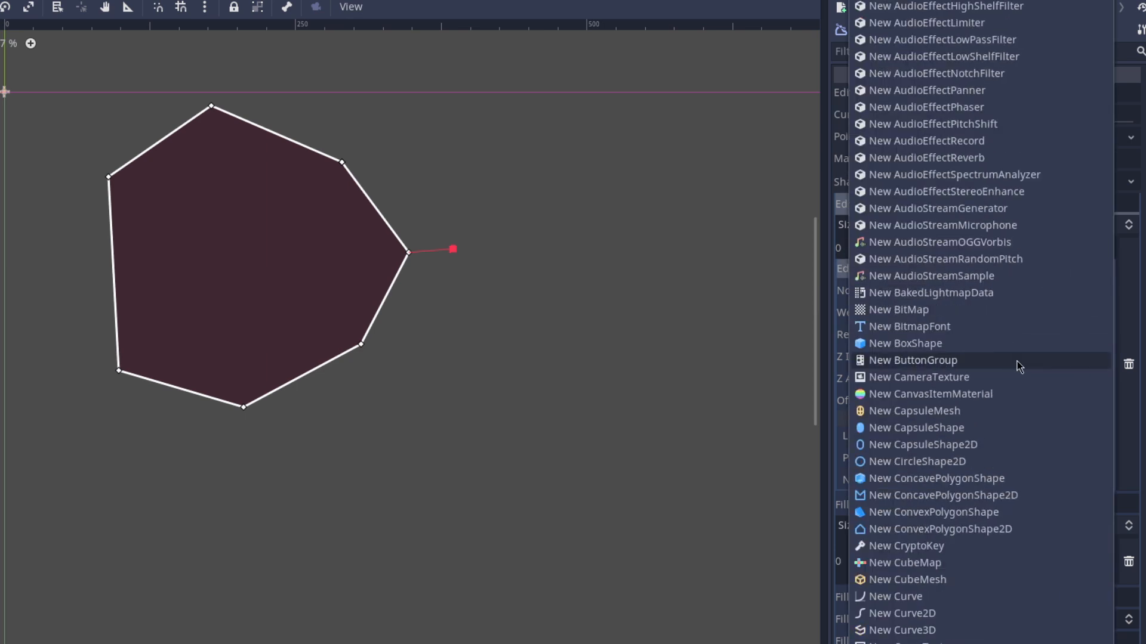
pyautogui.scroll(-1, 1003, 379)
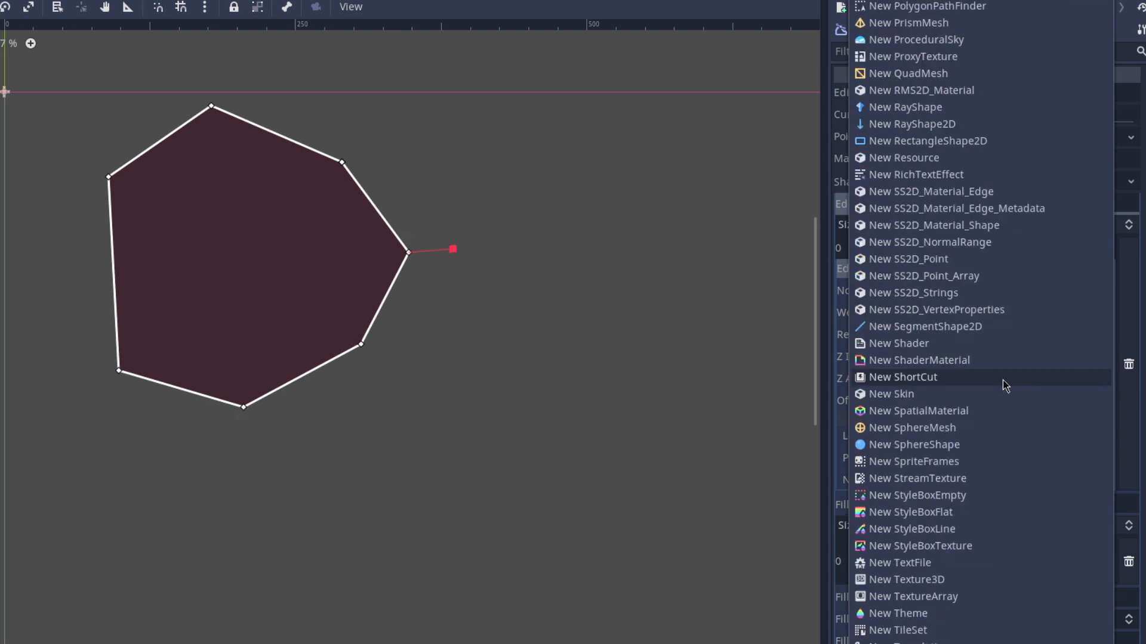
pyautogui.scroll(4, 955, 385)
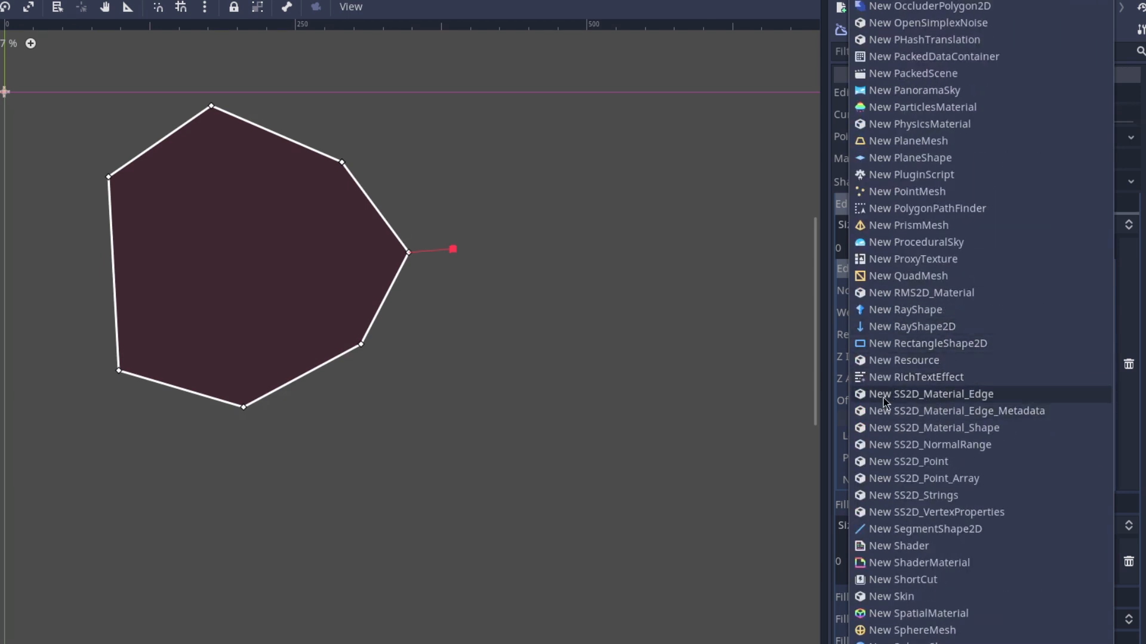
pyautogui.click(982, 396)
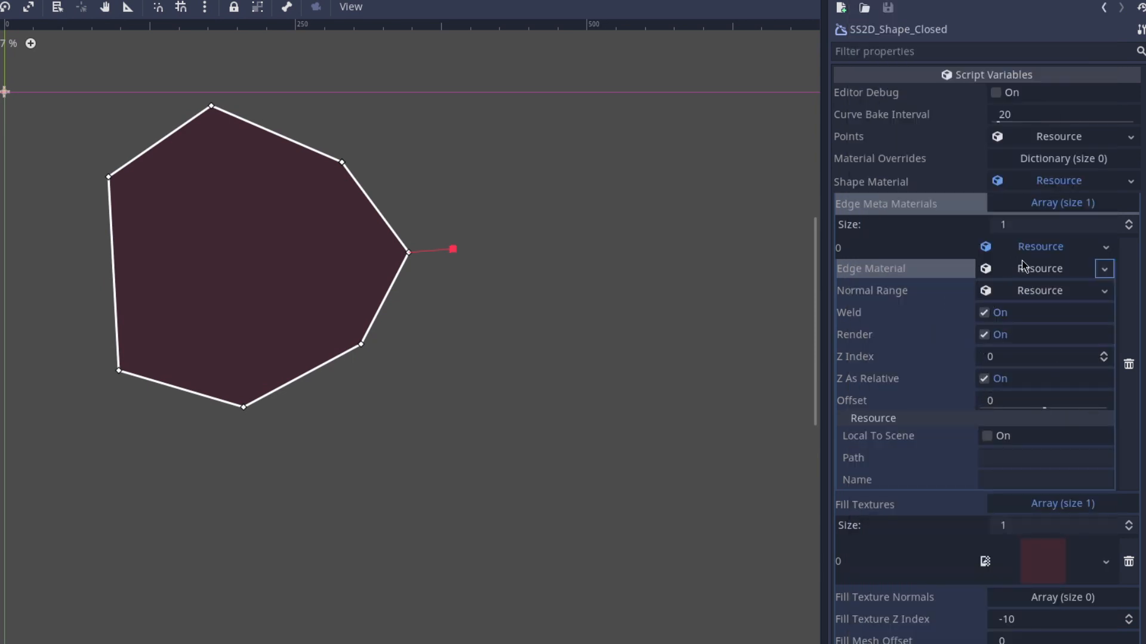
# Set the edge material's Textures array size to 1 and assign Grass.png to the slot
pyautogui.click(1051, 274)
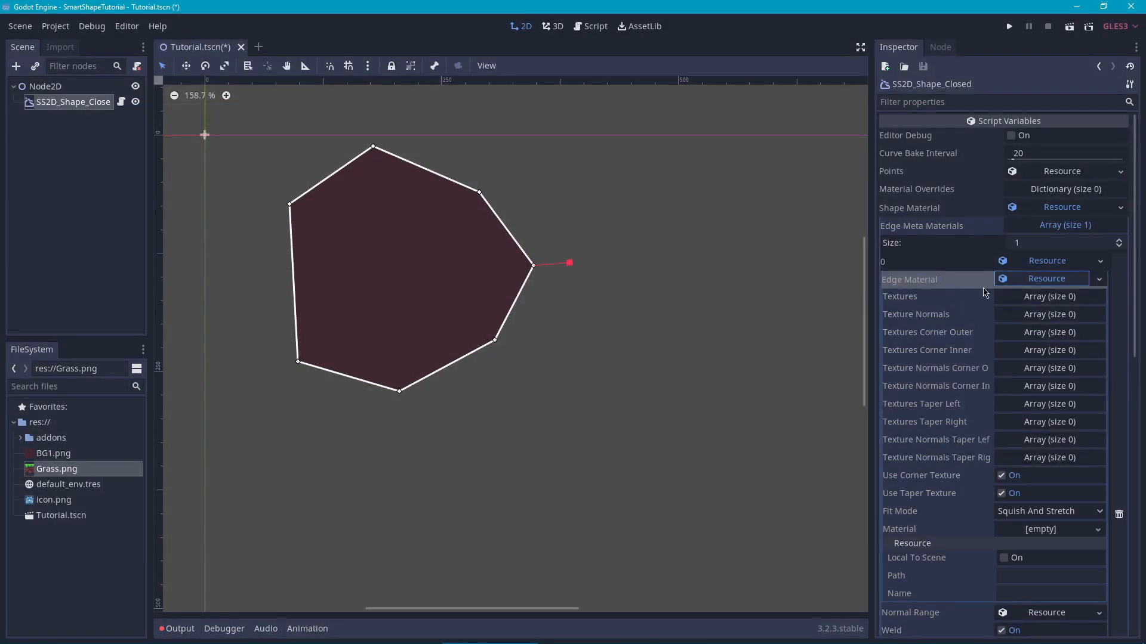
pyautogui.click(1011, 300)
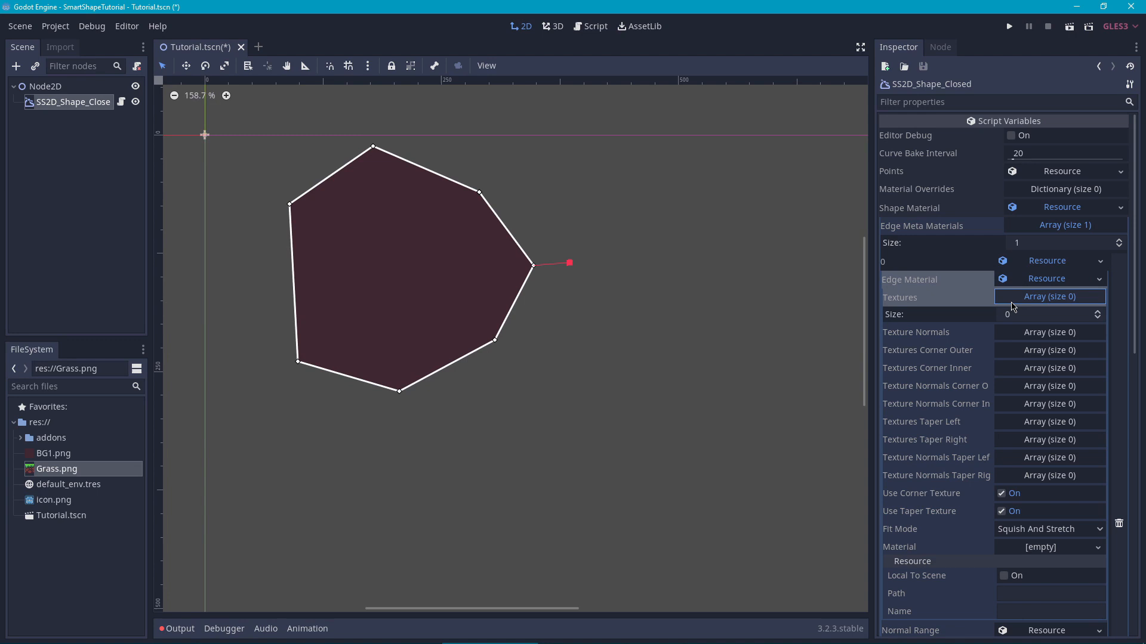
pyautogui.click(1099, 313)
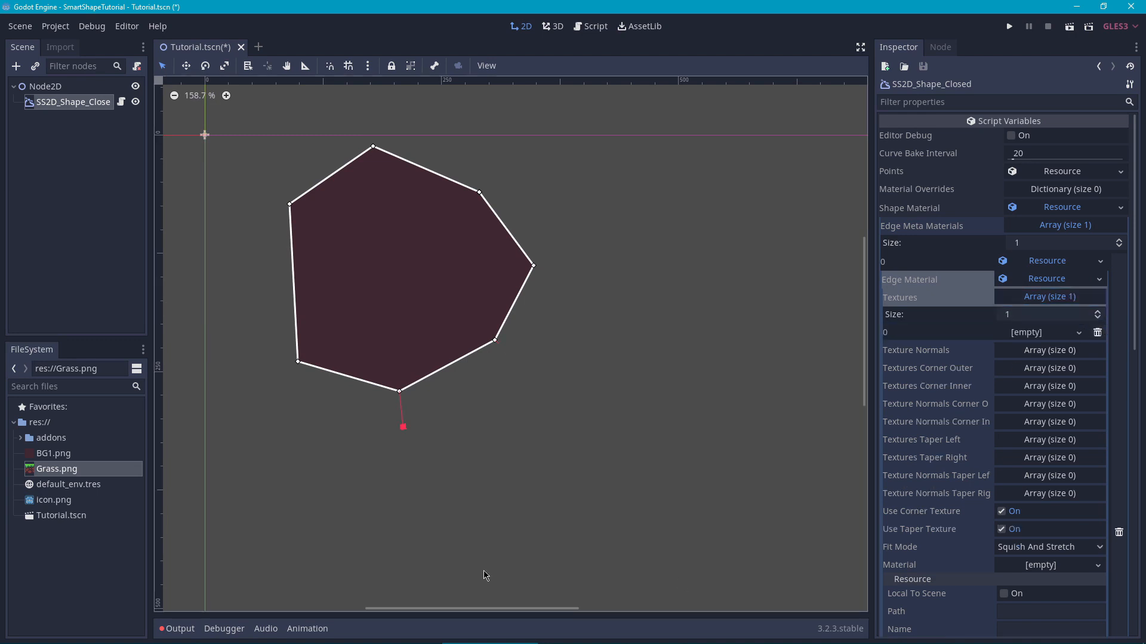
pyautogui.moveTo(78, 486); pyautogui.dragTo(1020, 339)
# Select the root Node2D to inspect the grass border without the shape's outline, and save the scene
pyautogui.scroll(2, 359, 238)
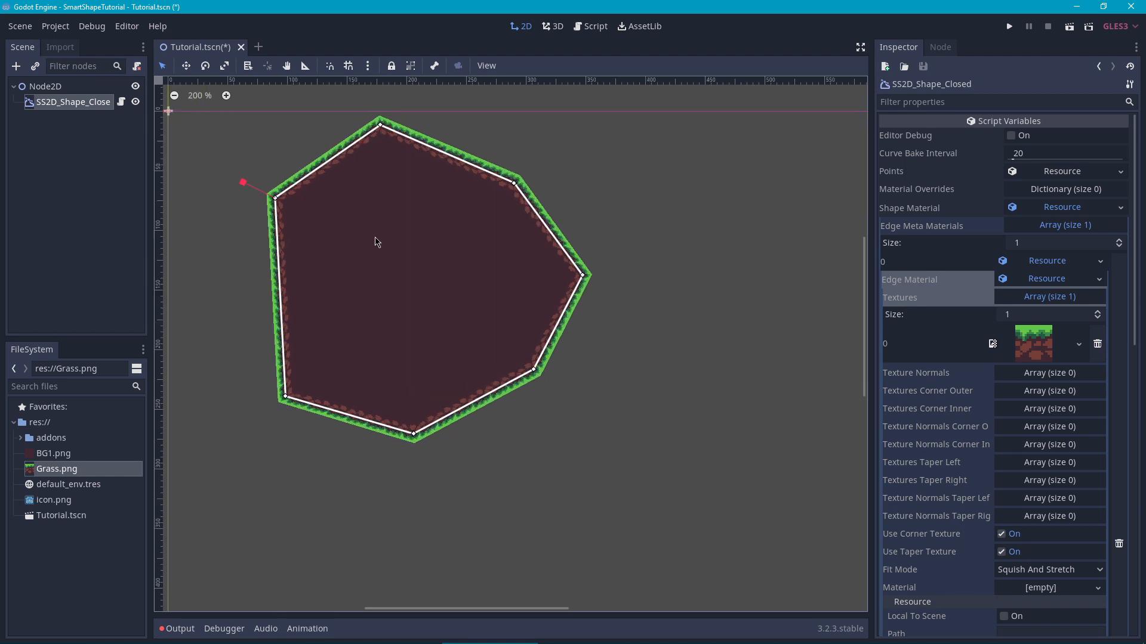
pyautogui.moveTo(375, 221); pyautogui.dragTo(400, 277, button='middle')
pyautogui.click(54, 88)
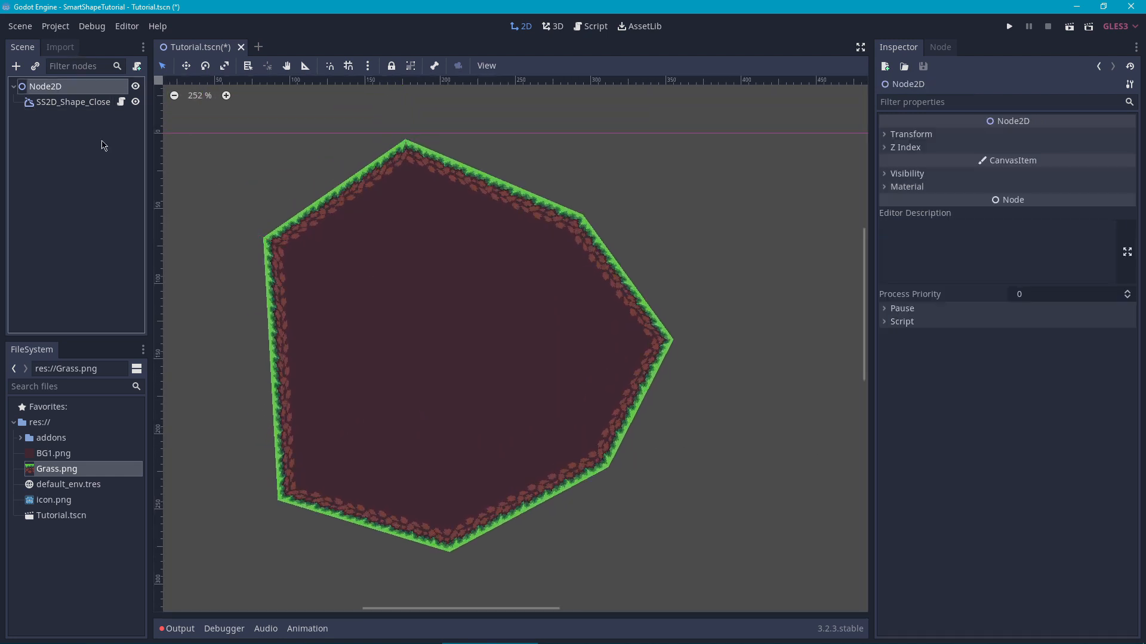
pyautogui.moveTo(485, 310); pyautogui.dragTo(540, 299, button='middle')
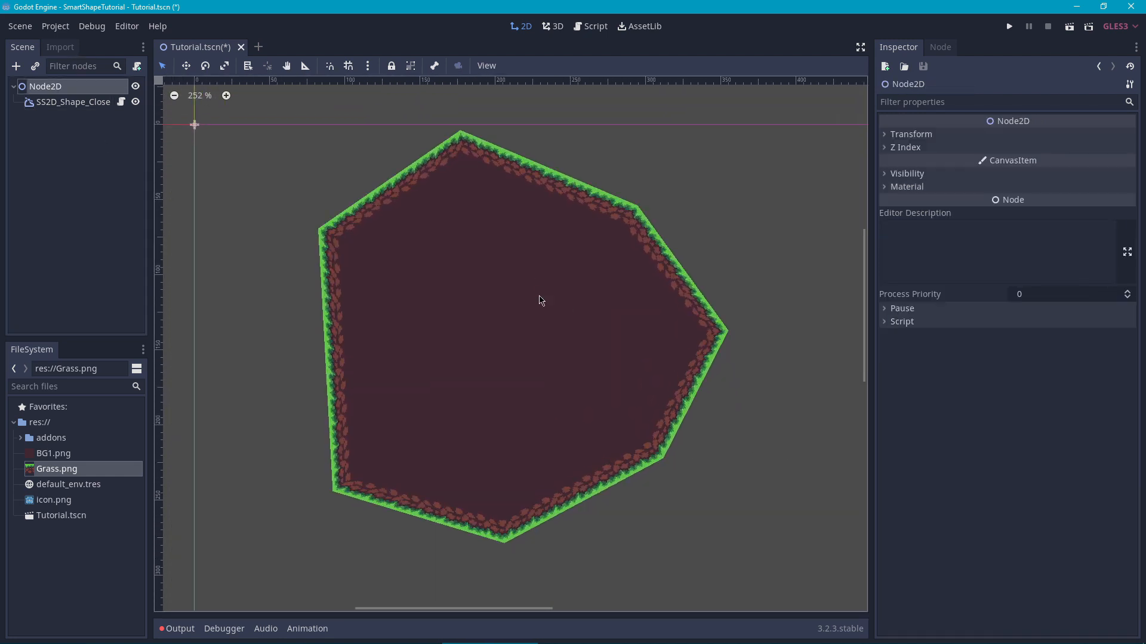
pyautogui.hotkey('ctrl', 's')
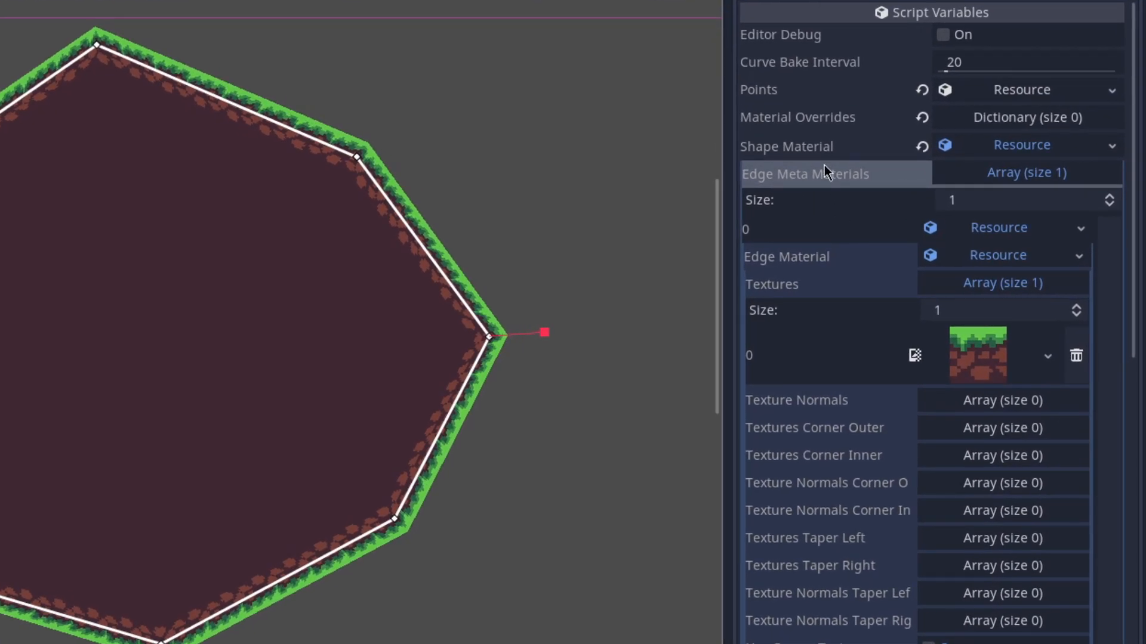
# Increase the Edge Meta Materials size to 2 and fill slot 1 with a new SS2D_Material_Edge_Metadata
pyautogui.click(1108, 197)
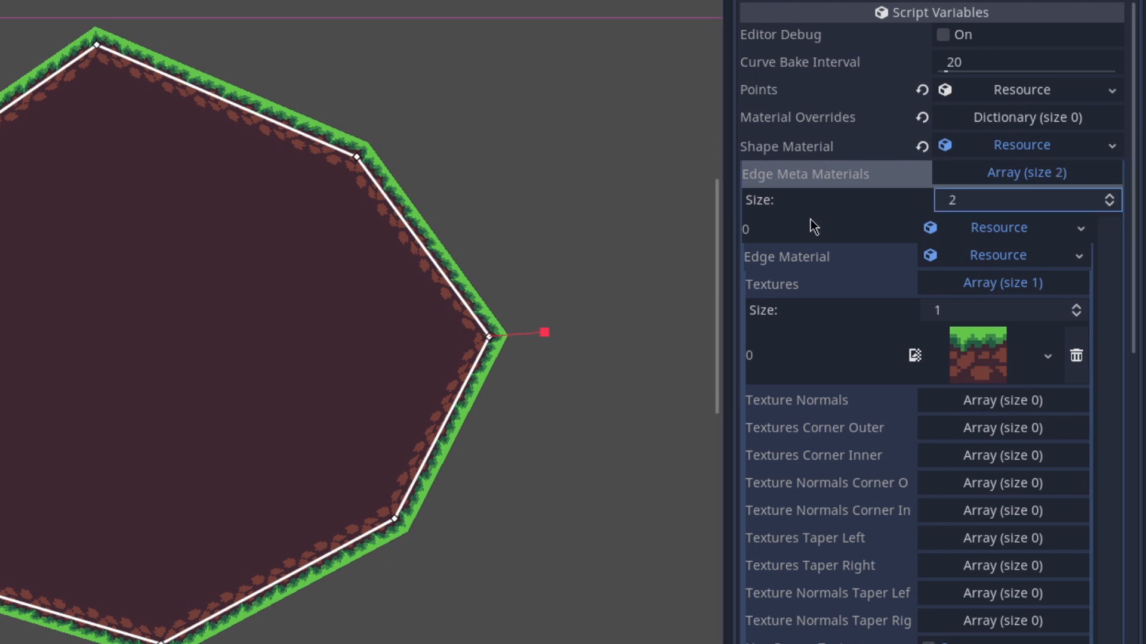
pyautogui.click(957, 228)
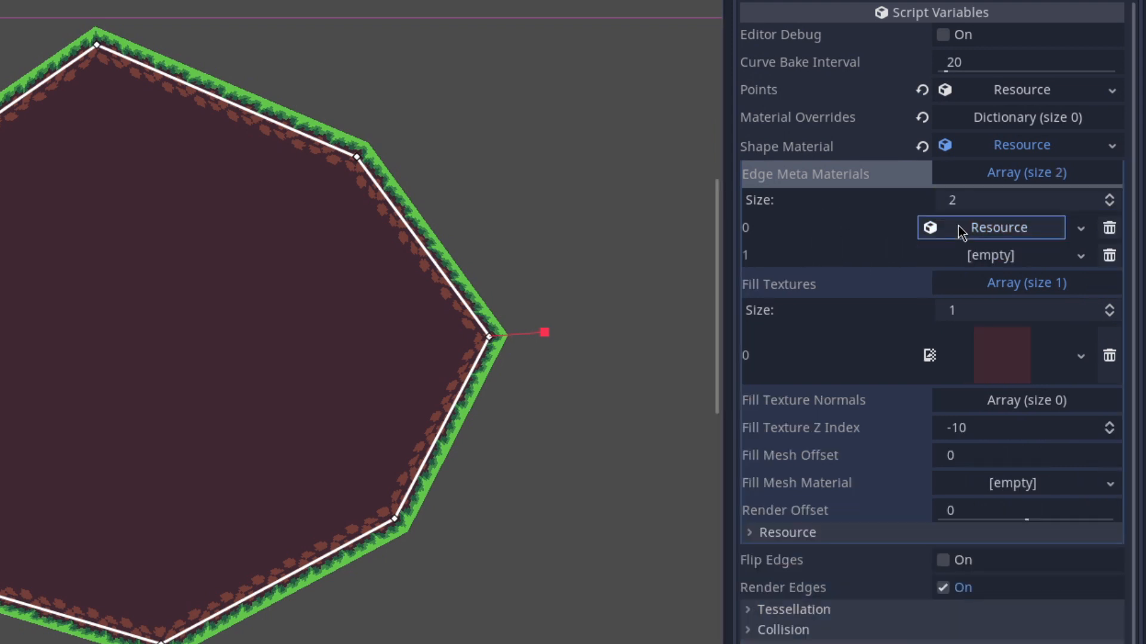
pyautogui.click(1079, 256)
pyautogui.scroll(-15, 864, 334)
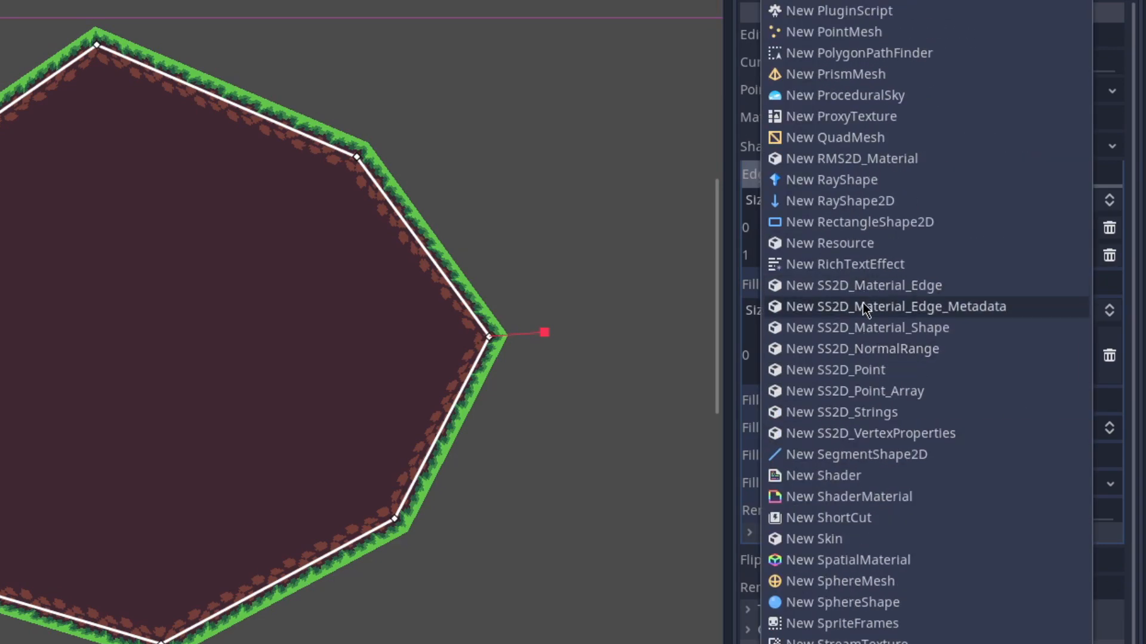
pyautogui.click(863, 306)
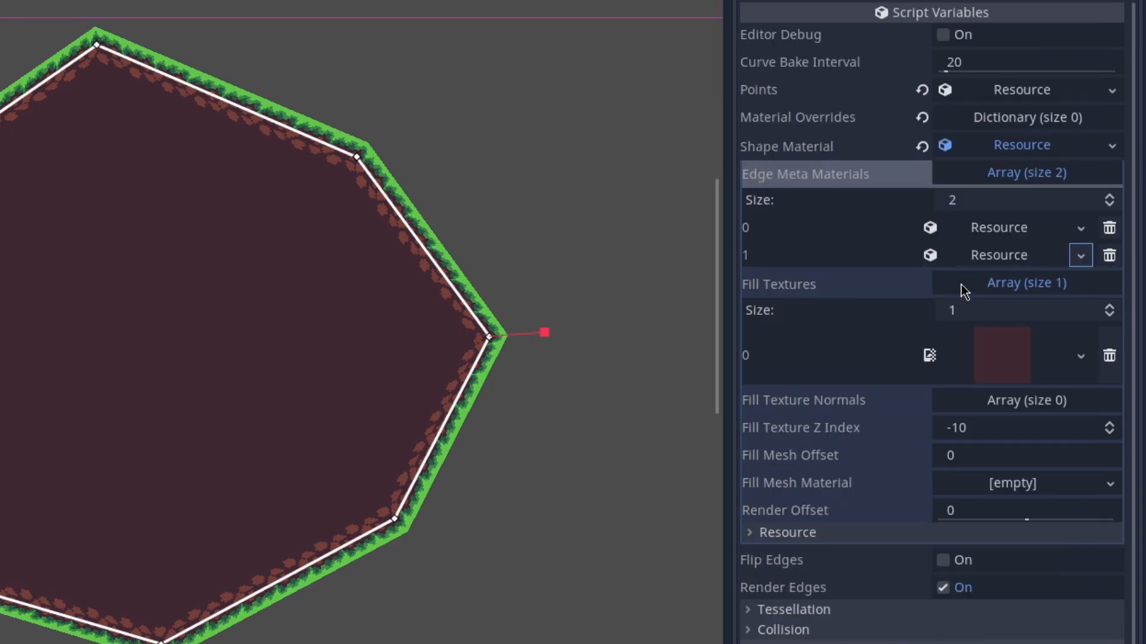
# Assign a new SS2D_Material_Edge as the Edge Material of the second edge meta material
pyautogui.click(994, 257)
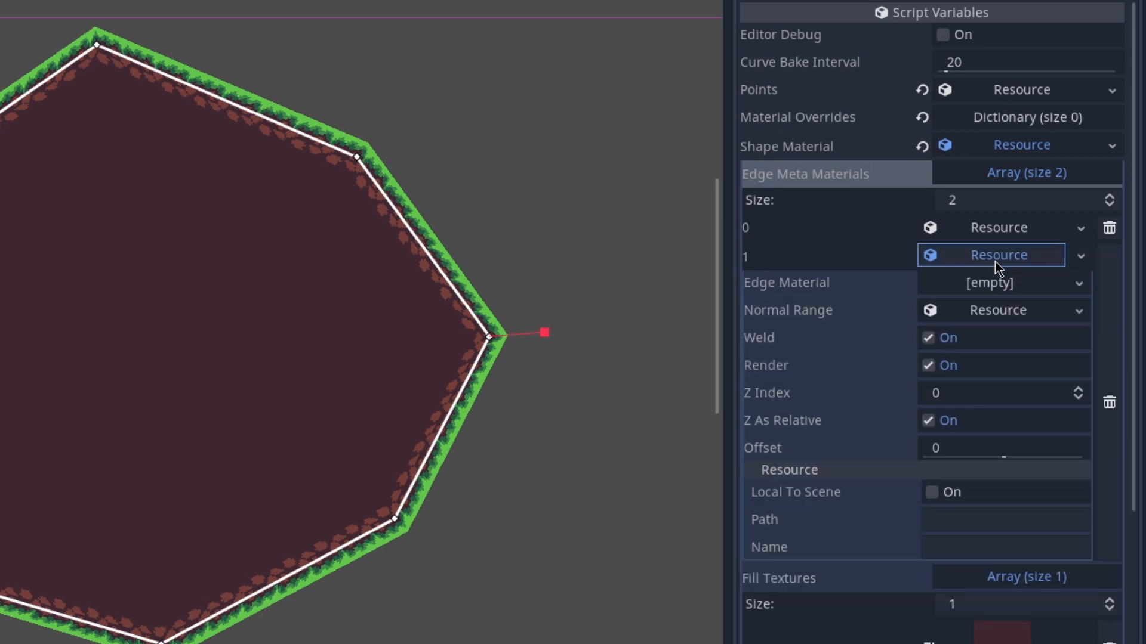
pyautogui.click(1079, 283)
pyautogui.scroll(-10, 882, 370)
pyautogui.click(876, 303)
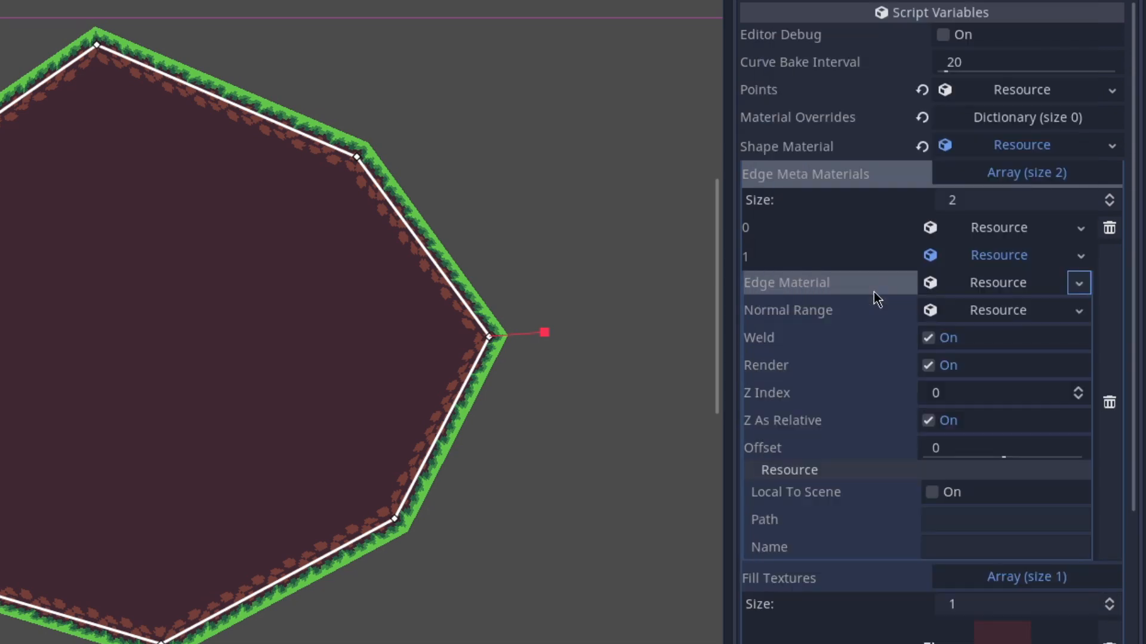
# Set the second edge material's Textures array size to 1 and assign DirtWall.png to the slot
pyautogui.click(963, 285)
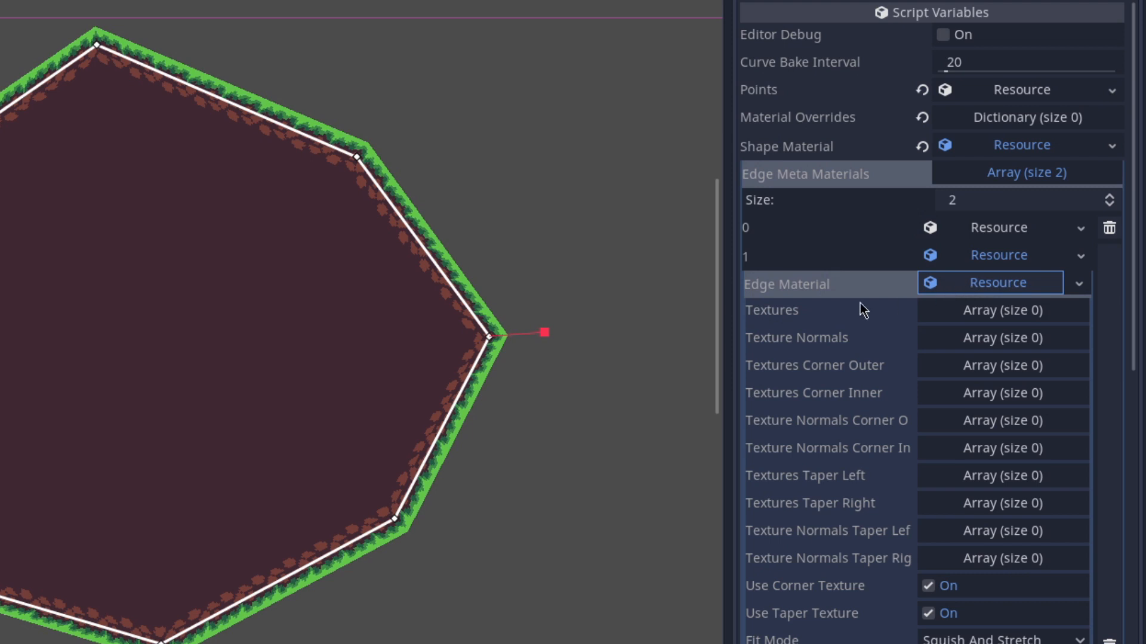
pyautogui.click(946, 313)
pyautogui.click(1075, 333)
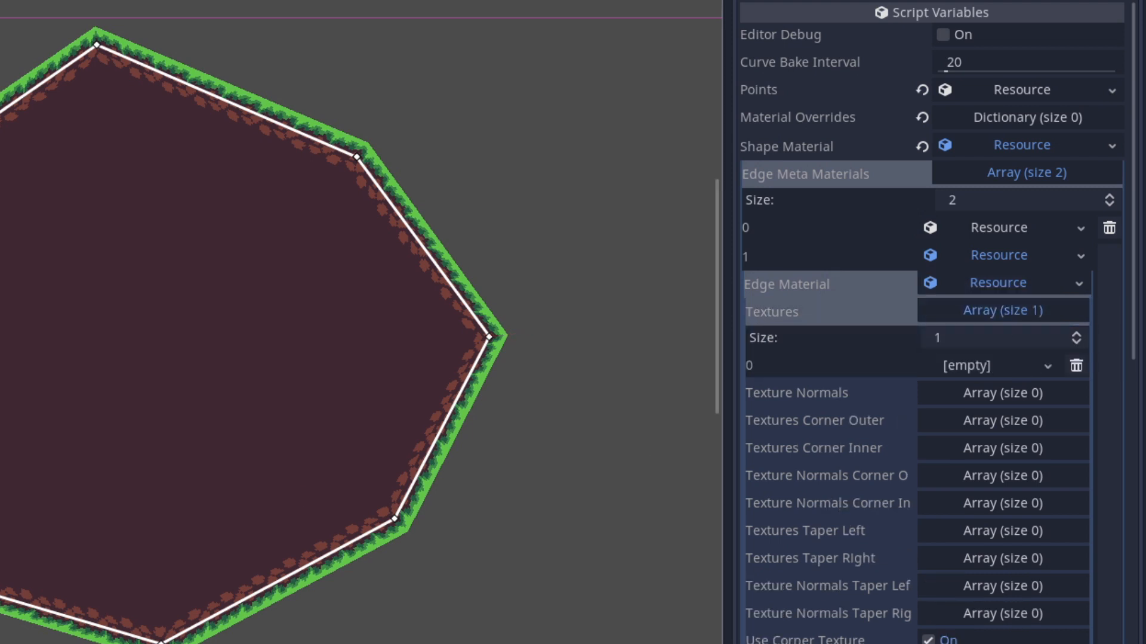
pyautogui.moveTo(194, 512); pyautogui.dragTo(998, 377)
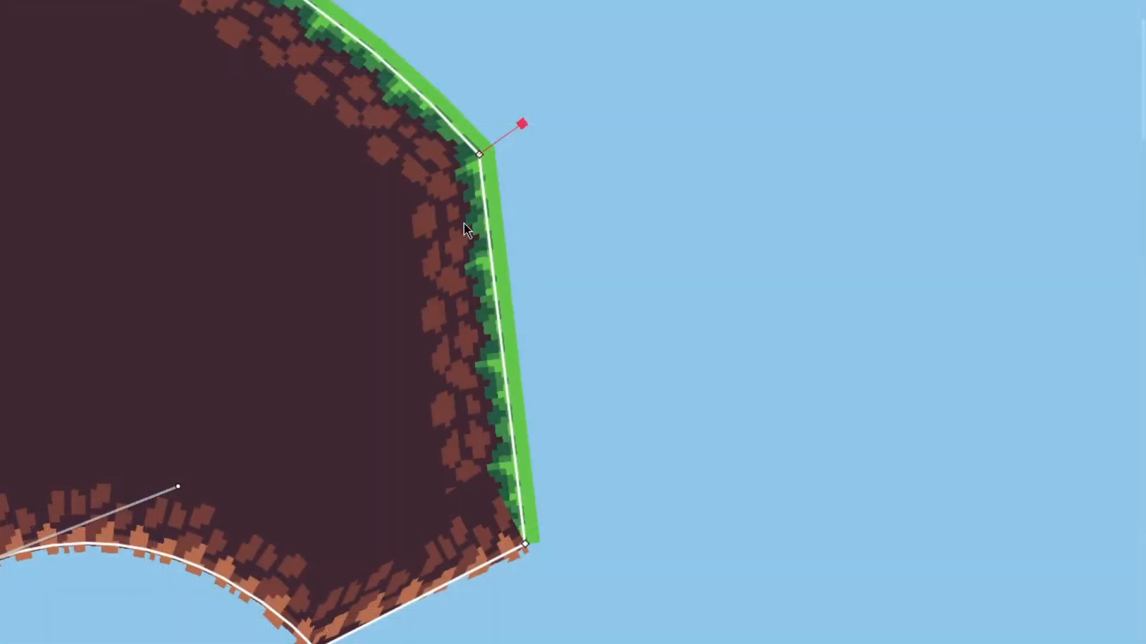
pyautogui.moveTo(463, 157)
pyautogui.moveTo(448, 163); pyautogui.dragTo(592, 124)
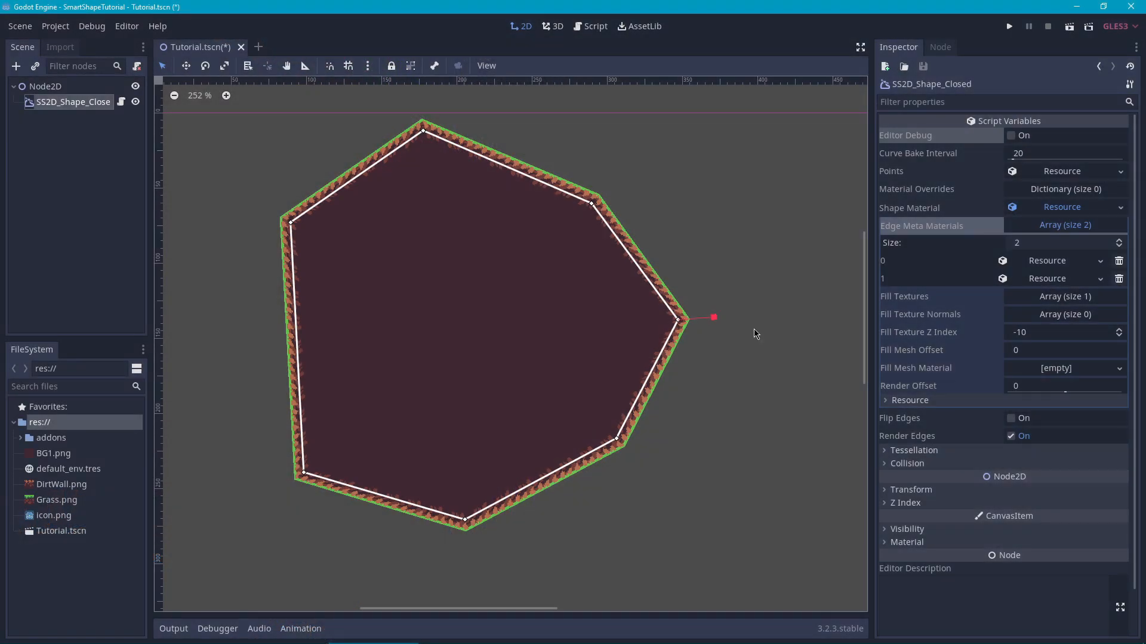
# Expand the first edge meta material and its Normal Range resource for editing
pyautogui.click(1022, 263)
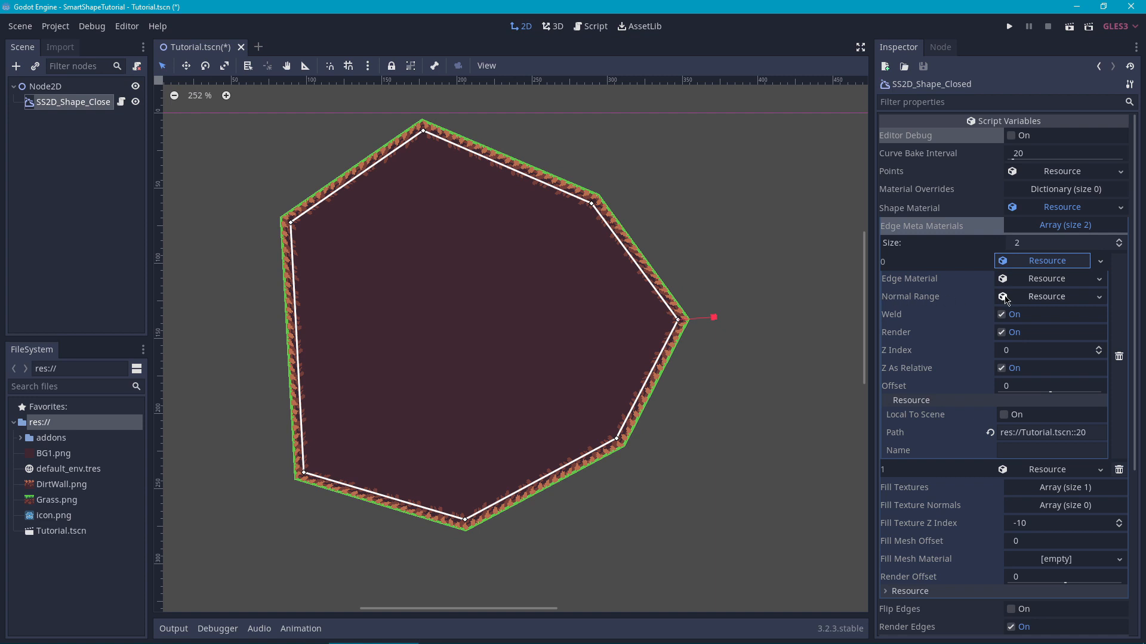
pyautogui.click(1006, 298)
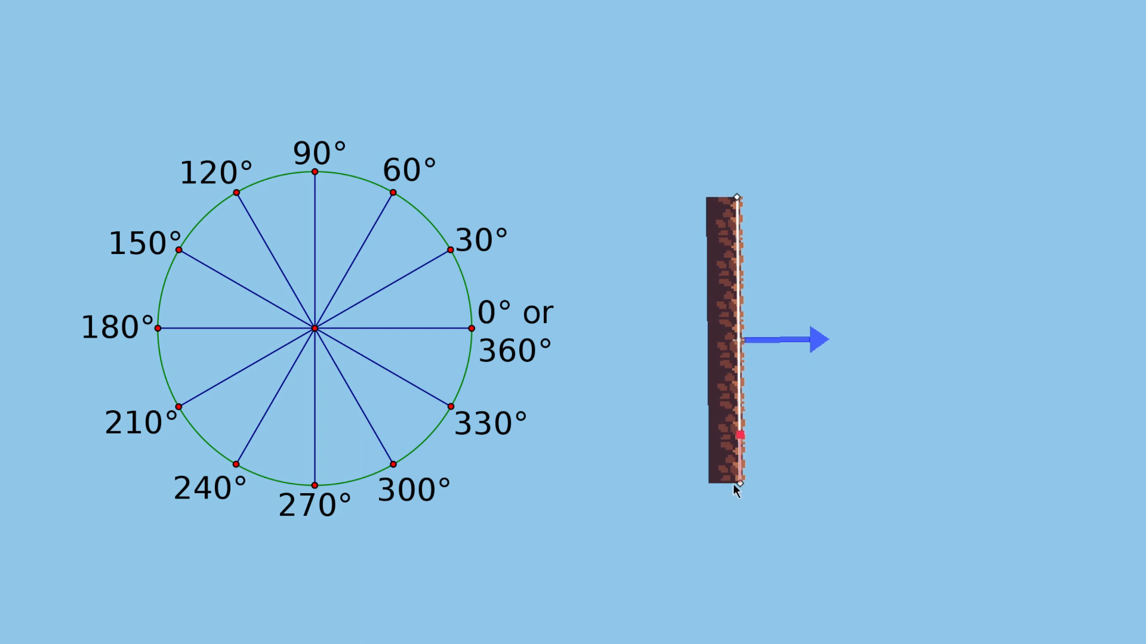
# Reposition the single dirt edge's end point to turn its normal diagonal and finally straight up, comparing it with the angle circle
pyautogui.moveTo(740, 484); pyautogui.dragTo(949, 394)
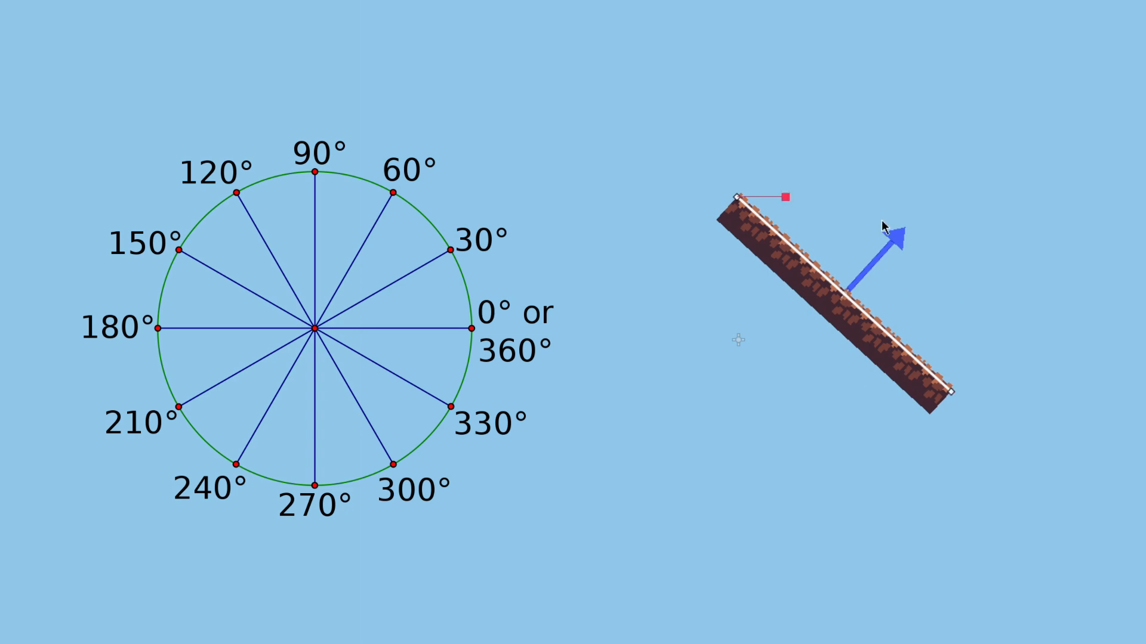
pyautogui.moveTo(914, 277); pyautogui.dragTo(877, 321, button='middle')
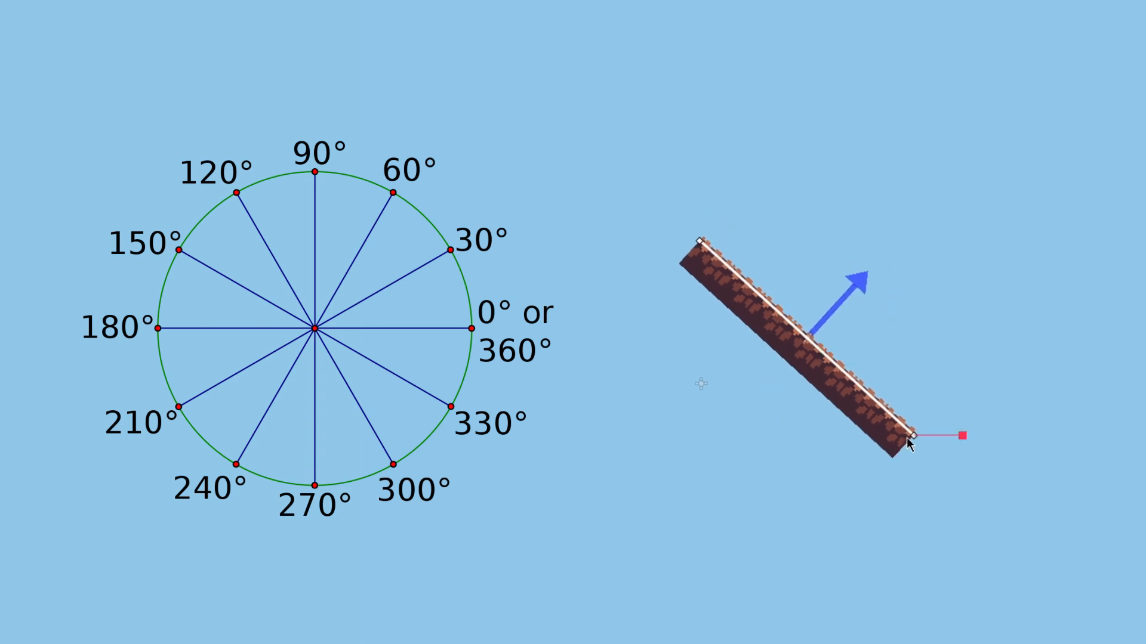
pyautogui.moveTo(913, 436); pyautogui.dragTo(999, 245)
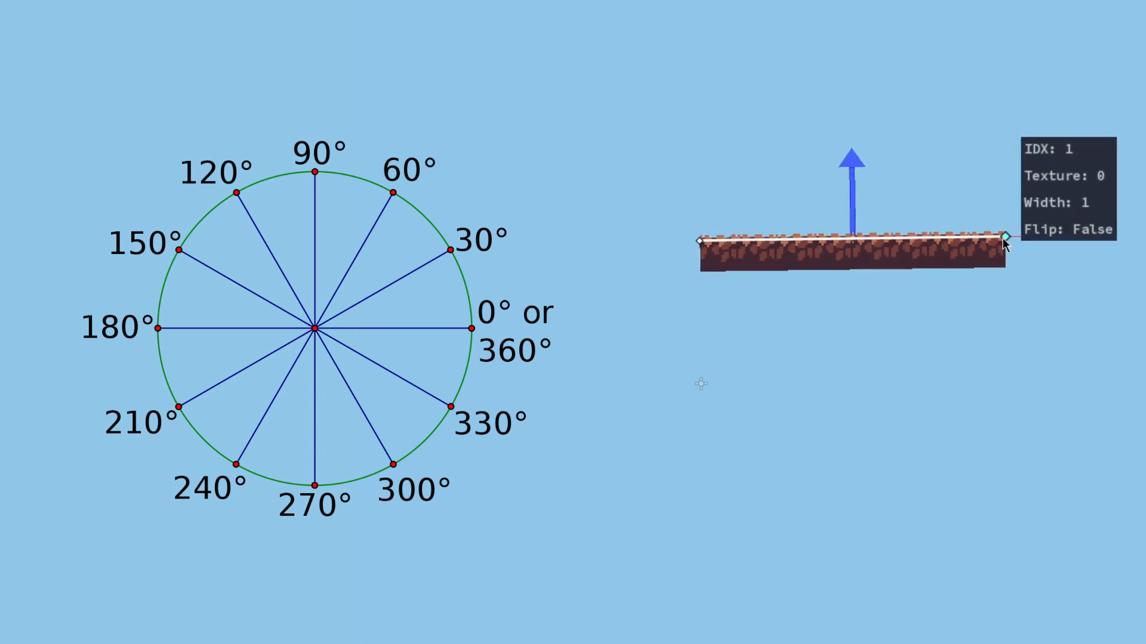
pyautogui.moveTo(999, 245); pyautogui.dragTo(991, 323, button='middle')
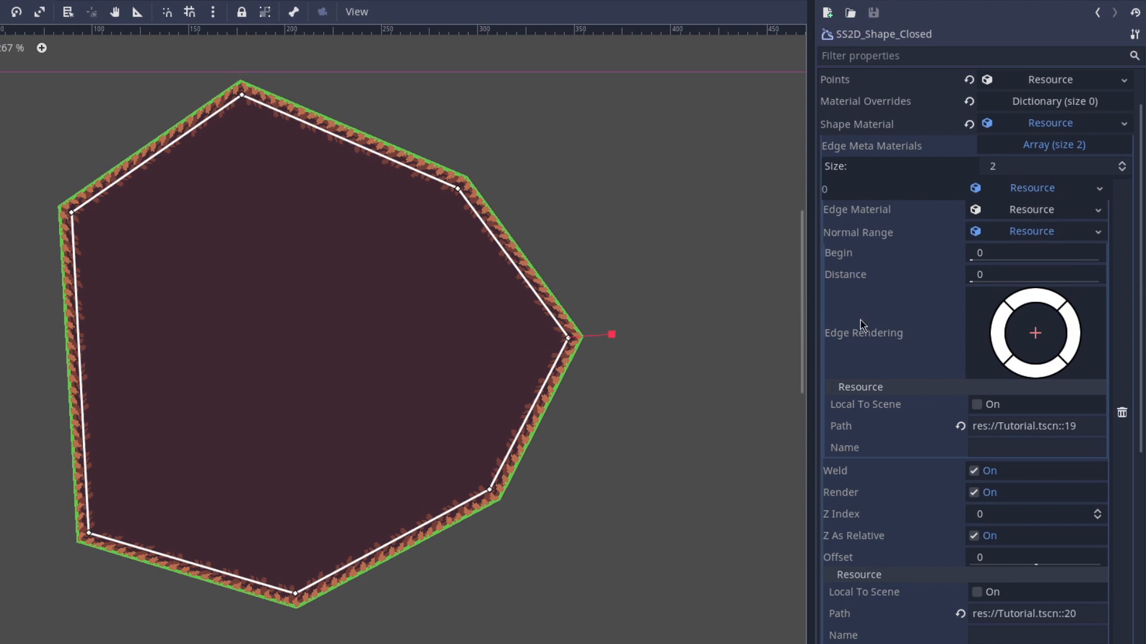
# Set the Normal Range of the first edge meta material to Begin 45 and Distance 90
pyautogui.click(997, 257)
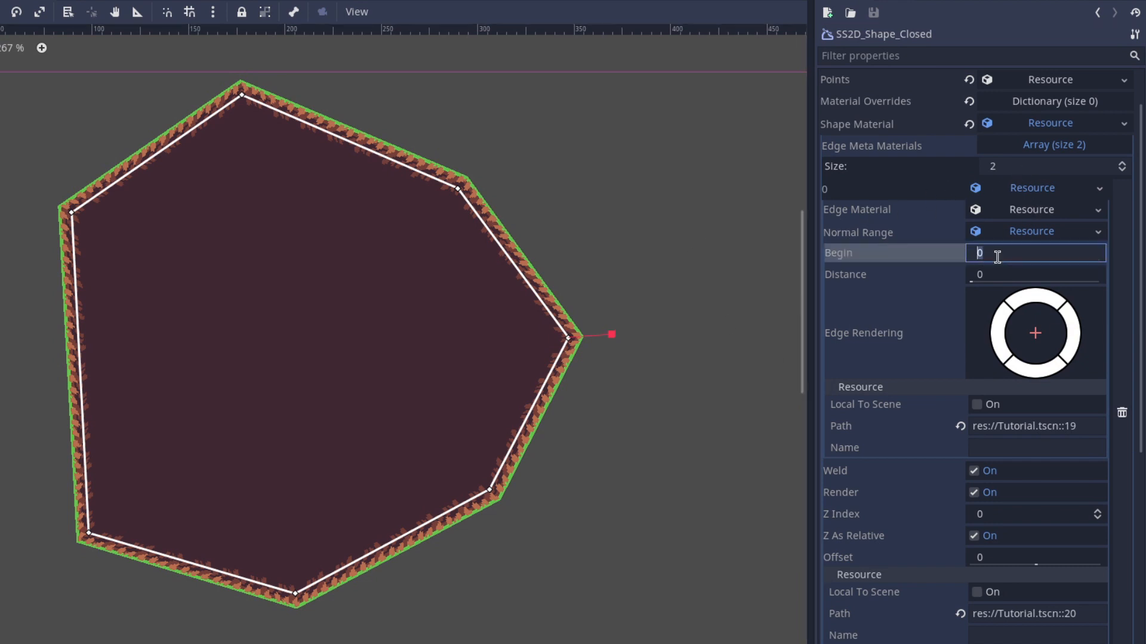
pyautogui.write('45')
pyautogui.press('Return')
pyautogui.moveTo(974, 281); pyautogui.dragTo(1000, 281)
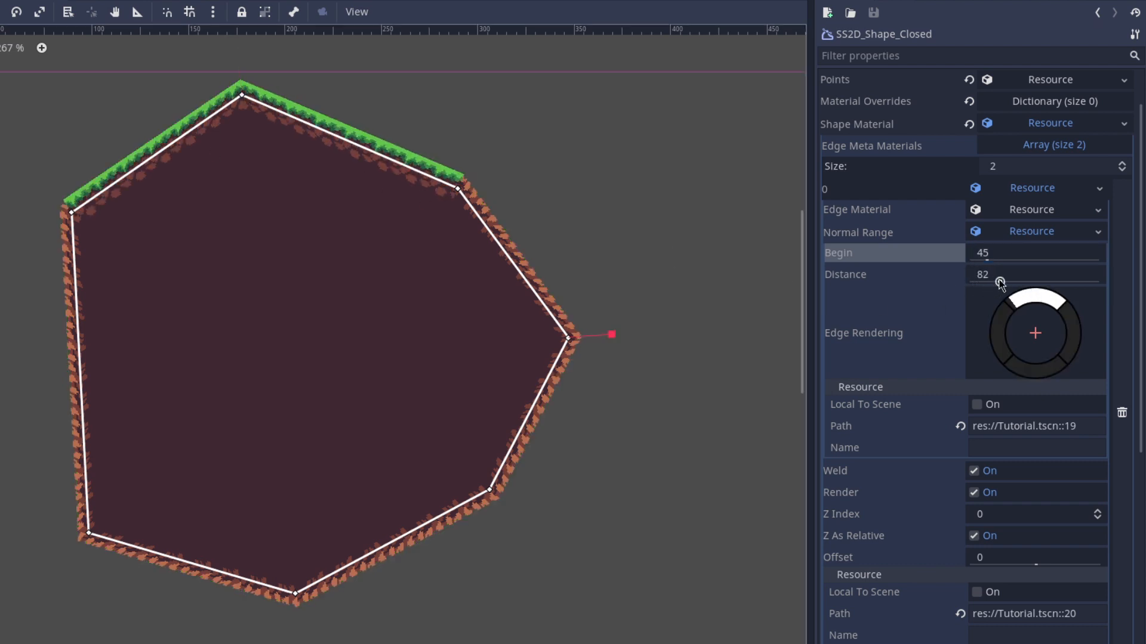
pyautogui.moveTo(1000, 281); pyautogui.dragTo(1004, 283)
pyautogui.click(993, 273)
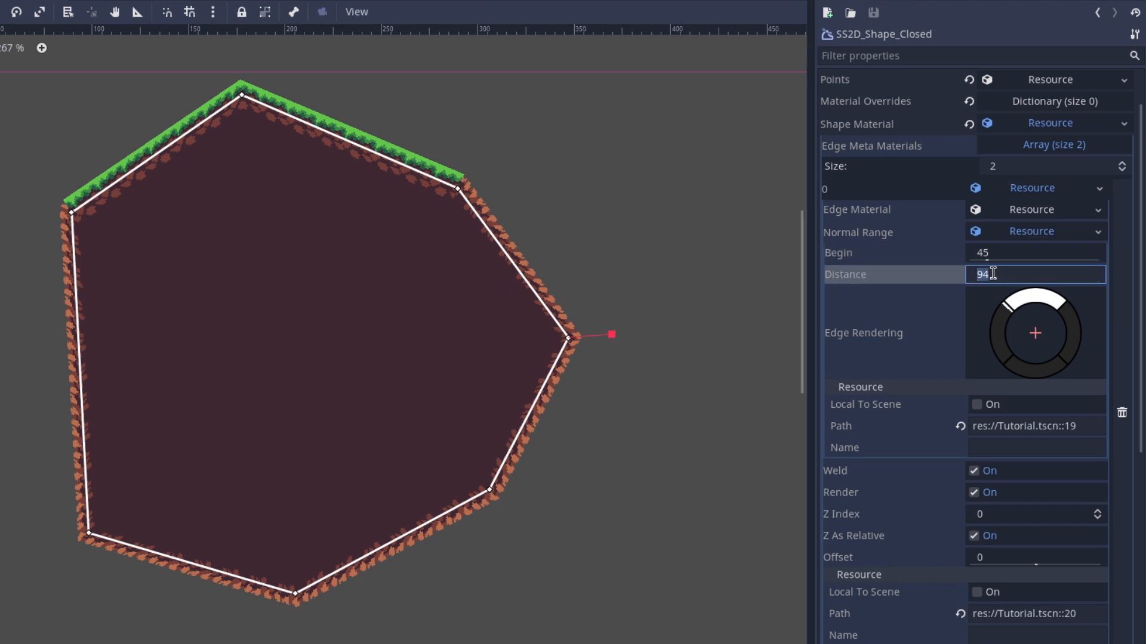
pyautogui.write('90')
pyautogui.press('Return')
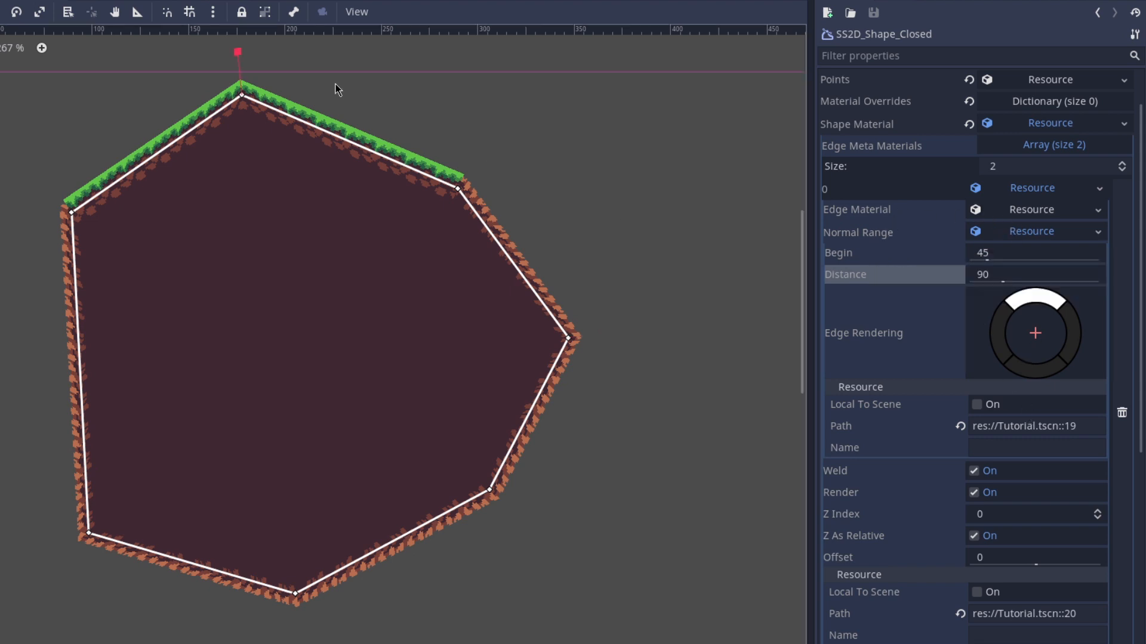
# Examine the grass on the upper edges and its transition to the dirt wall at the shape's corners
pyautogui.hscroll(-3, 525, 179)
pyautogui.scroll(3, 520, 178)
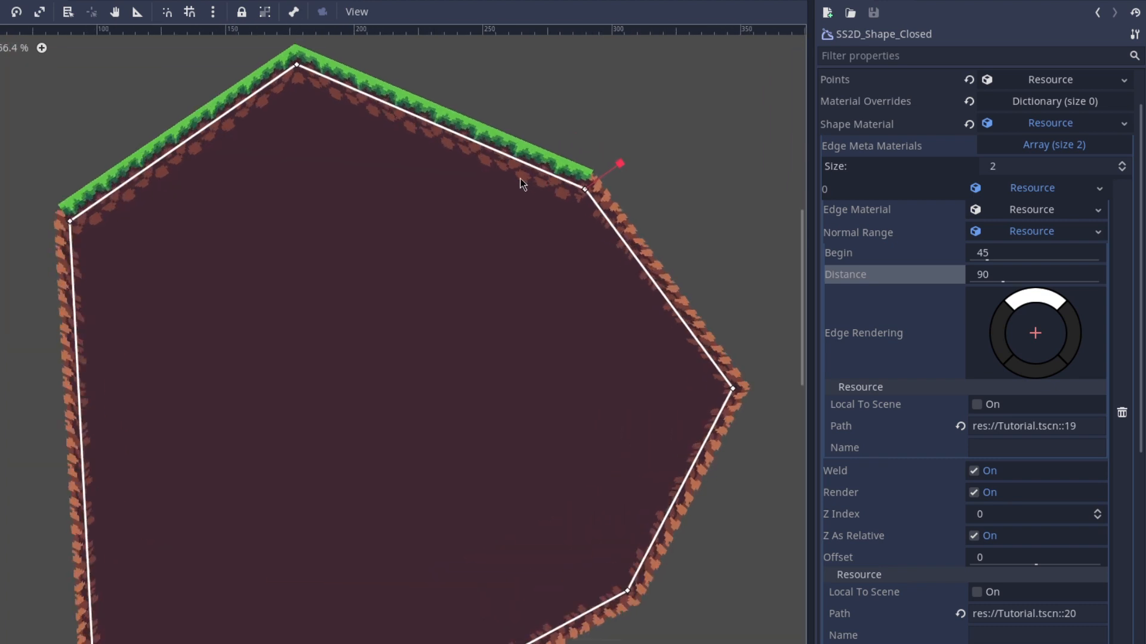
pyautogui.scroll(1, 599, 181)
pyautogui.scroll(2, 567, 273)
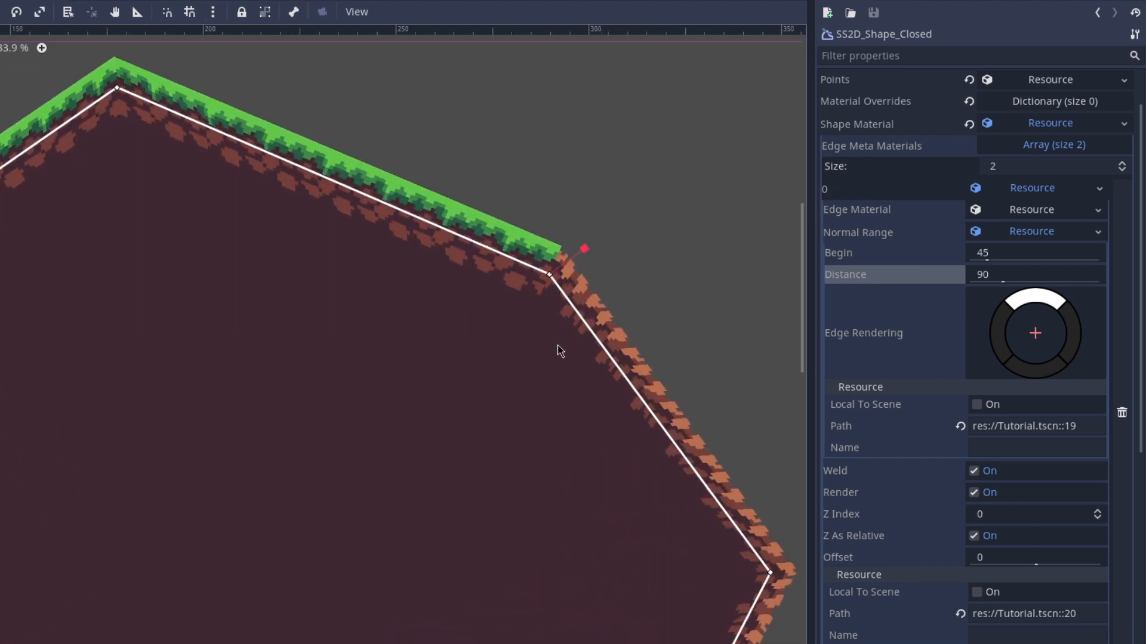
pyautogui.scroll(1, 561, 268)
pyautogui.scroll(-1, 435, 151)
pyautogui.scroll(-2, 343, 286)
pyautogui.scroll(-2, 330, 338)
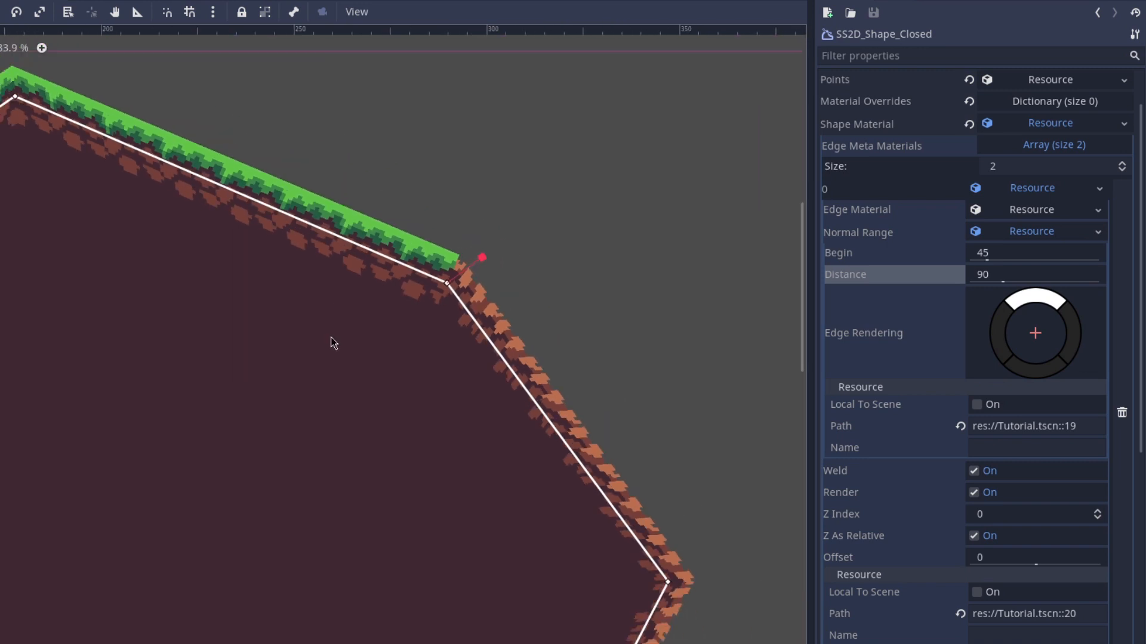
pyautogui.scroll(-1, 358, 343)
pyautogui.moveTo(362, 342); pyautogui.dragTo(552, 262, button='middle')
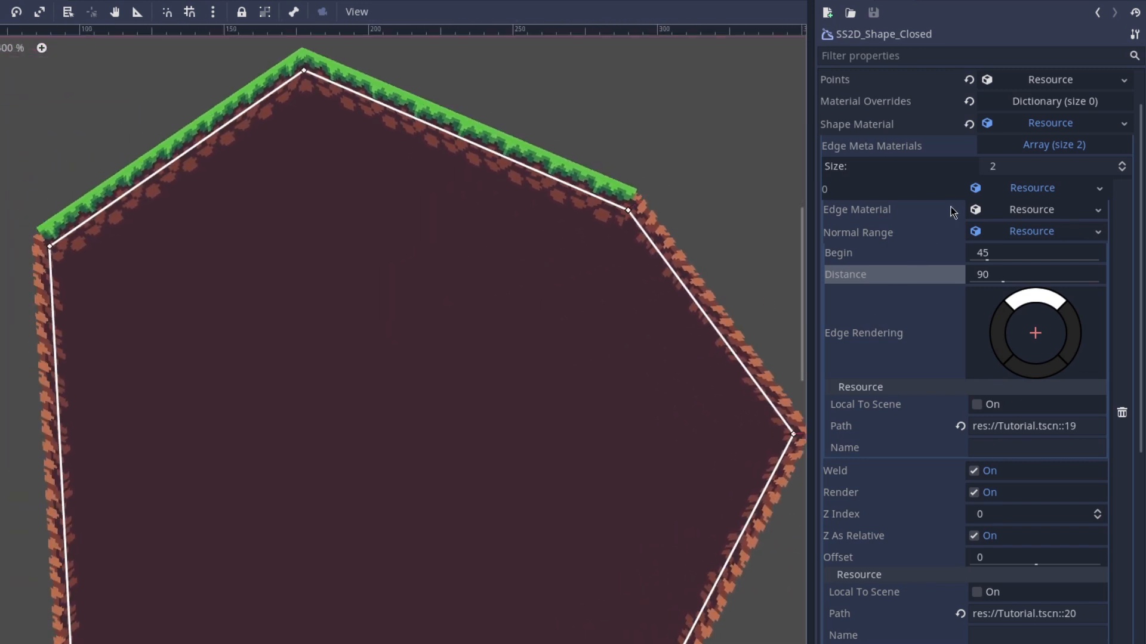
# Set the Normal Range Begin of the second edge meta material to 135
pyautogui.click(1022, 190)
pyautogui.click(1022, 213)
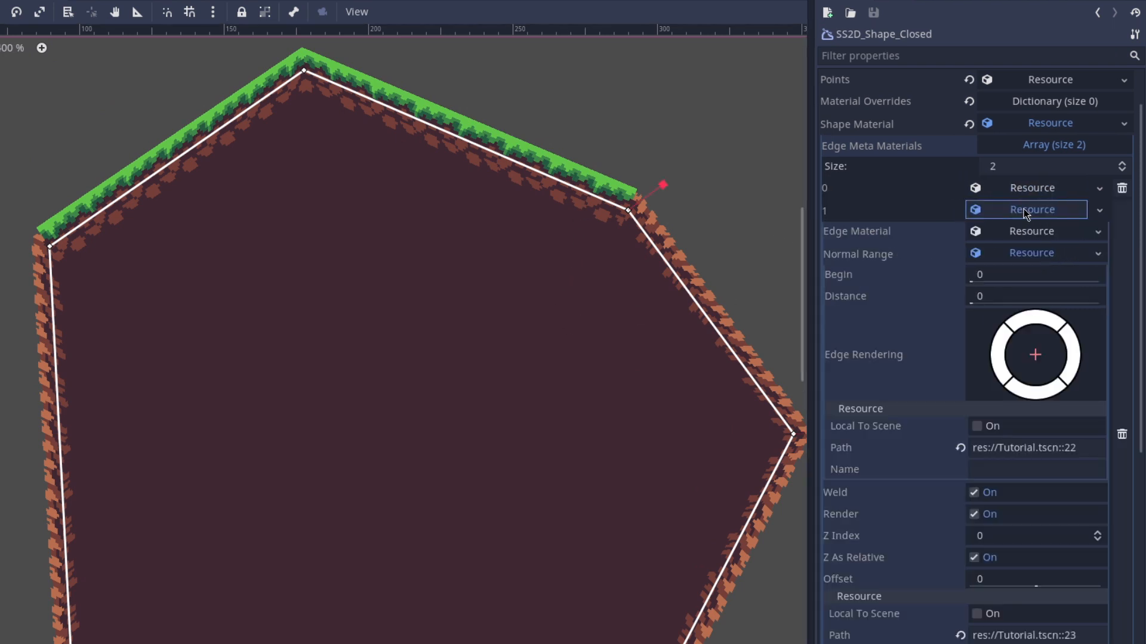
pyautogui.scroll(-2, 647, 321)
pyautogui.scroll(3, 668, 319)
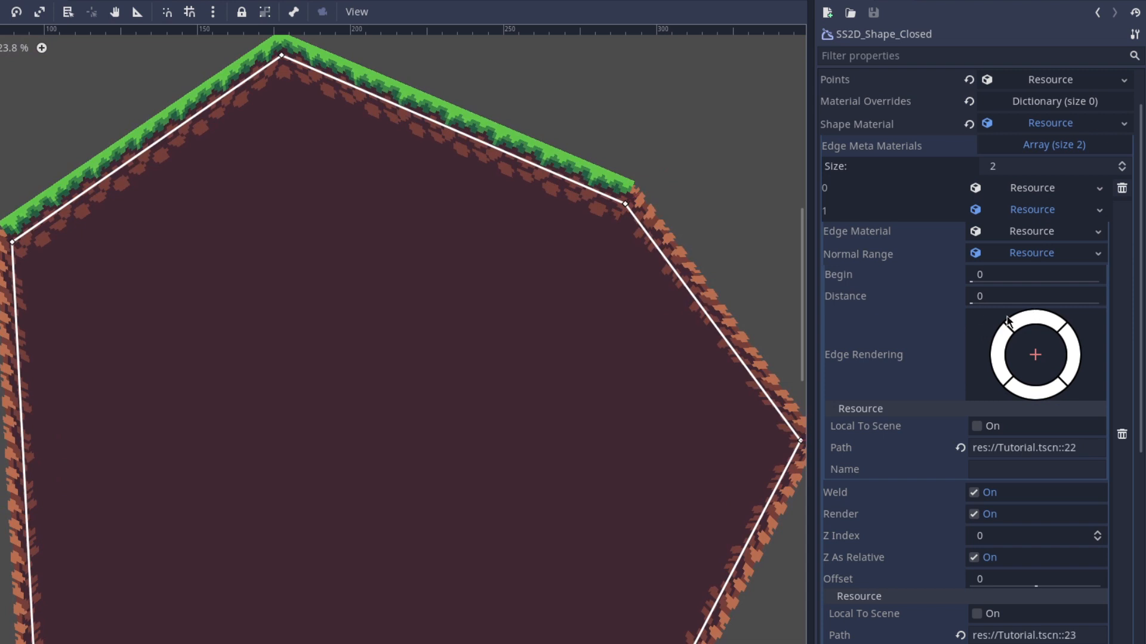
pyautogui.scroll(-2, 883, 263)
pyautogui.scroll(2, 883, 262)
pyautogui.click(989, 273)
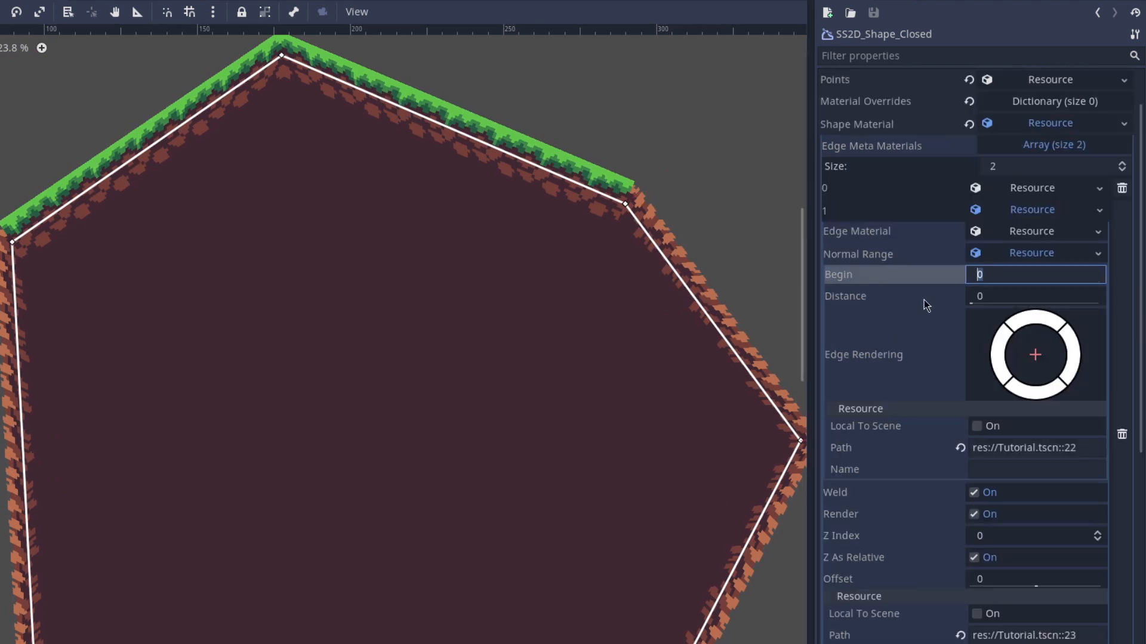
pyautogui.write('135')
pyautogui.press('Return')
# Set the Normal Range Distance of the second edge meta material to 270
pyautogui.moveTo(973, 303); pyautogui.dragTo(1066, 303)
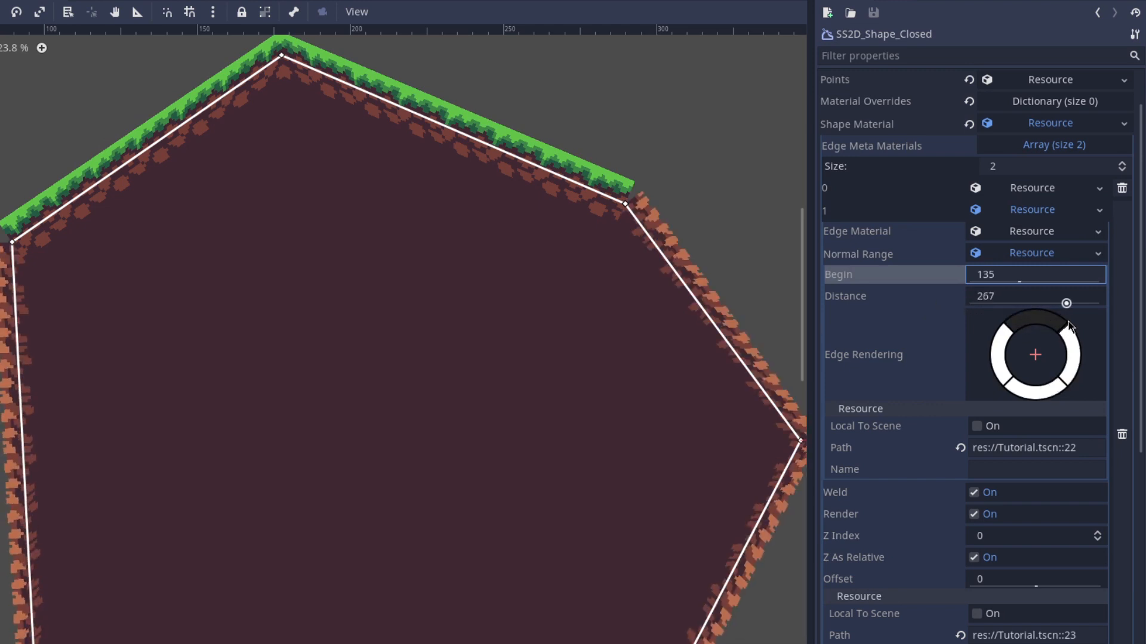
pyautogui.click(1025, 295)
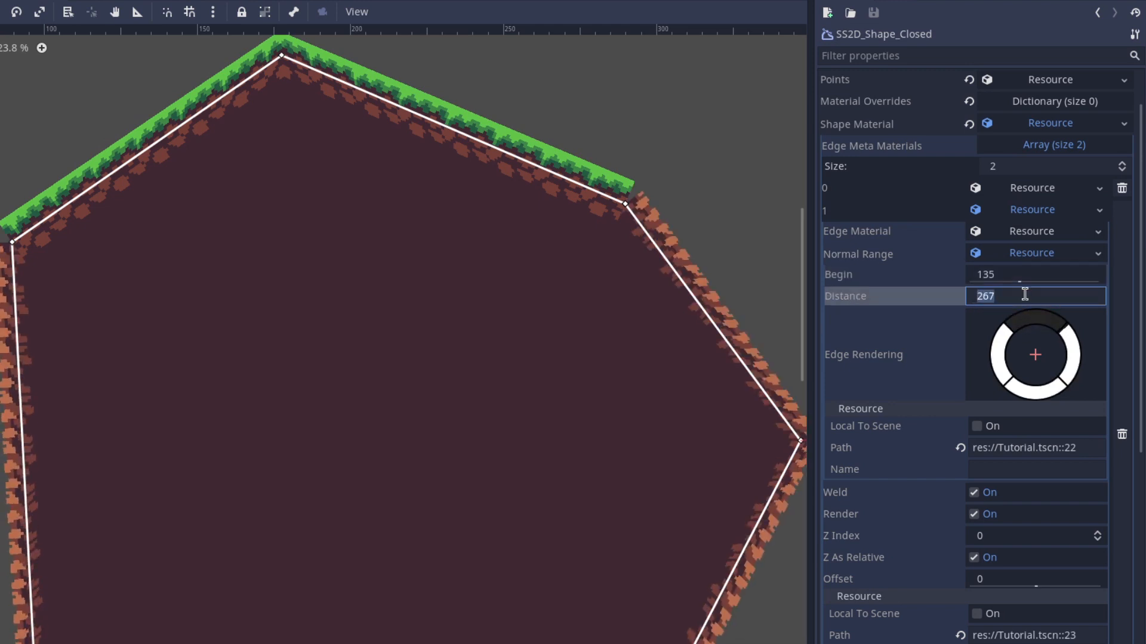
pyautogui.write('1')
pyautogui.press('Return')
# Inspect the corner where the grass and dirt edges meet, and reduce the second edge's Normal Range Distance to its minimum
pyautogui.scroll(-3, 502, 277)
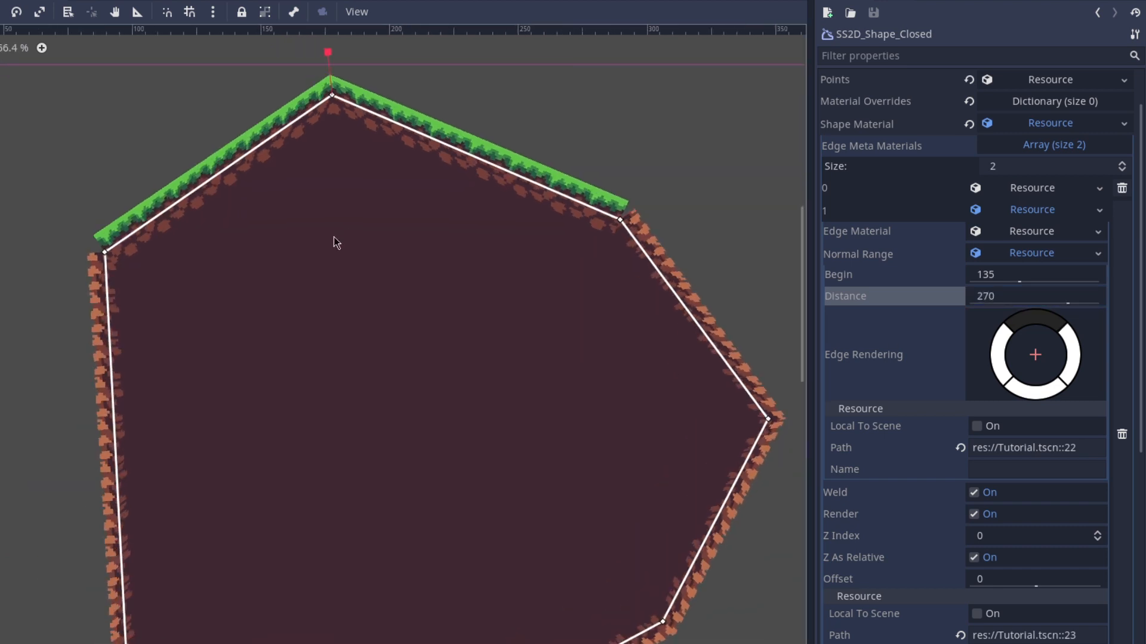
pyautogui.scroll(4, 304, 241)
pyautogui.scroll(-1, 358, 274)
pyautogui.moveTo(403, 297); pyautogui.dragTo(283, 407, button='middle')
pyautogui.scroll(7, 570, 319)
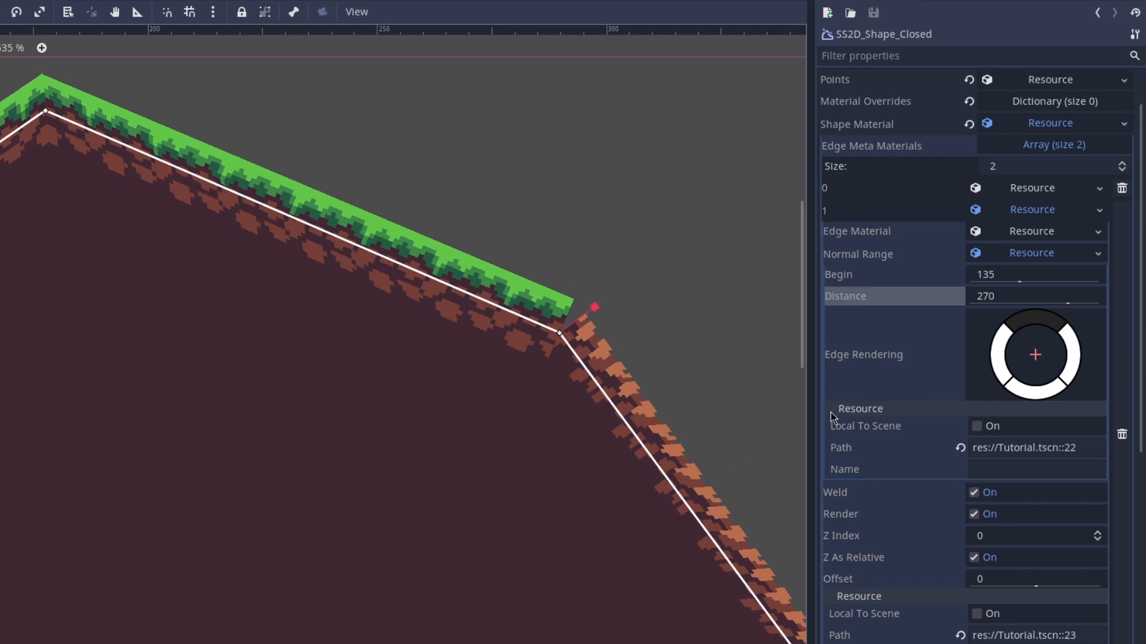
pyautogui.moveTo(1068, 302); pyautogui.dragTo(915, 277)
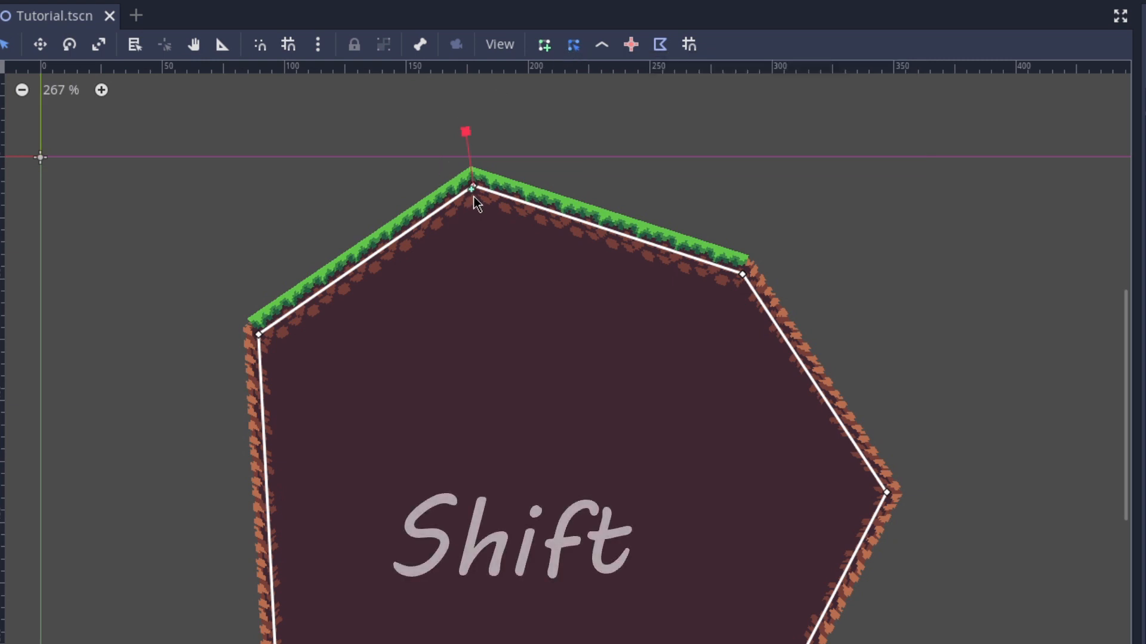
# Curve the edges around the shape's top point with control handles, and remove the handle on its right-hand side
pyautogui.keyDown('shift'); pyautogui.moveTo(473, 186); pyautogui.dragTo(319, 213); pyautogui.keyUp('shift')
pyautogui.scroll(2, 484, 147)
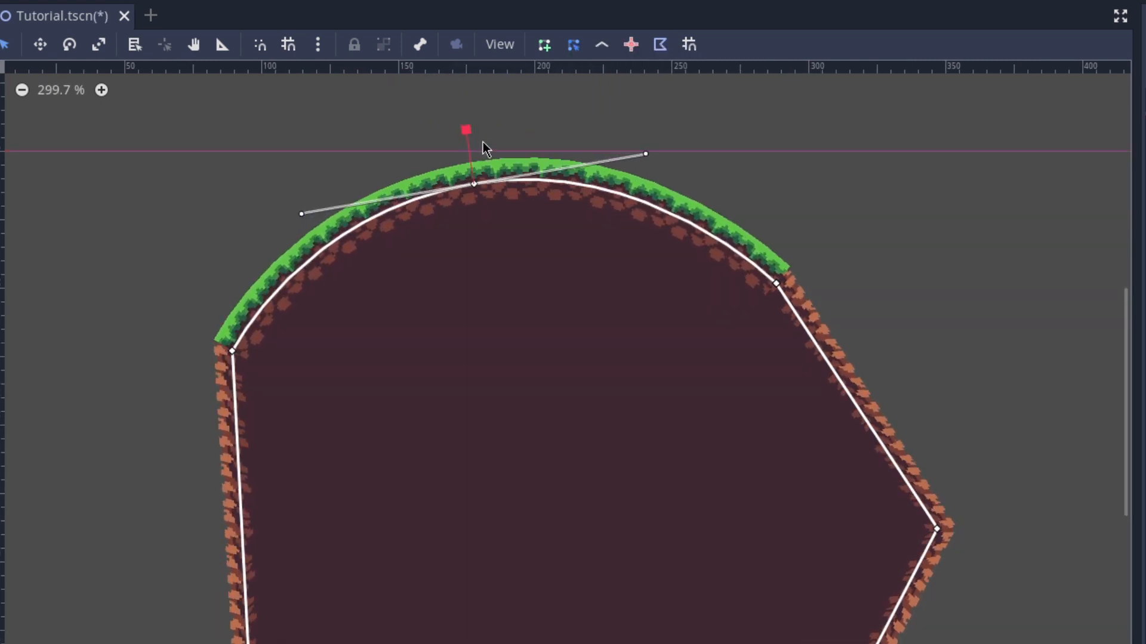
pyautogui.scroll(1, 484, 146)
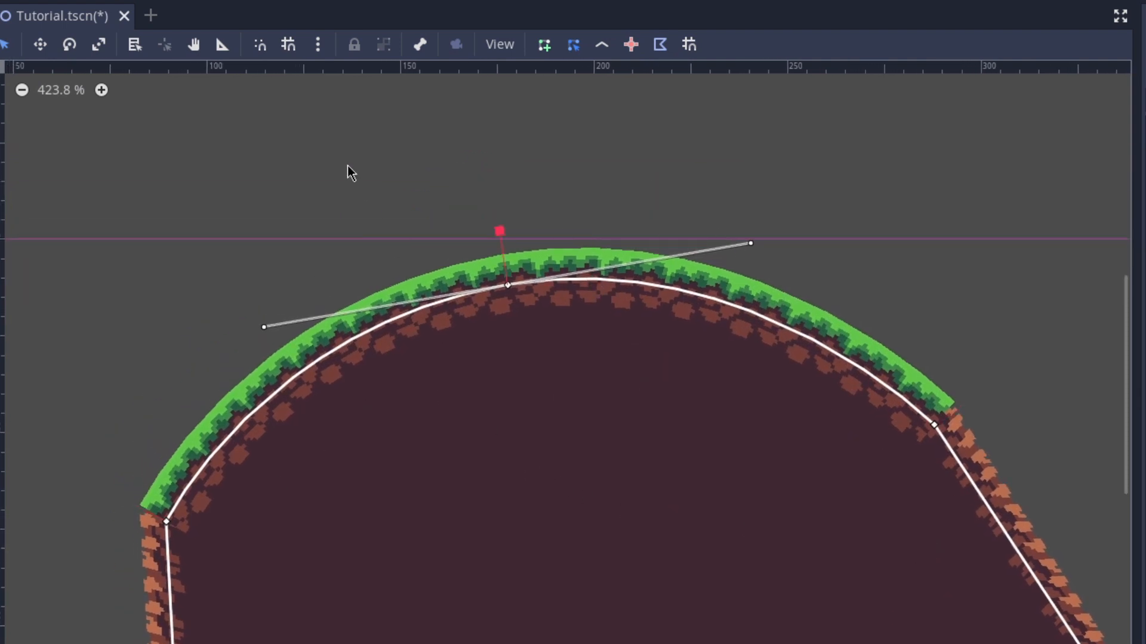
pyautogui.rightClick(751, 243)
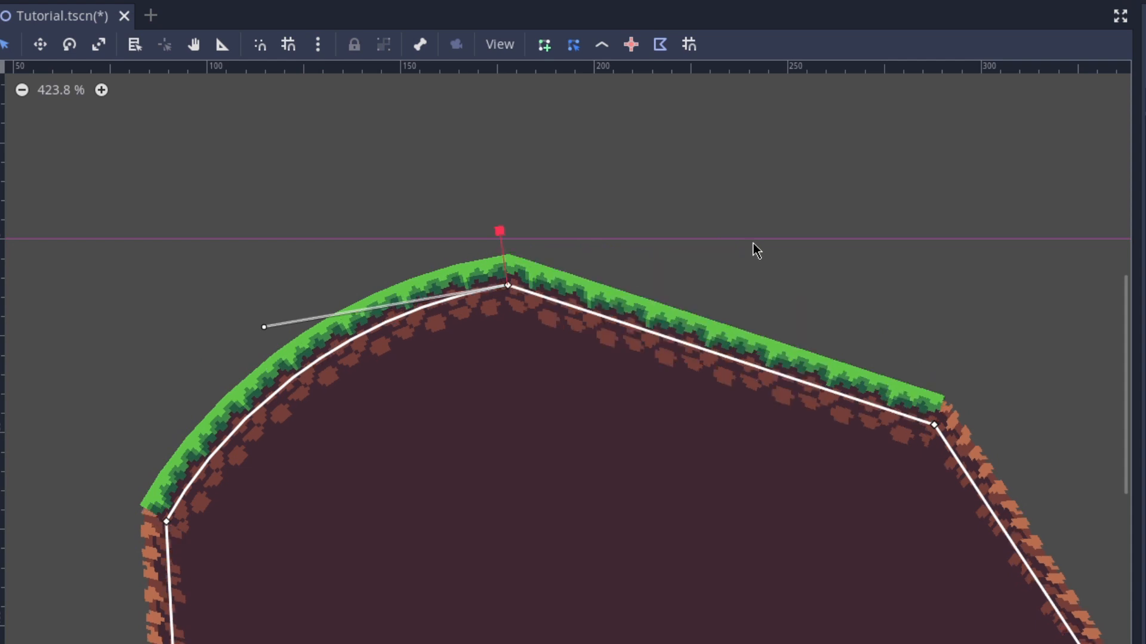
# Remove the remaining control handle from the shape's top point, pull out a new symmetric pair, and adjust the right-hand handle
pyautogui.rightClick(263, 327)
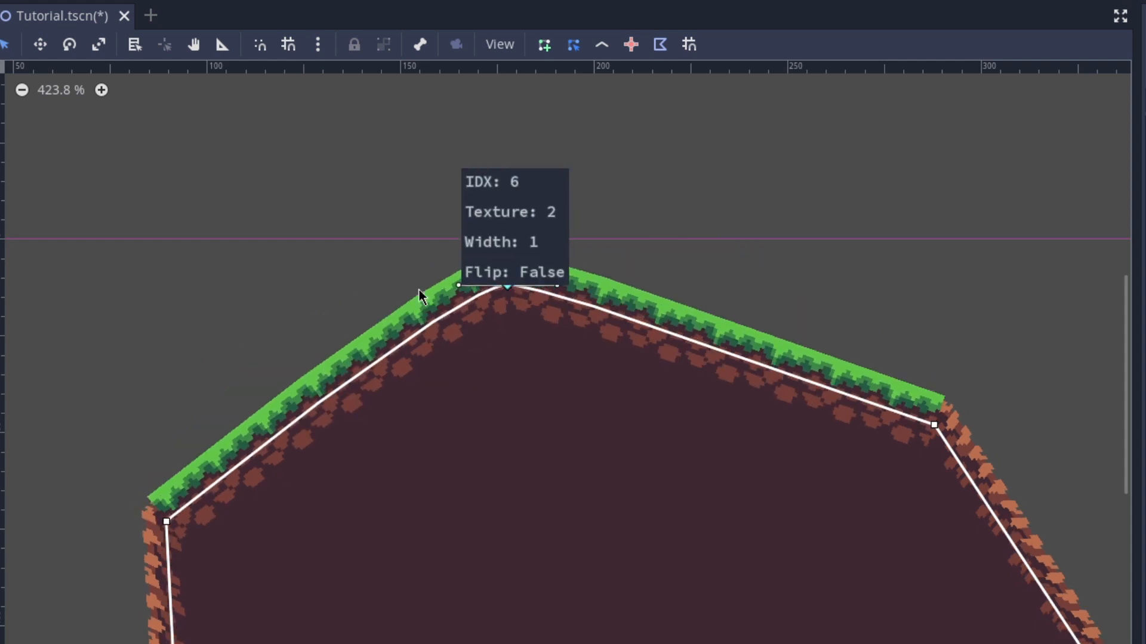
pyautogui.keyDown('shift'); pyautogui.moveTo(418, 290); pyautogui.dragTo(274, 254); pyautogui.keyUp('shift')
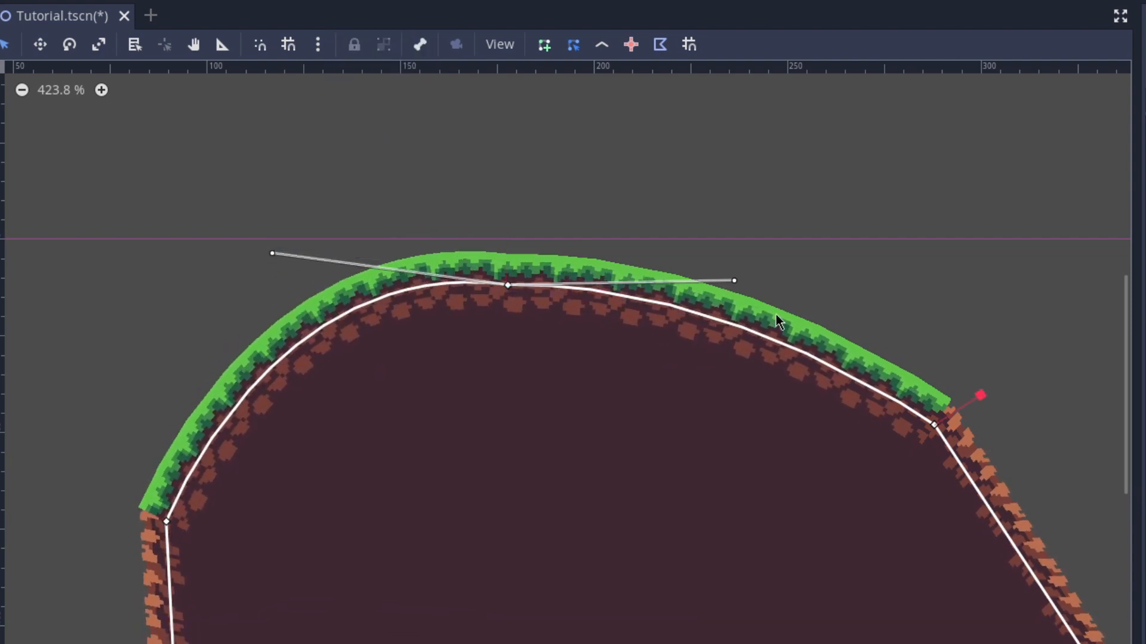
pyautogui.moveTo(734, 281); pyautogui.dragTo(724, 154)
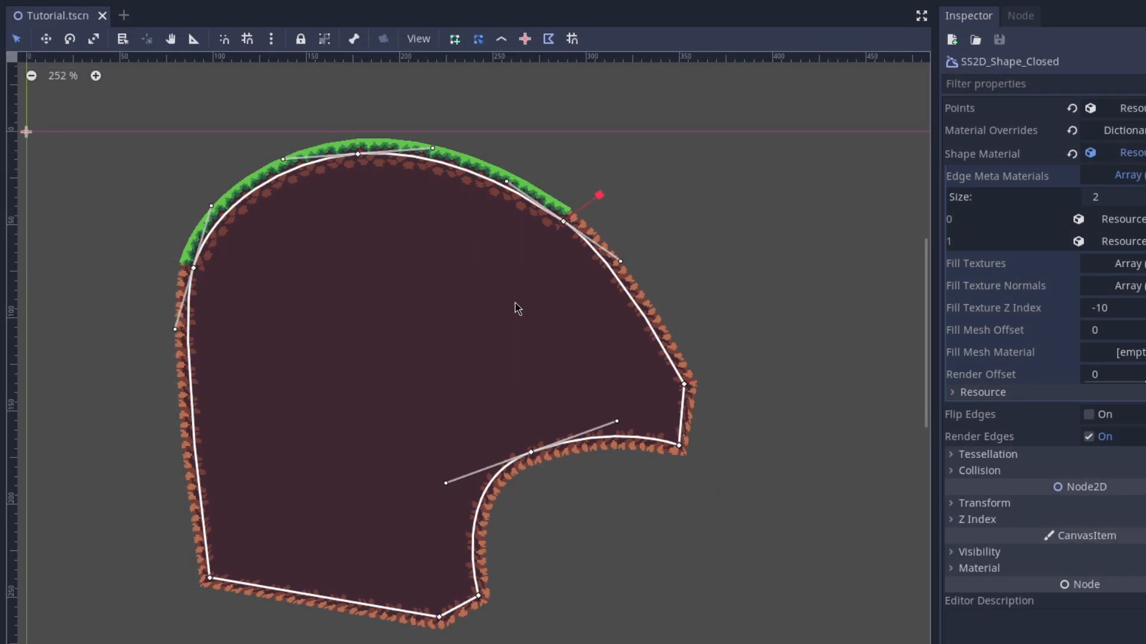
# Create a second closed shape with four roughly rectangular points in the empty space to the right of the terrain, and return to point editing
pyautogui.moveTo(807, 302); pyautogui.dragTo(685, 289, button='middle')
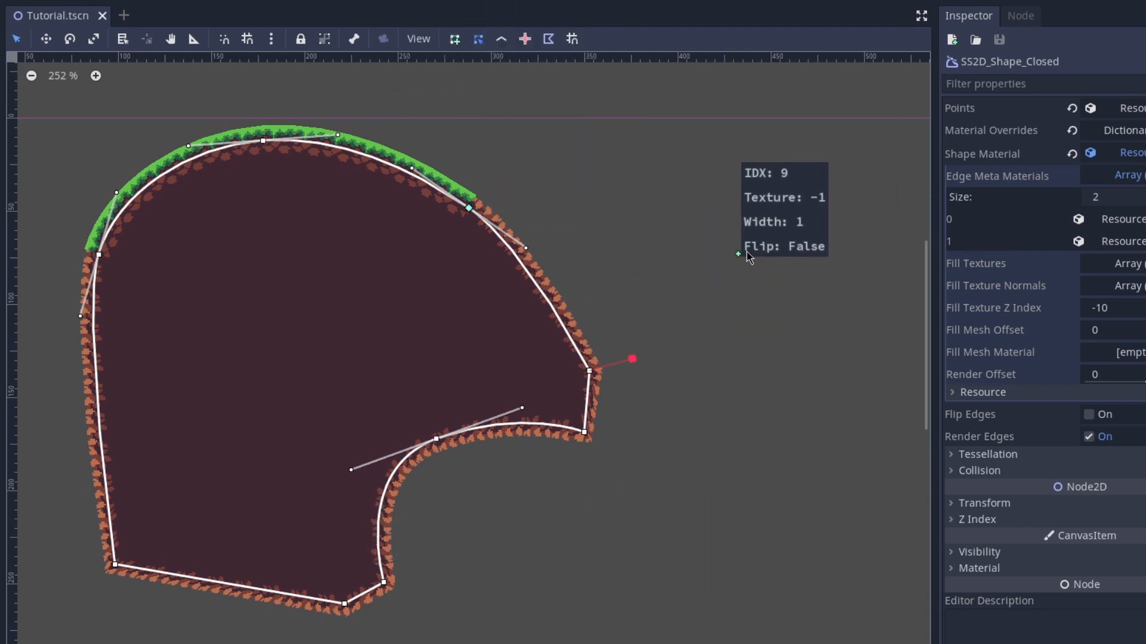
pyautogui.keyDown('alt'); pyautogui.keyDown('shift'); pyautogui.click(729, 218); pyautogui.keyUp('shift'); pyautogui.keyUp('alt')
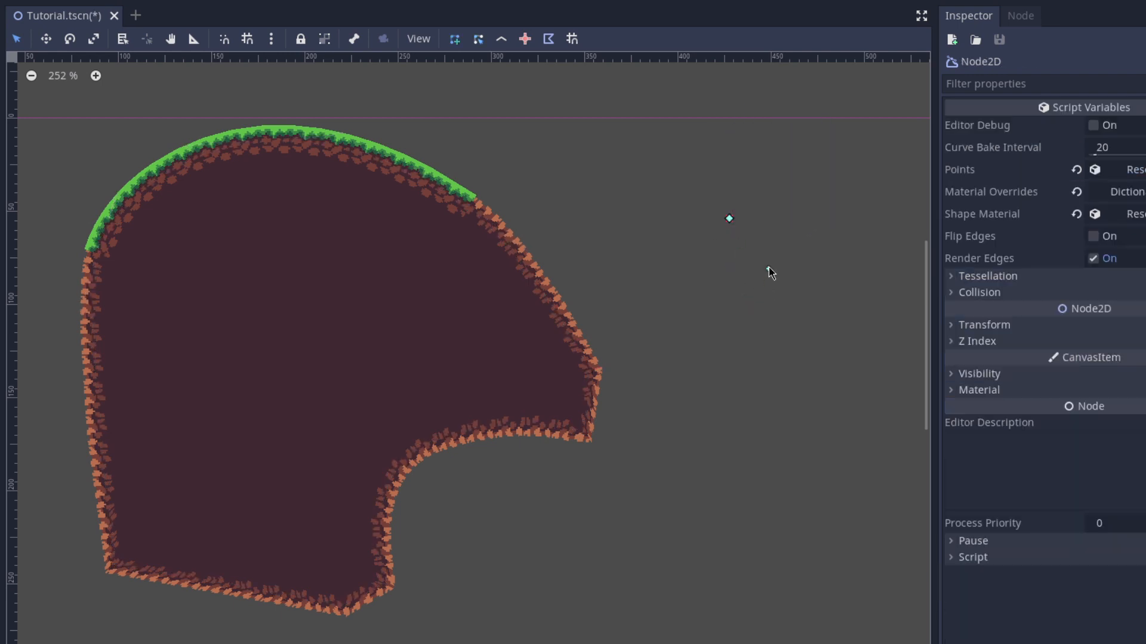
pyautogui.click(871, 219)
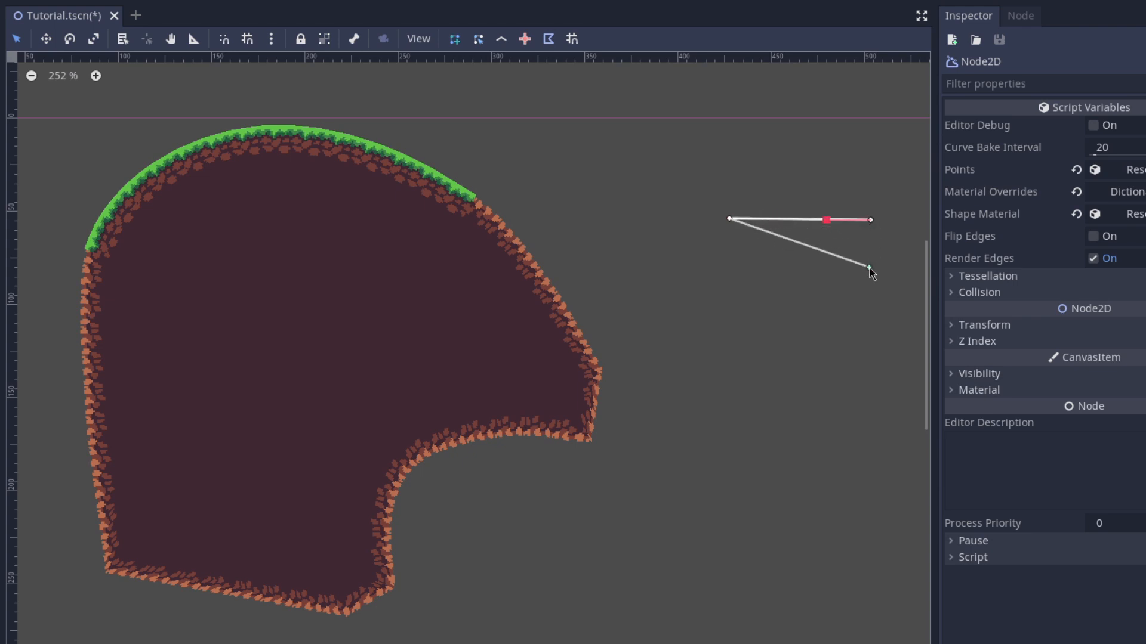
pyautogui.click(867, 354)
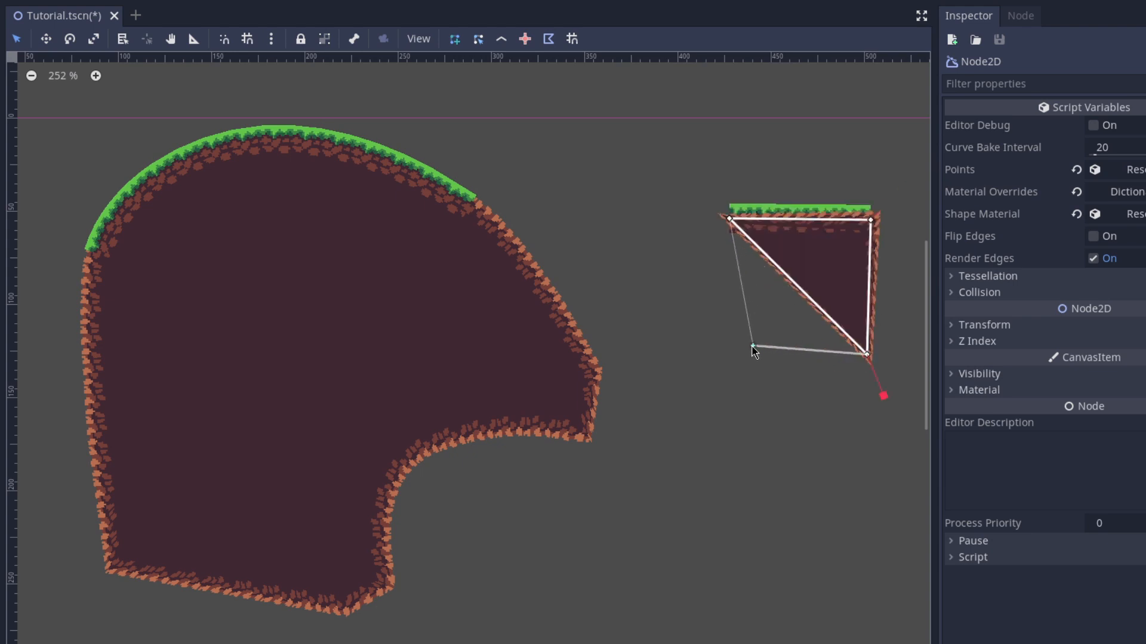
pyautogui.click(713, 363)
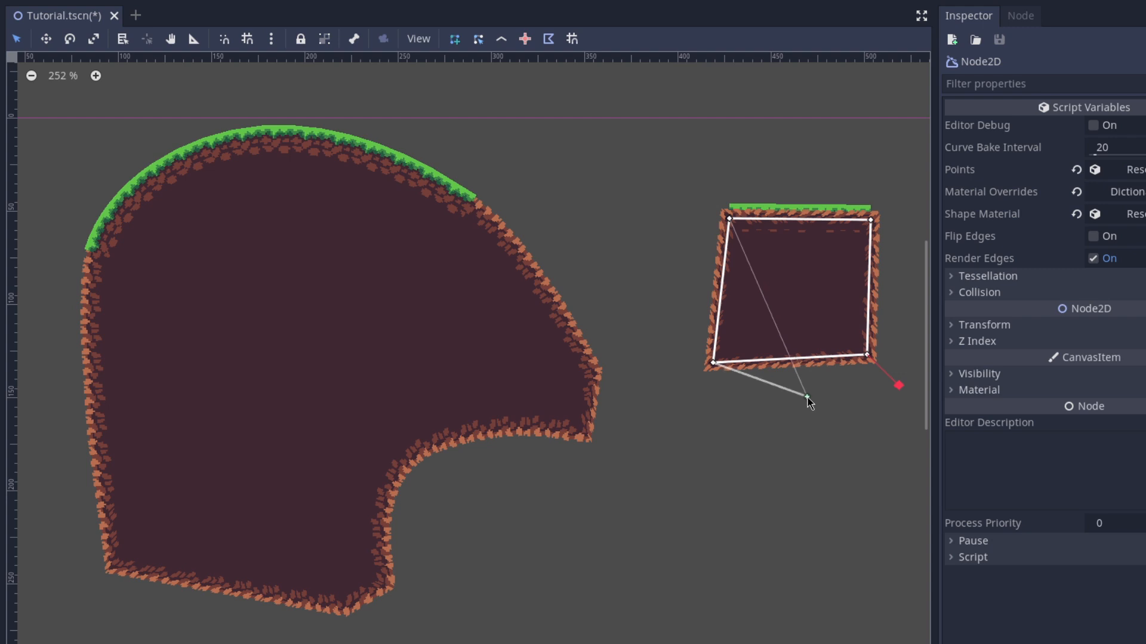
pyautogui.click(481, 38)
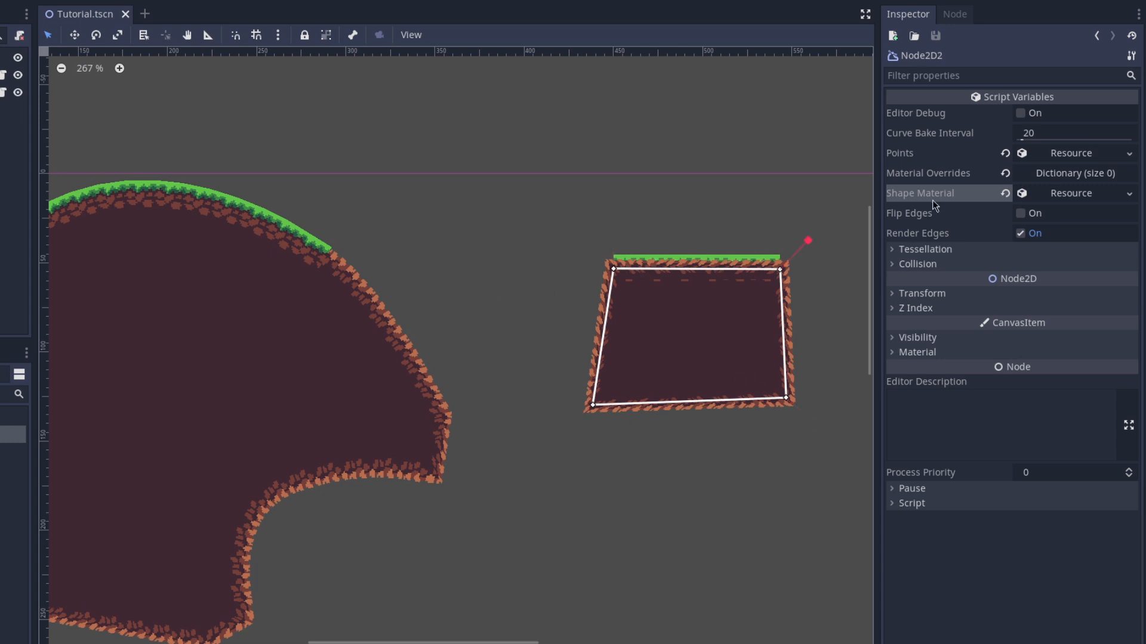
# Set the Z Index of the first edge meta material in the new shape's Shape Material to 32
pyautogui.click(1078, 193)
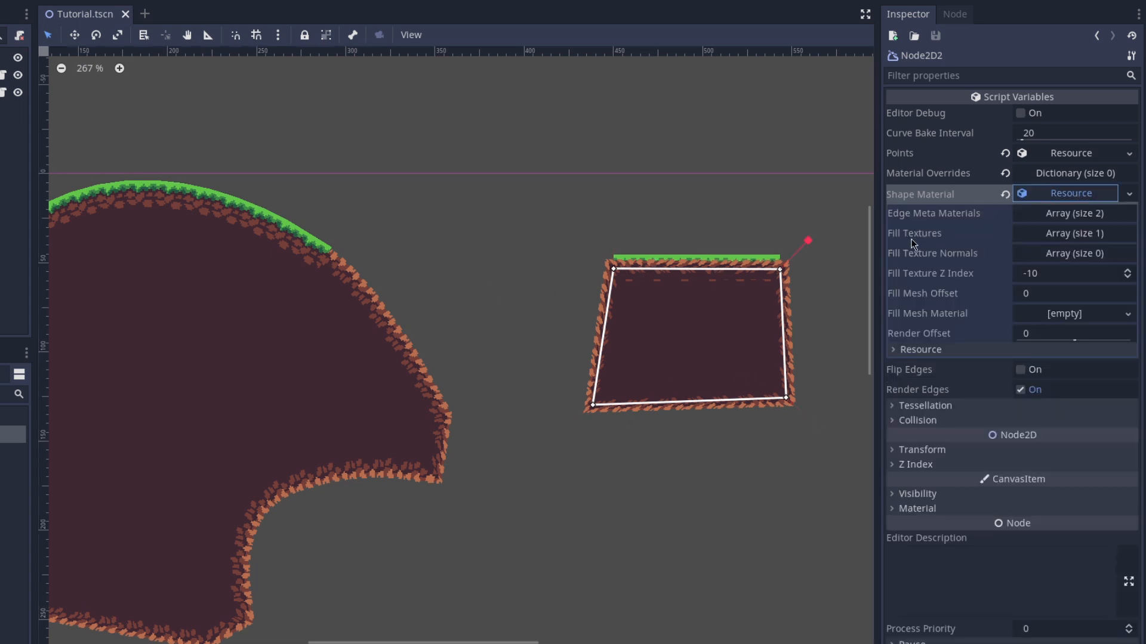
pyautogui.click(1022, 214)
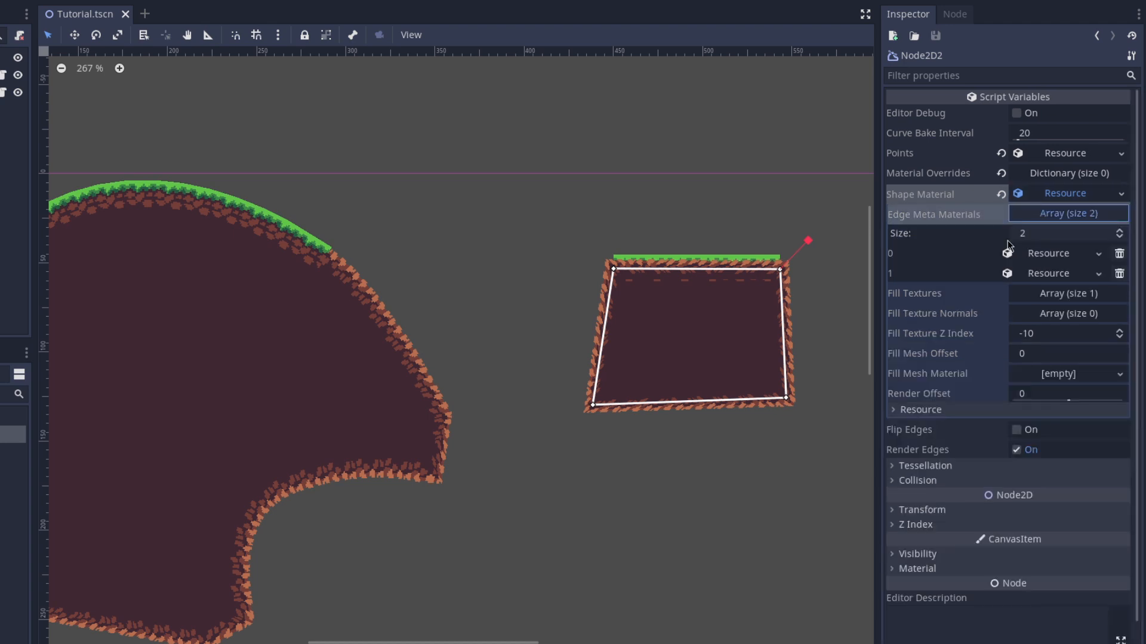
pyautogui.click(1050, 255)
pyautogui.scroll(-3, 921, 335)
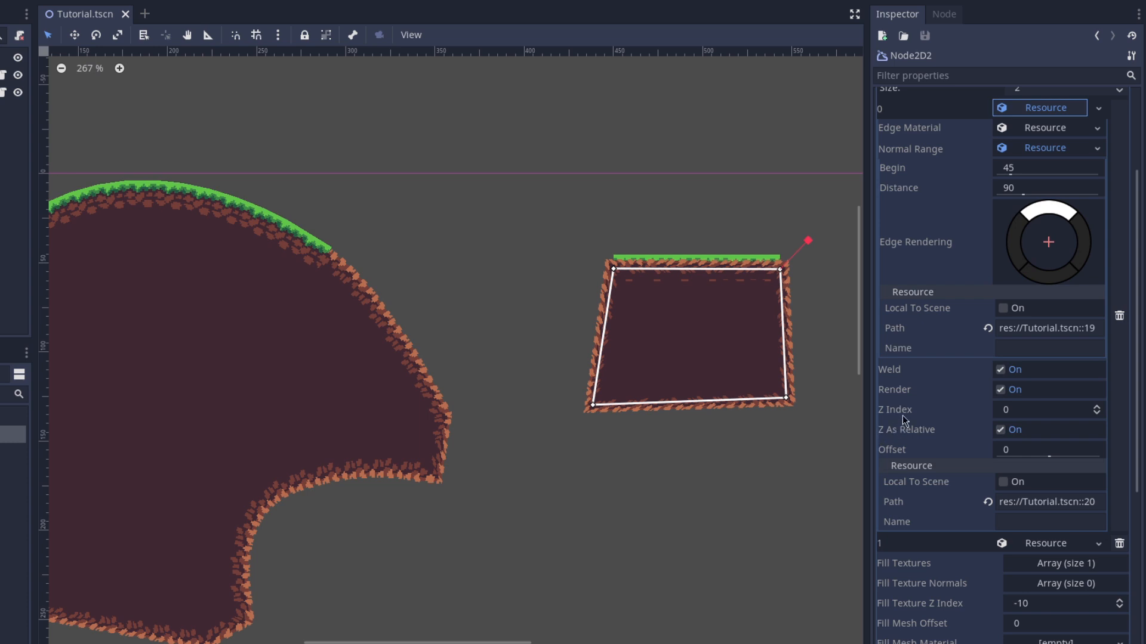
pyautogui.click(1027, 412)
pyautogui.write('21')
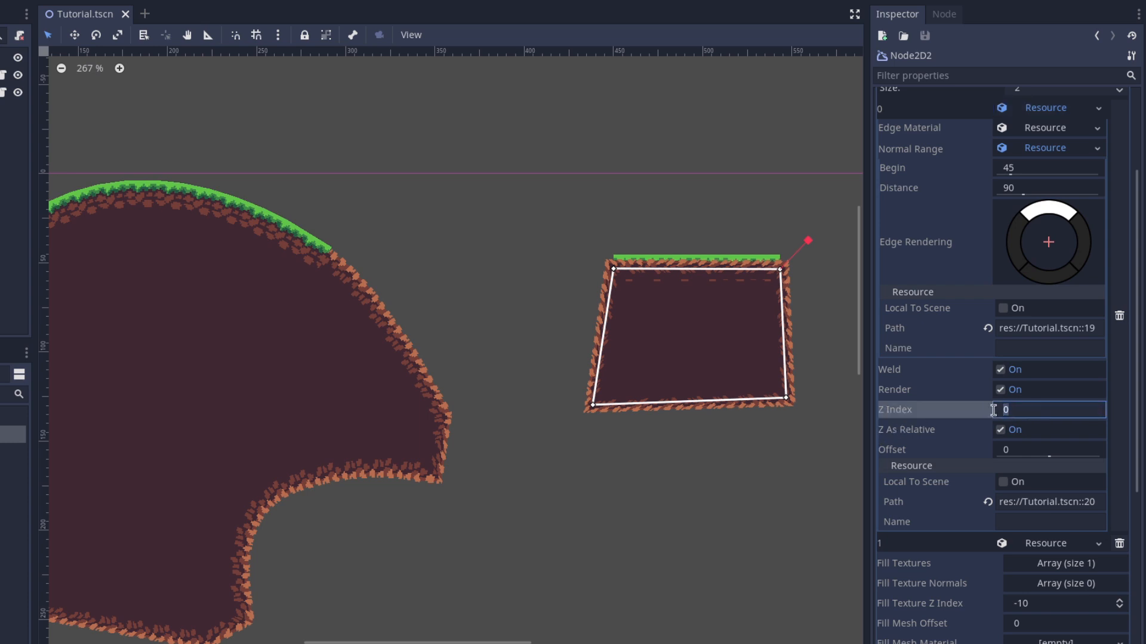
pyautogui.press('Return')
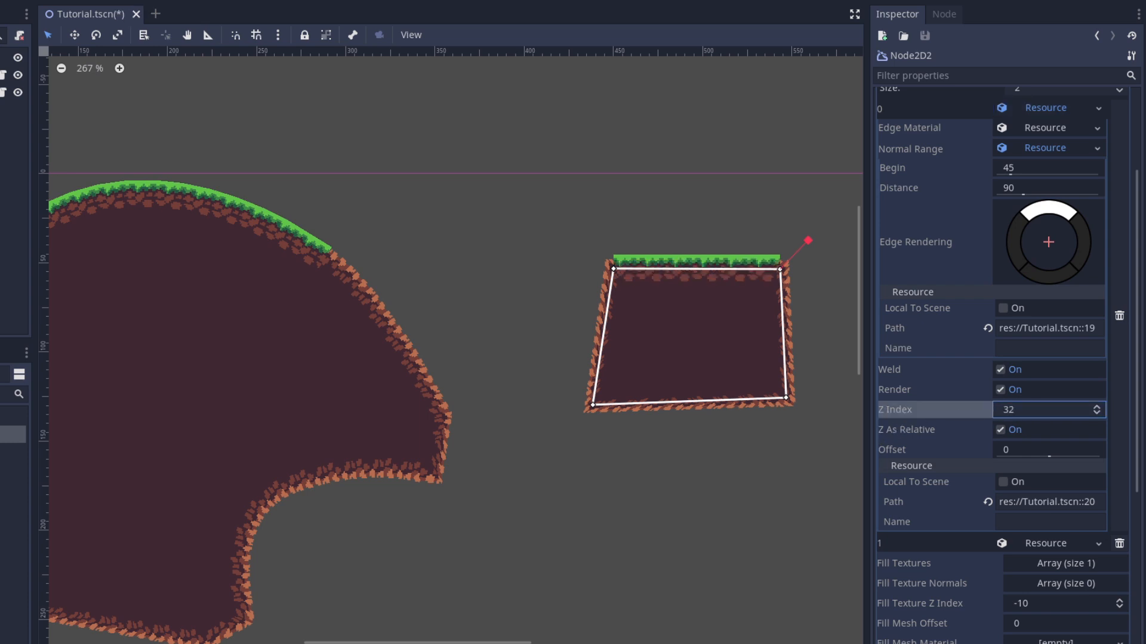
pyautogui.scroll(2, 657, 316)
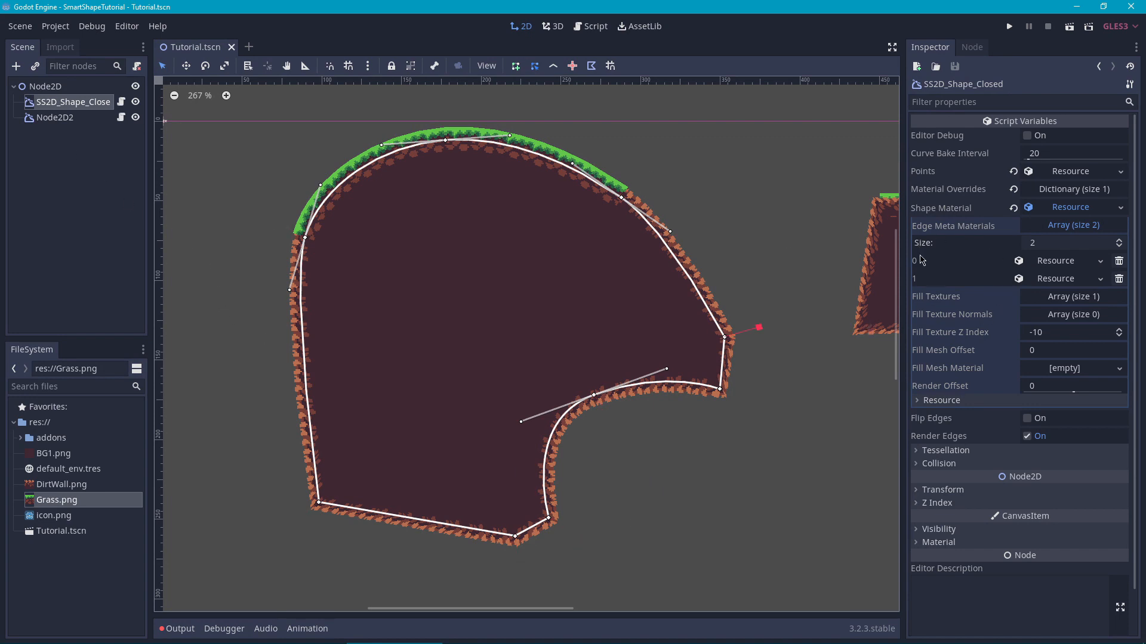
# Save the first edge meta material of SS2D_Shape_Closed as Grass.tres in a new project folder named Materials
pyautogui.click(1098, 261)
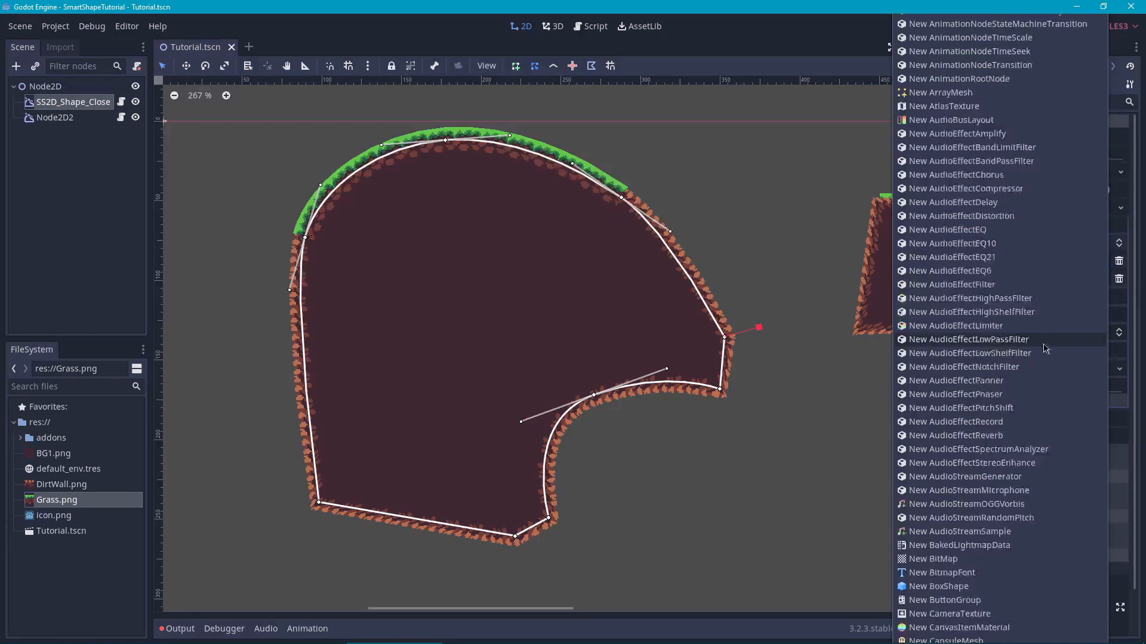
pyautogui.scroll(-20, 1045, 352)
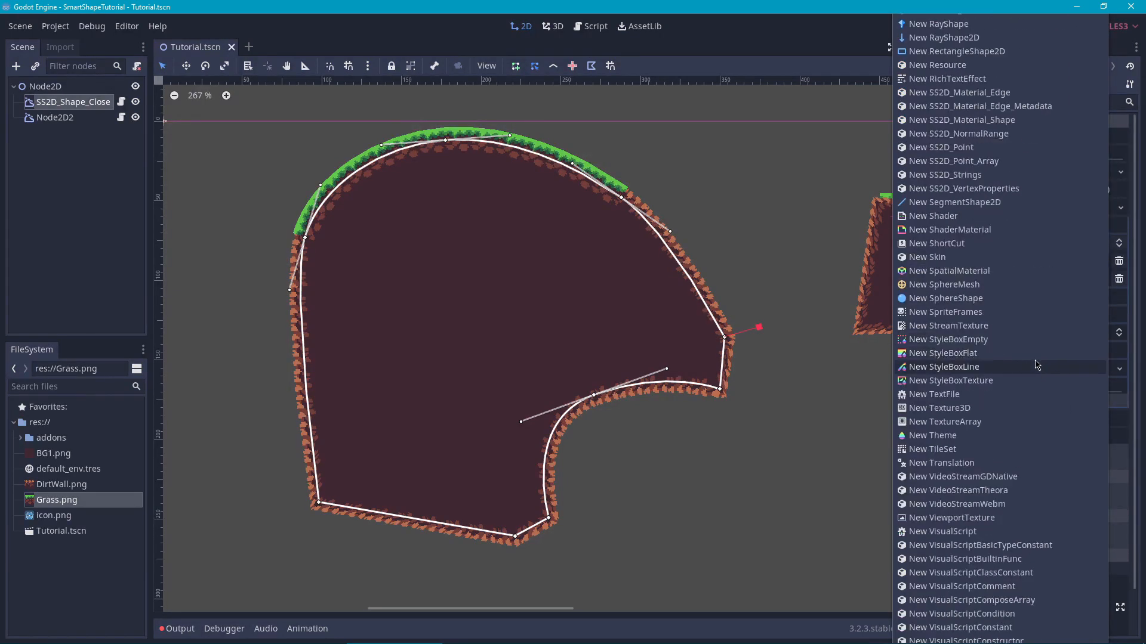
pyautogui.scroll(-5, 1022, 358)
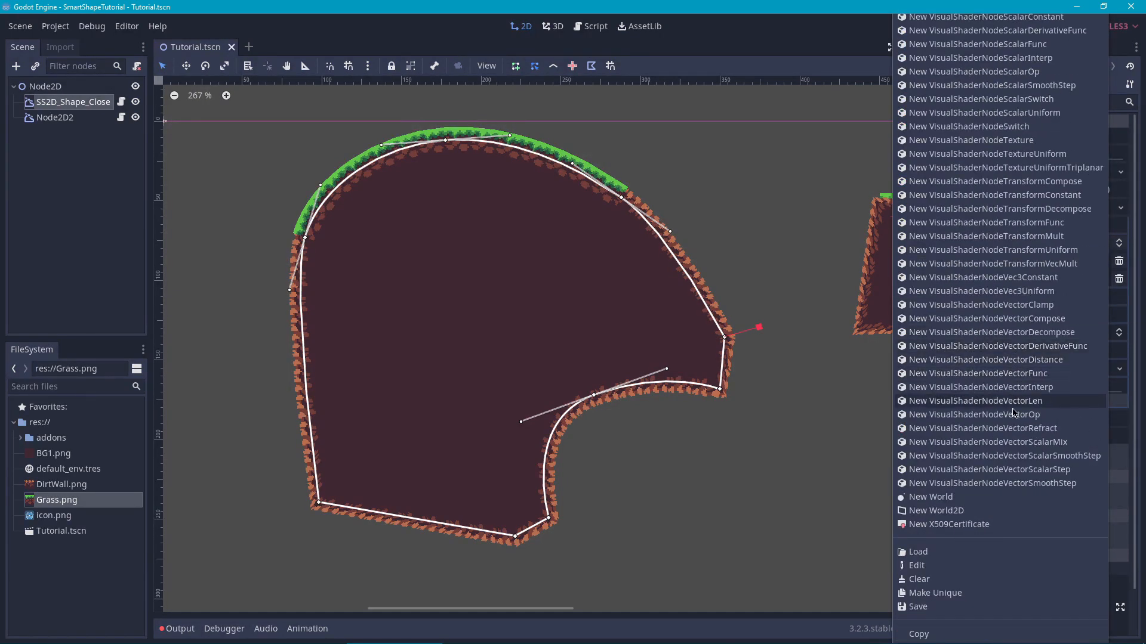
pyautogui.click(950, 607)
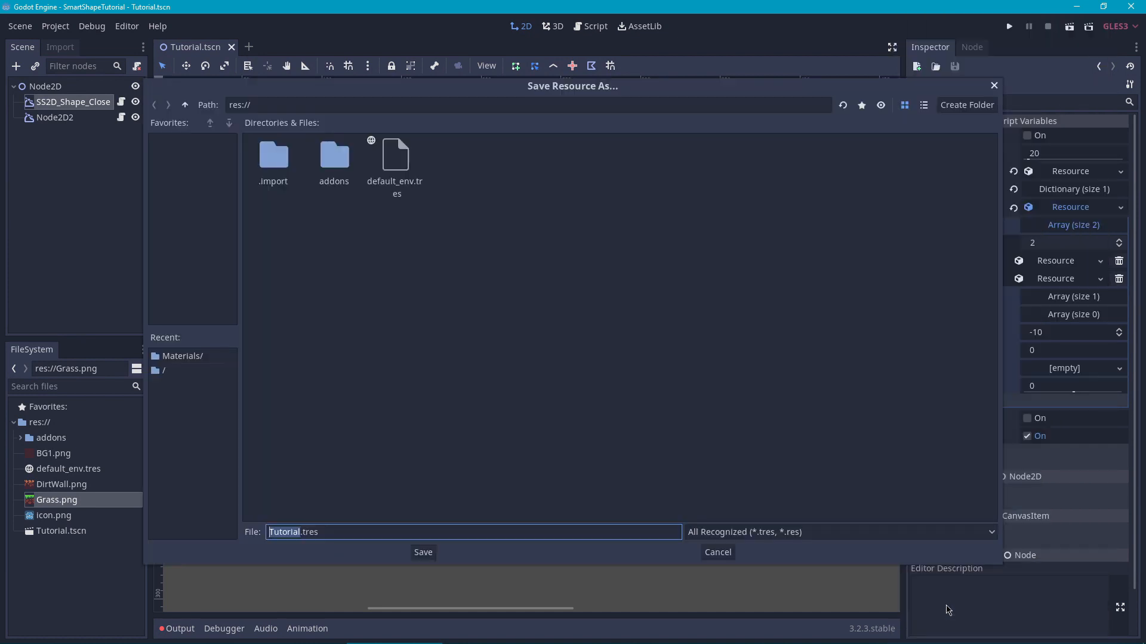
pyautogui.rightClick(418, 243)
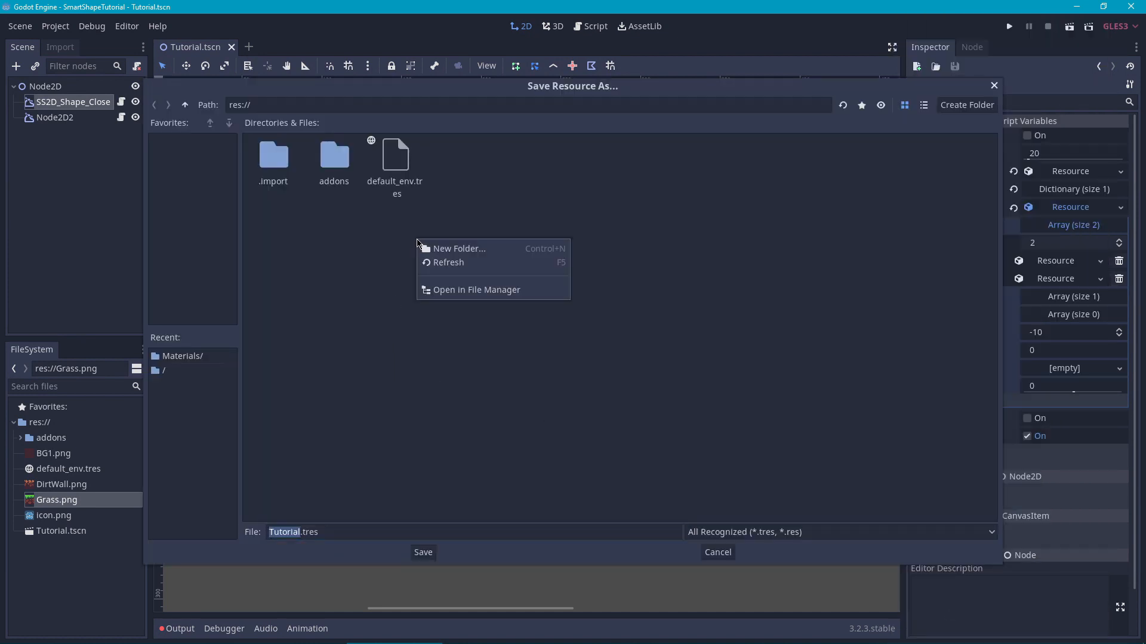
pyautogui.click(470, 250)
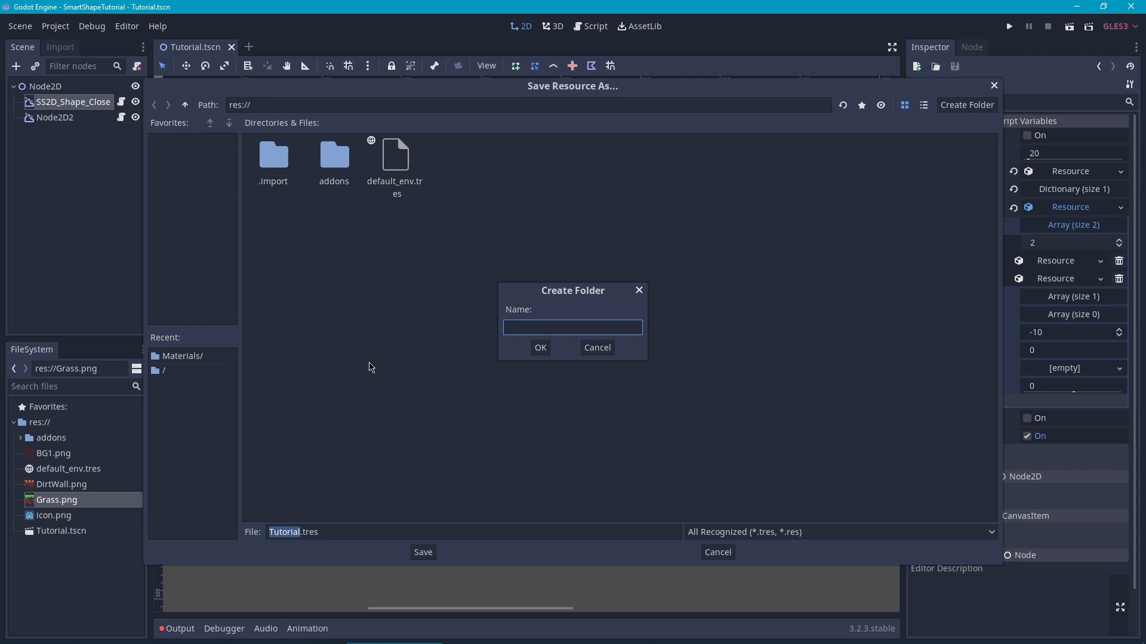
pyautogui.write('Materials')
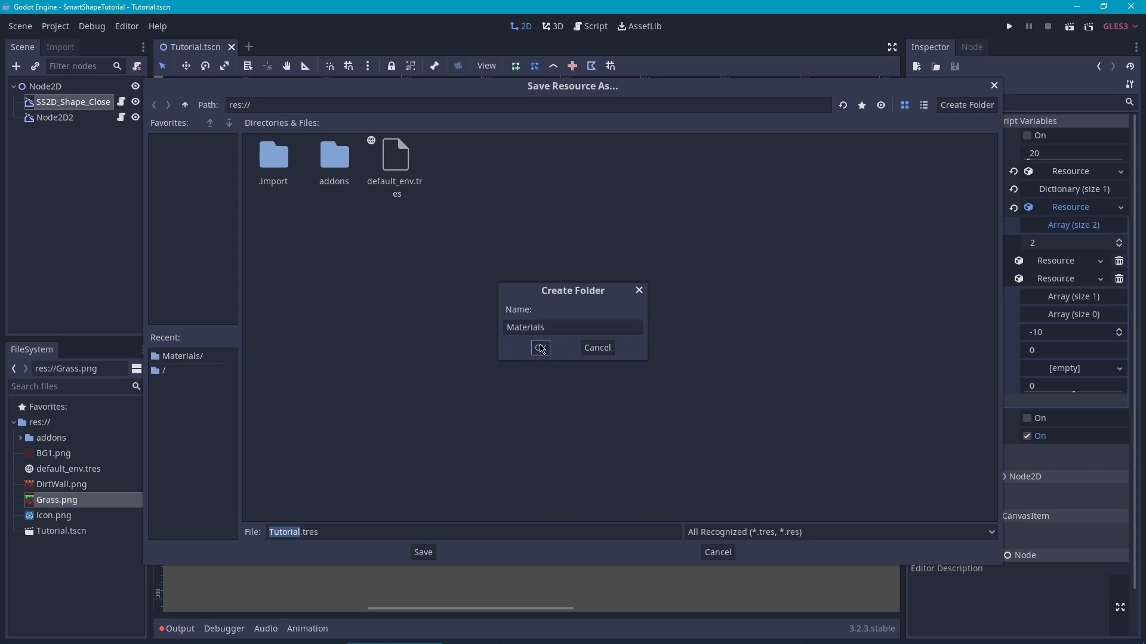
pyautogui.click(540, 348)
pyautogui.write('Grass')
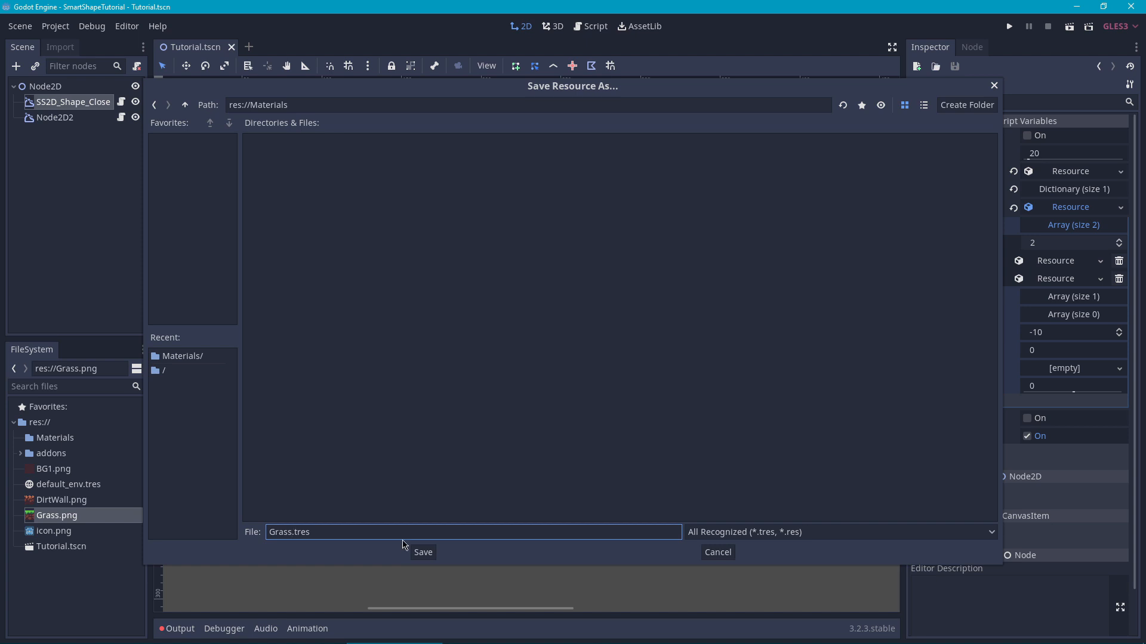
pyautogui.click(424, 552)
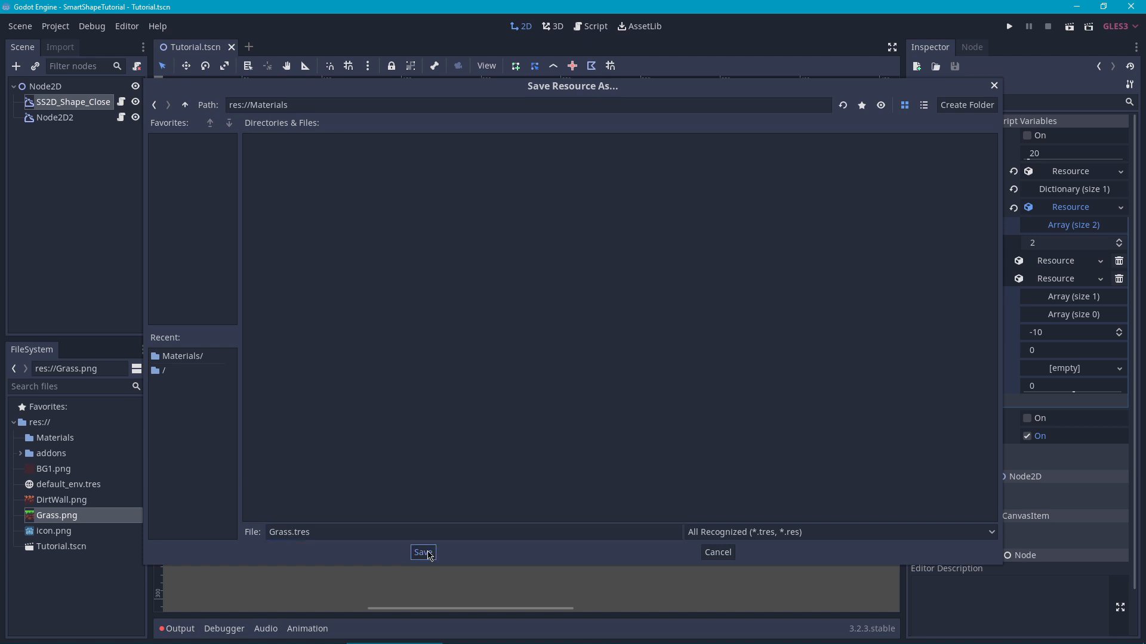
pyautogui.doubleClick(70, 437)
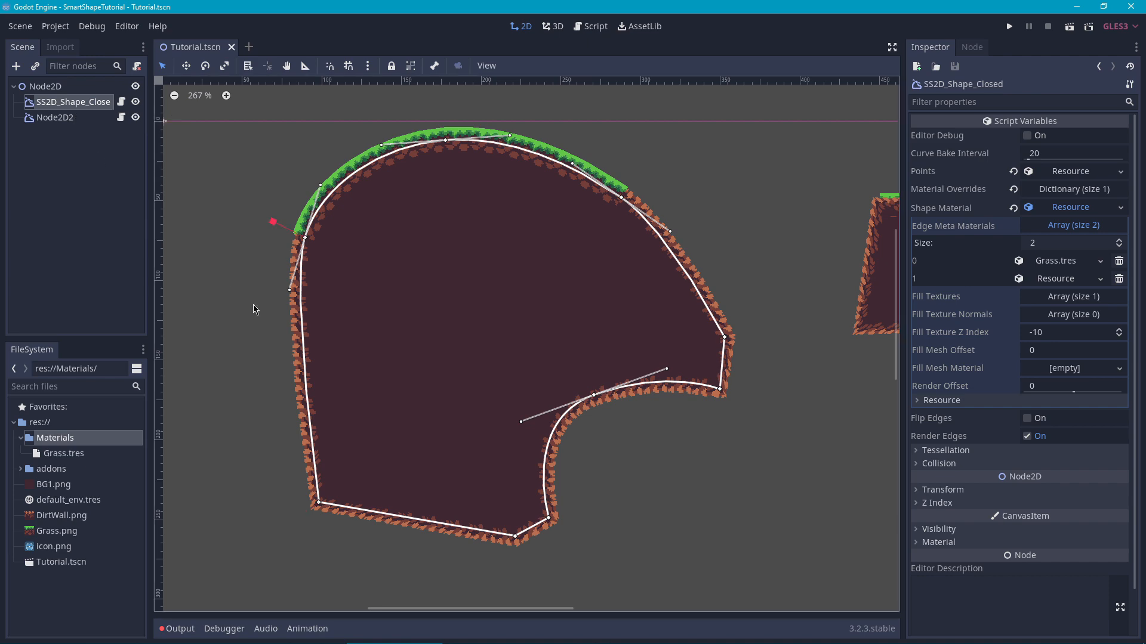
# Save the second edge meta material of the closed shape as Dirt.tres in the Materials folder
pyautogui.click(1100, 279)
pyautogui.scroll(-15, 1070, 357)
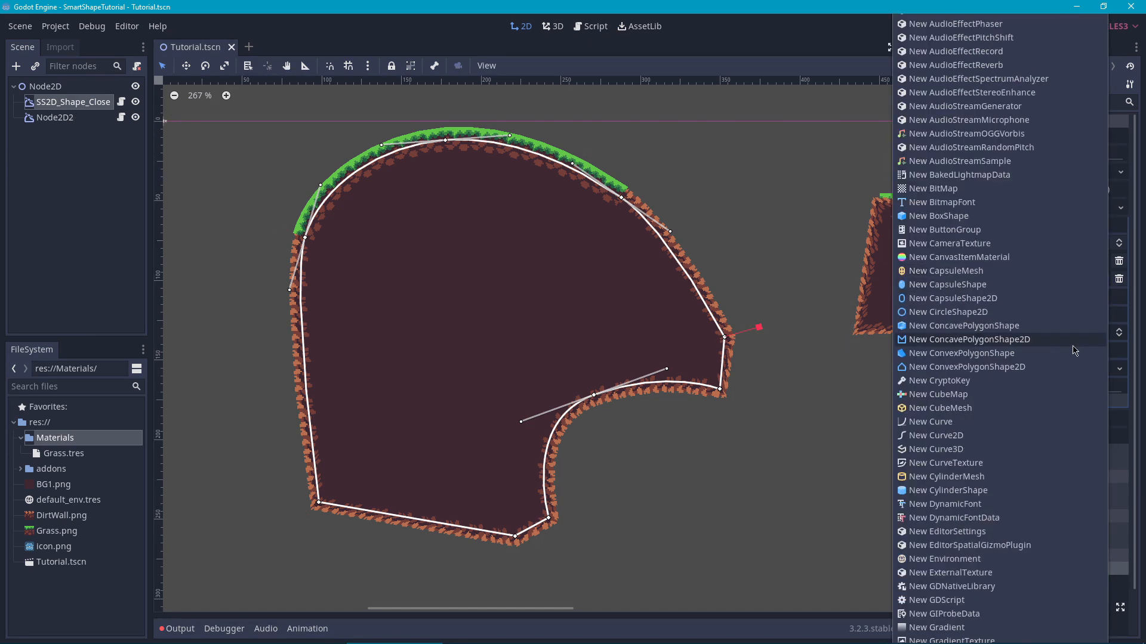
pyautogui.scroll(-10, 1070, 357)
pyautogui.click(996, 609)
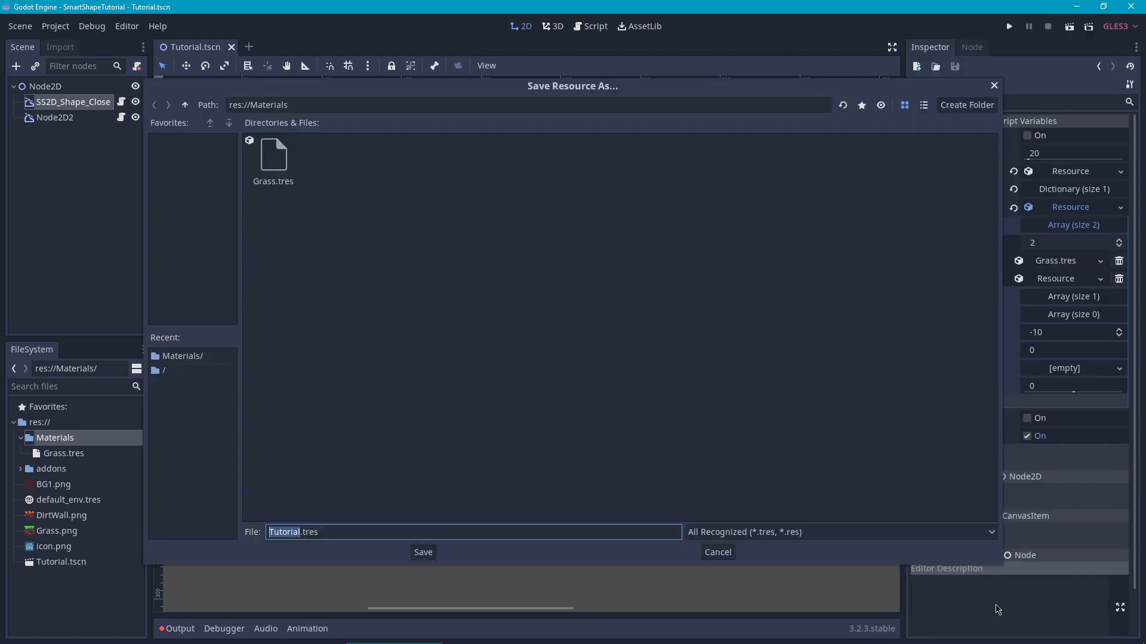
pyautogui.write('Dirt')
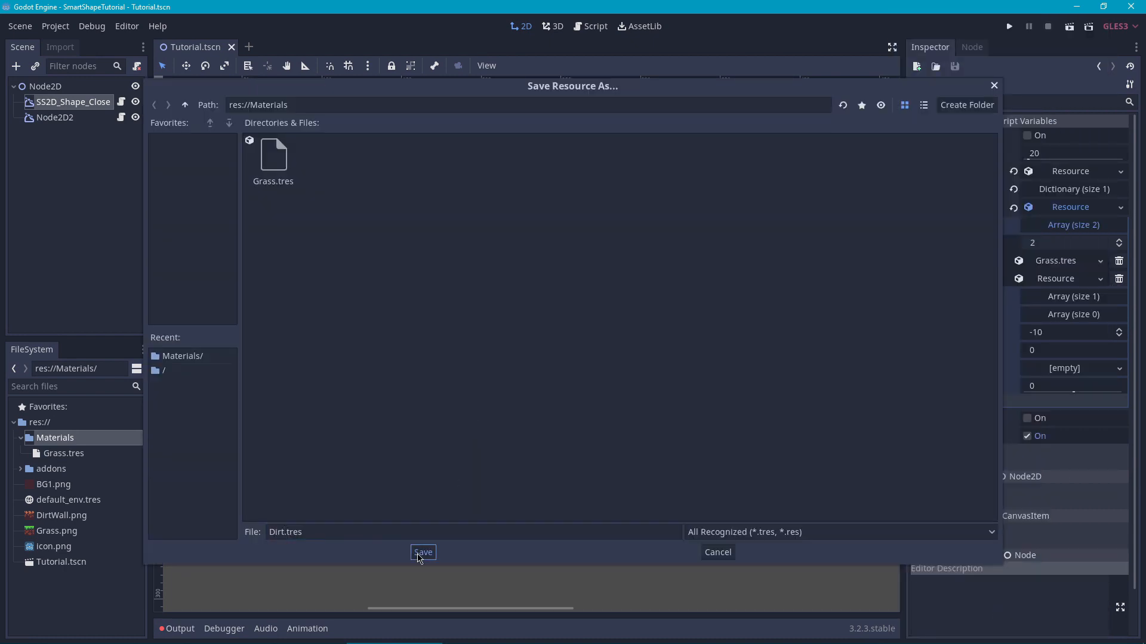
pyautogui.click(423, 552)
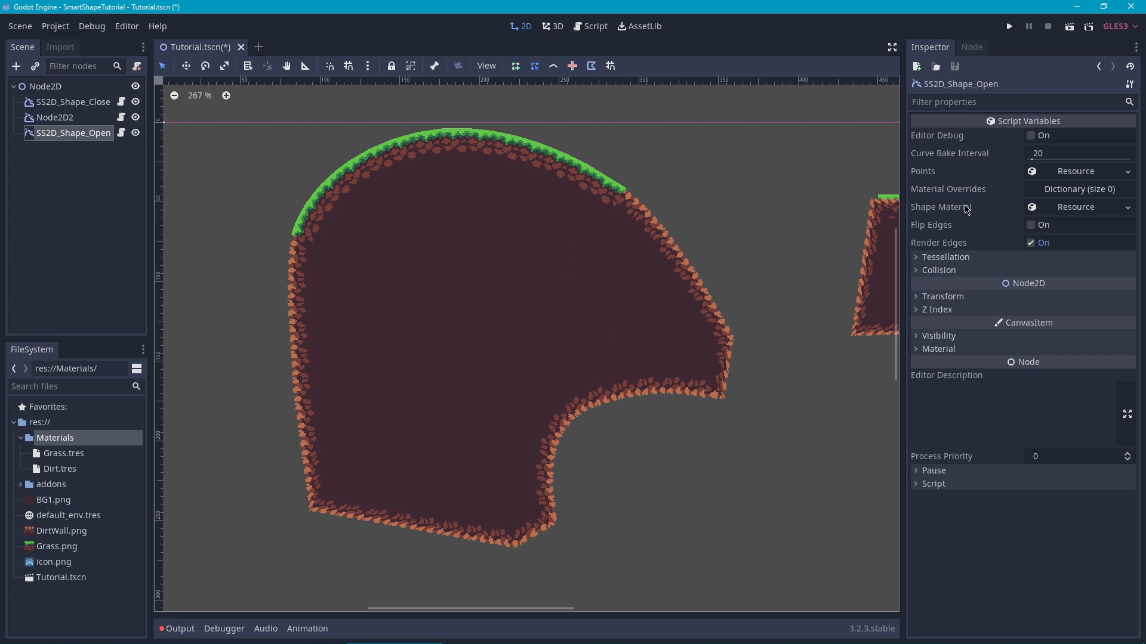
# Resize the open shape's Edge Meta Materials array to 2 and assign Grass.tres to element 0 and Dirt.tres to element 1
pyautogui.click(967, 208)
pyautogui.click(1043, 209)
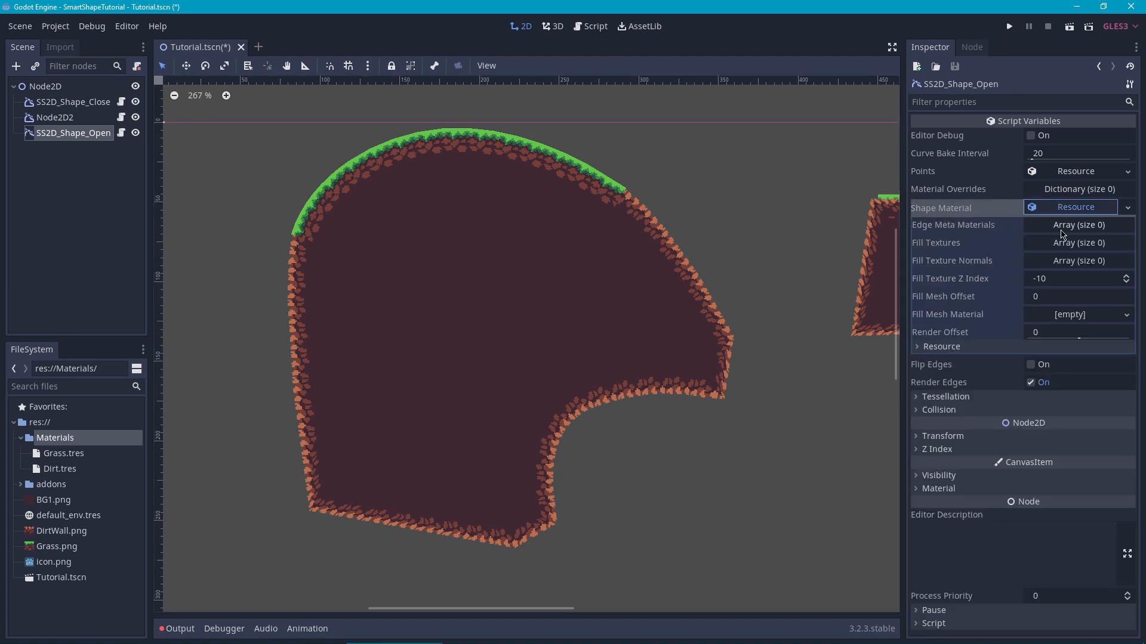
pyautogui.click(1063, 226)
pyautogui.click(1119, 242)
pyautogui.click(1118, 242)
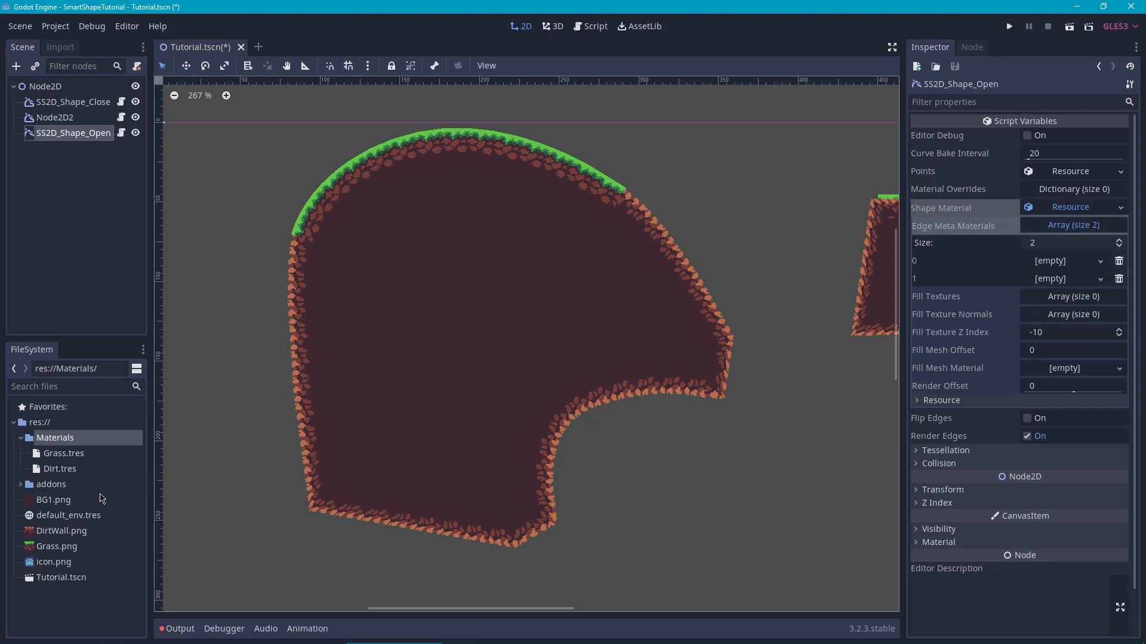
pyautogui.moveTo(62, 454); pyautogui.dragTo(1039, 267)
pyautogui.moveTo(86, 470); pyautogui.dragTo(1026, 287)
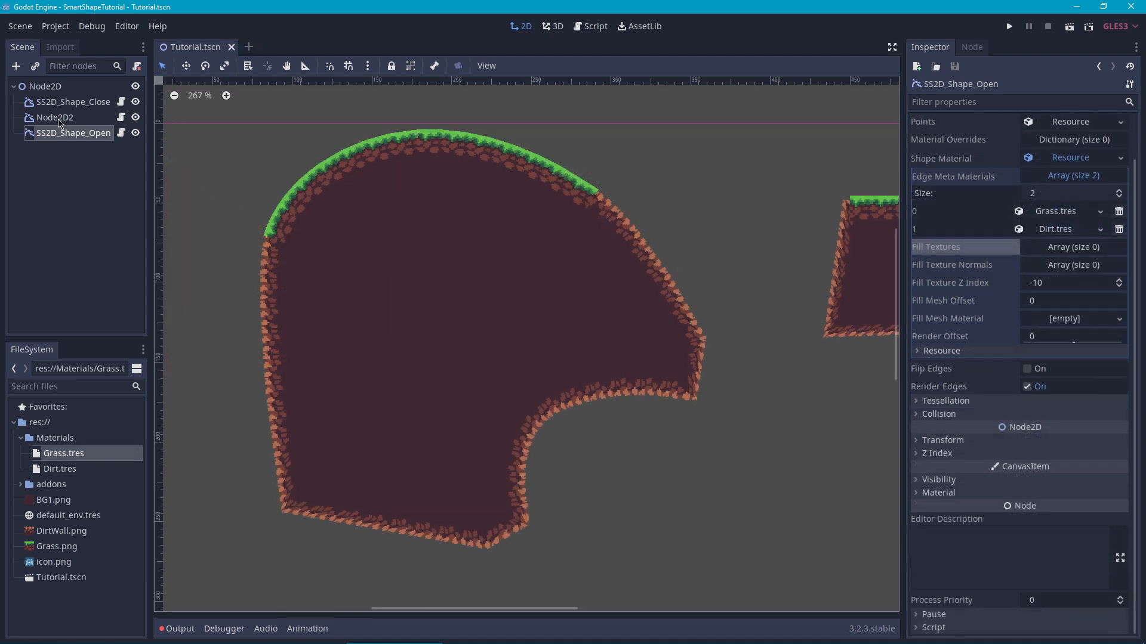
# Draw SS2D_Shape_Open as a five-point zigzag line in the empty area below the large closed shape
pyautogui.click(59, 120)
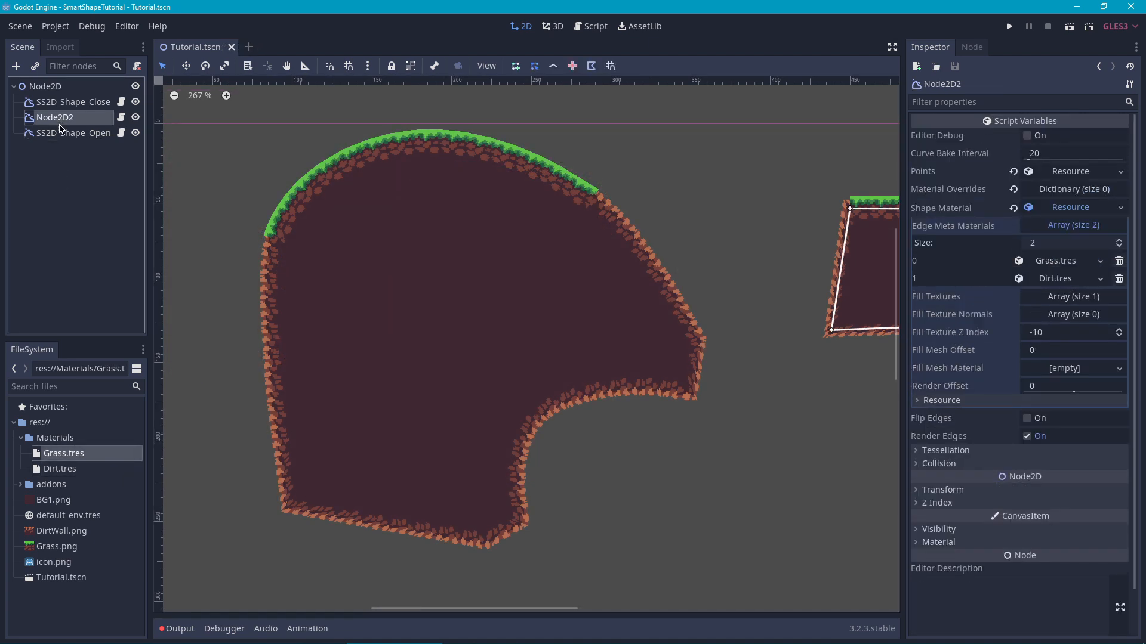
pyautogui.click(62, 132)
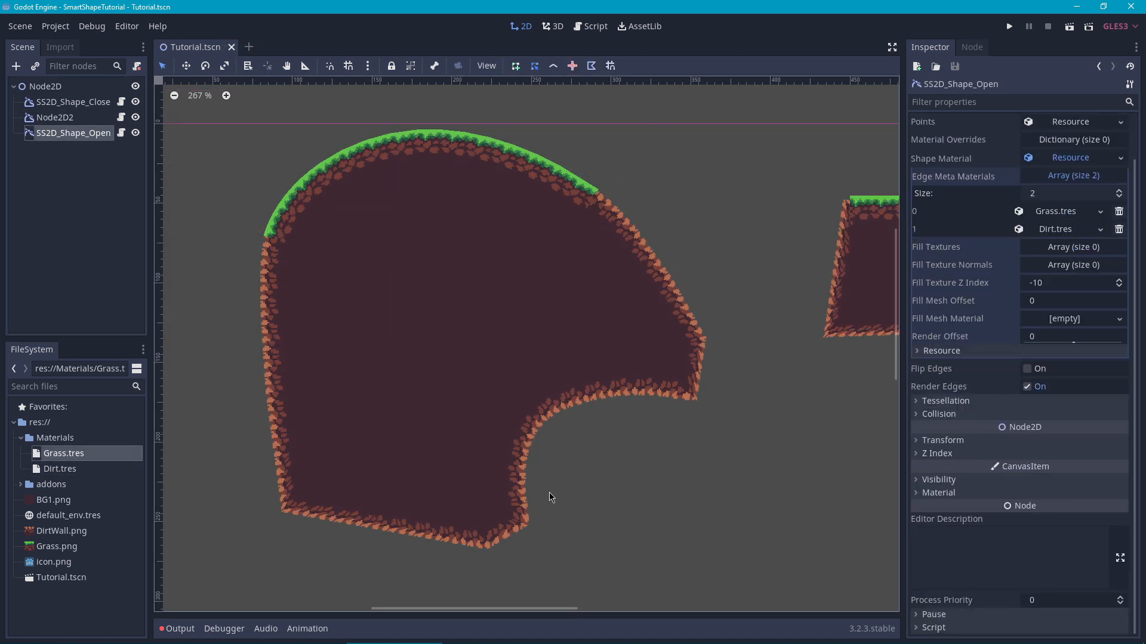
pyautogui.moveTo(550, 497); pyautogui.dragTo(543, 132, button='middle')
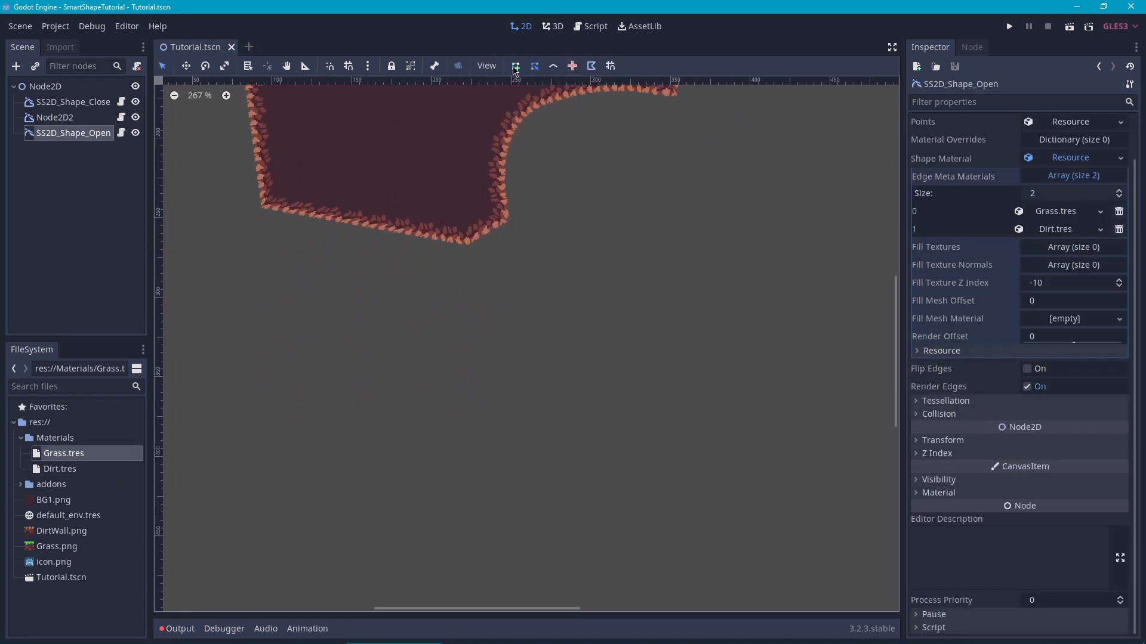
pyautogui.click(516, 67)
pyautogui.click(321, 340)
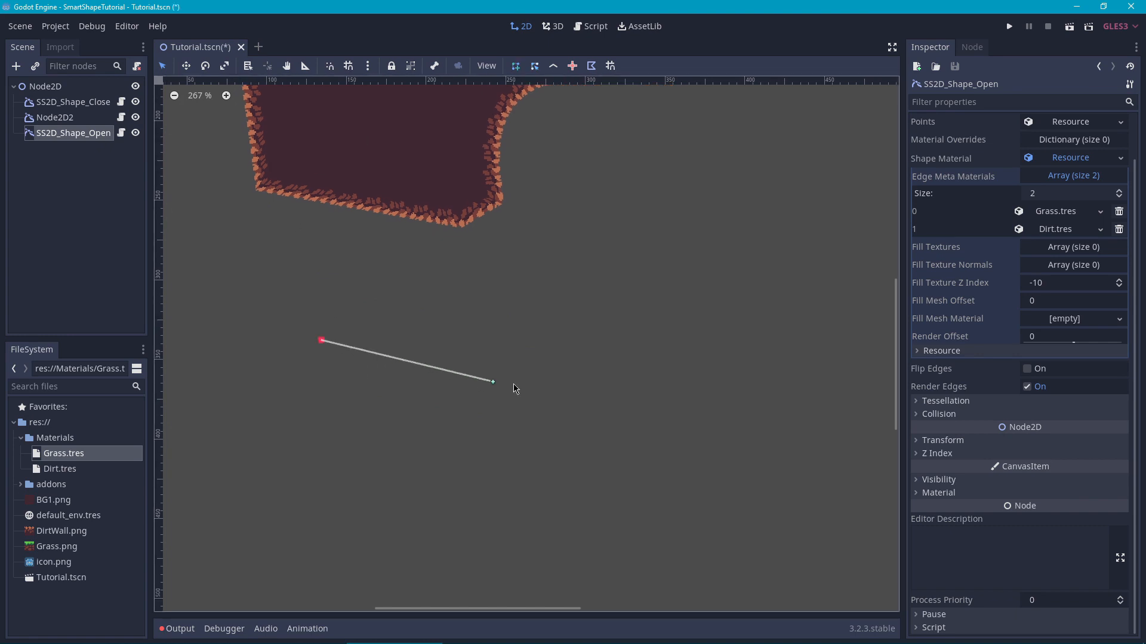
pyautogui.click(550, 379)
pyautogui.click(718, 289)
pyautogui.hscroll(5, 668, 358)
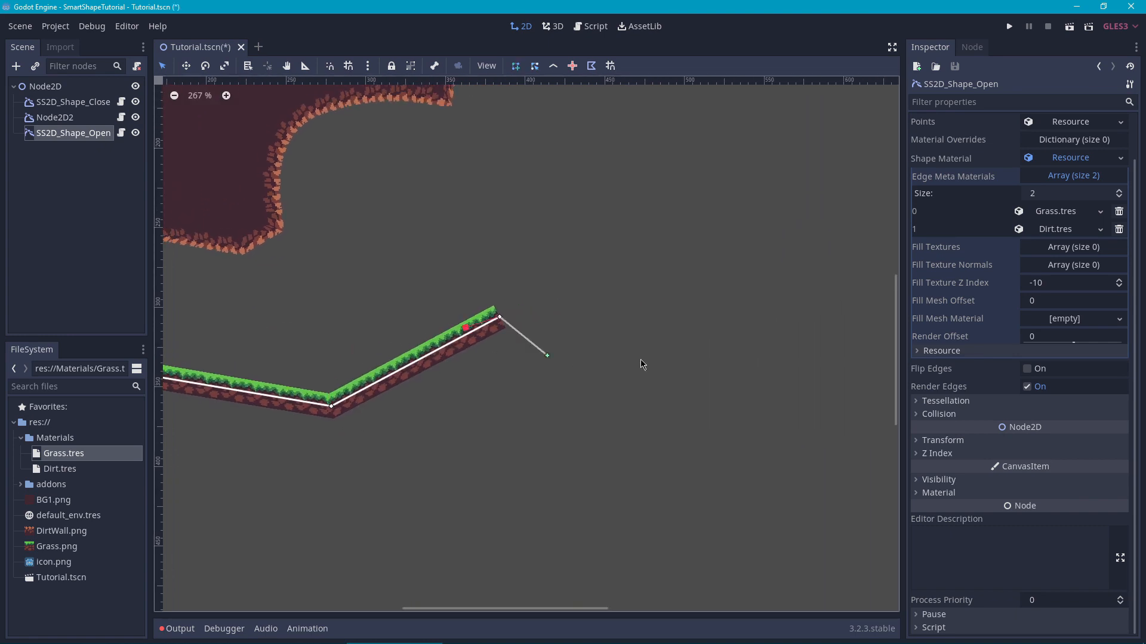
pyautogui.click(719, 401)
pyautogui.click(800, 314)
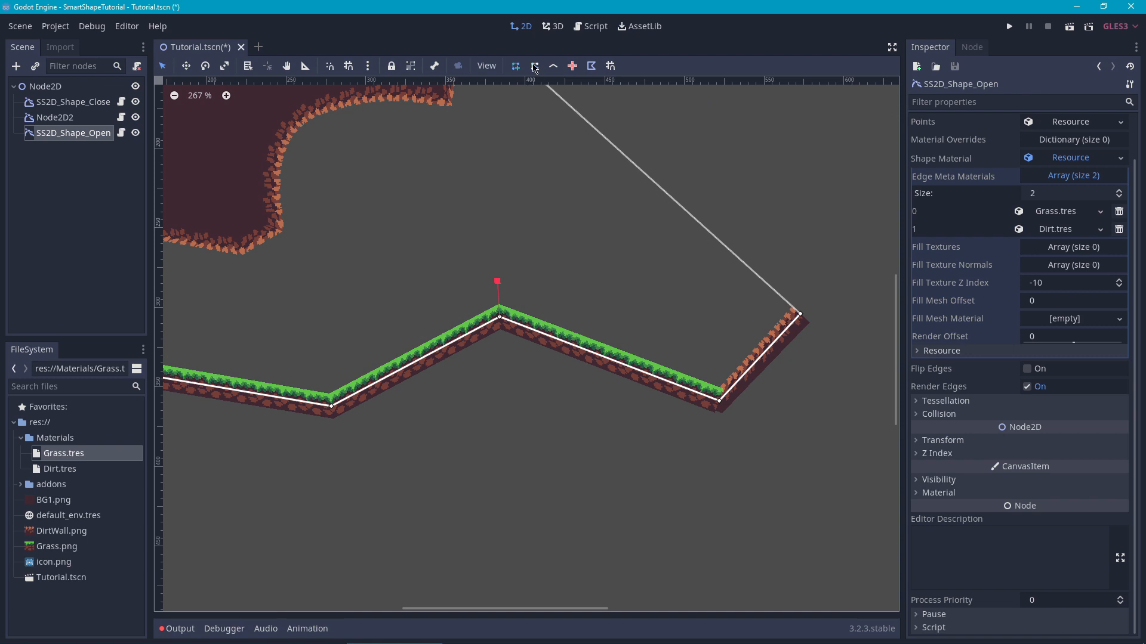
# Curve the three inner points of the open shape into a smooth wave and deselect the shape
pyautogui.click(535, 67)
pyautogui.keyDown('shift'); pyautogui.moveTo(501, 327); pyautogui.dragTo(407, 317); pyautogui.keyUp('shift')
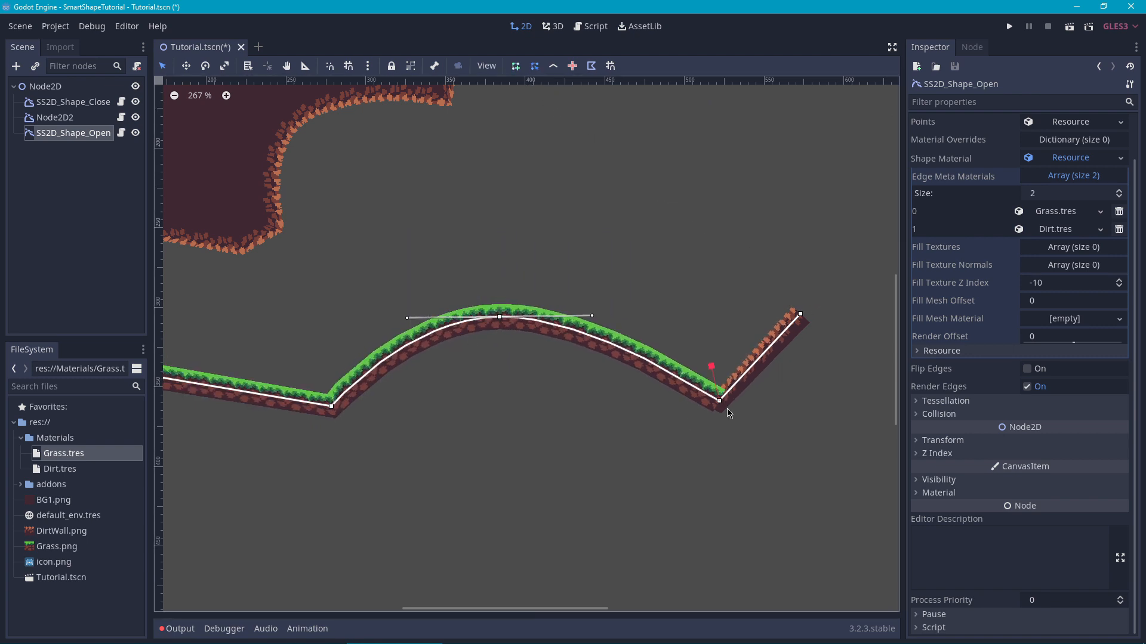
pyautogui.keyDown('shift'); pyautogui.moveTo(728, 412); pyautogui.dragTo(611, 404); pyautogui.keyUp('shift')
pyautogui.moveTo(453, 466); pyautogui.dragTo(659, 457, button='middle')
pyautogui.keyDown('shift'); pyautogui.moveTo(537, 399); pyautogui.dragTo(417, 422); pyautogui.keyUp('shift')
pyautogui.scroll(-3, 722, 396)
pyautogui.moveTo(756, 395); pyautogui.dragTo(651, 513, button='middle')
pyautogui.click(66, 215)
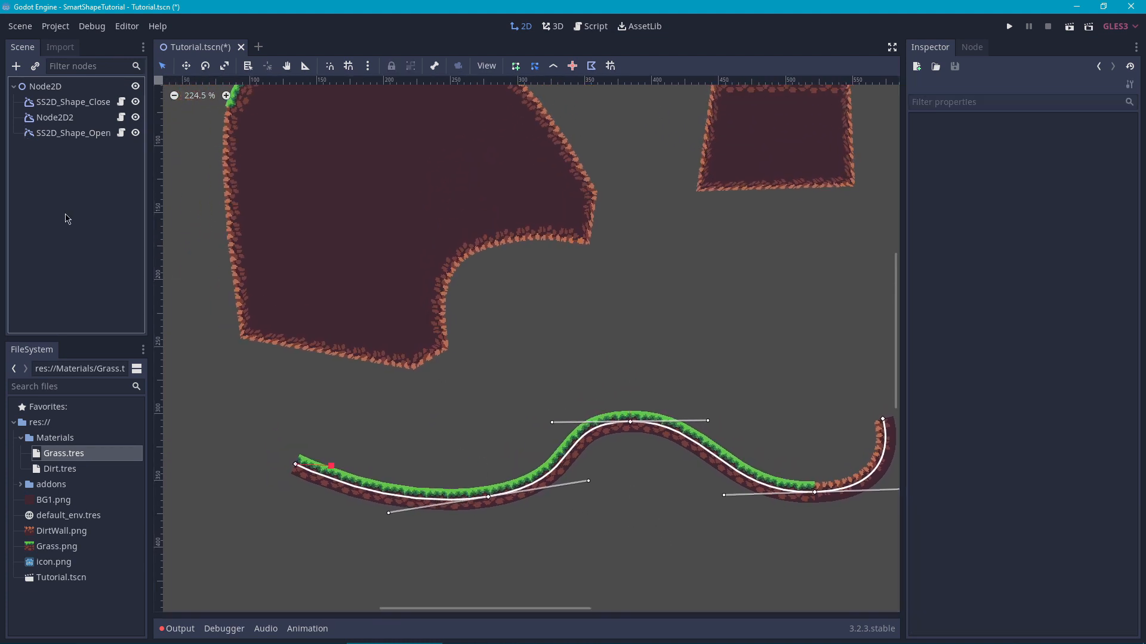
pyautogui.moveTo(543, 316); pyautogui.dragTo(499, 316, button='middle')
pyautogui.click(46, 87)
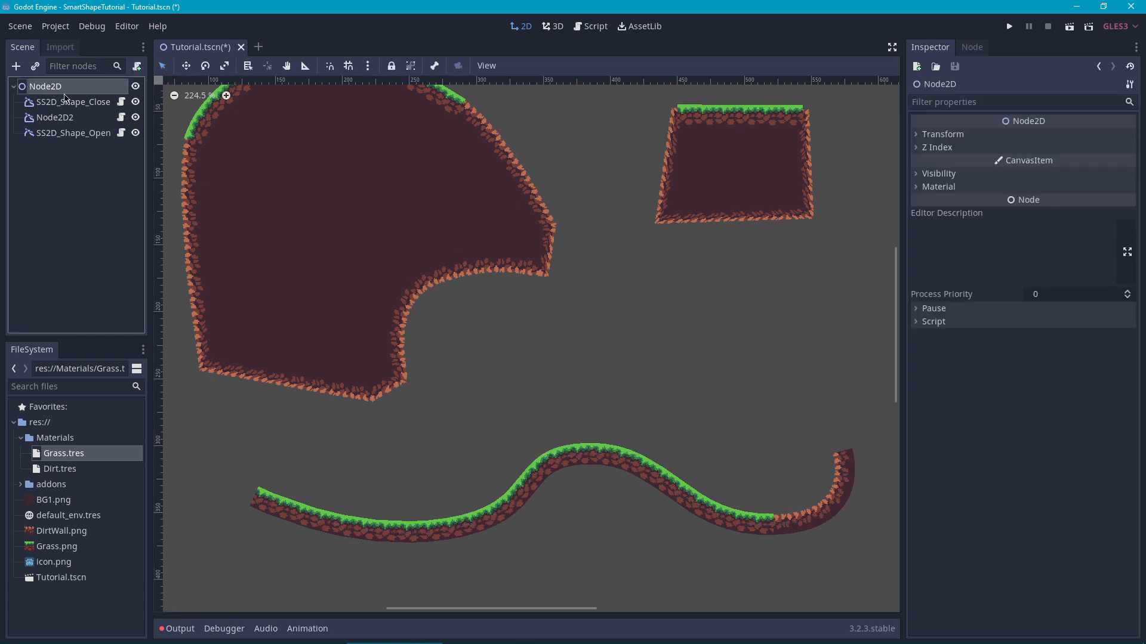
pyautogui.moveTo(653, 288); pyautogui.dragTo(657, 320, button='middle')
pyautogui.scroll(-2, 655, 309)
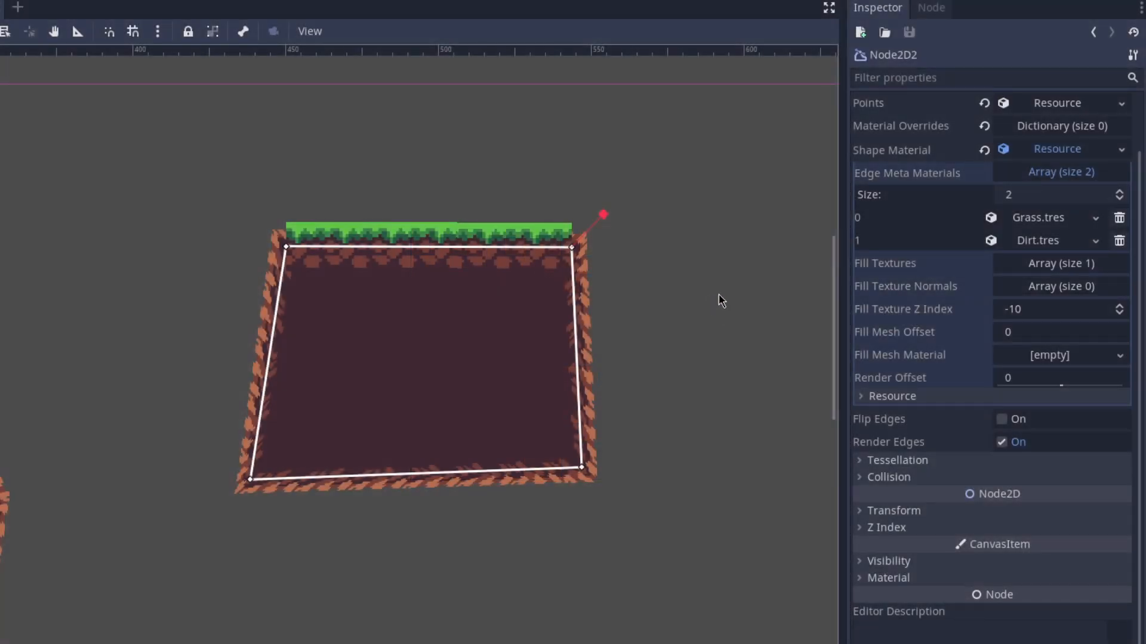
# Add one Textures Corner Outer entry with the dirt corner texture to Dirt.tres's Edge Material and move the small closed shape's bottom-left point inward
pyautogui.click(1023, 241)
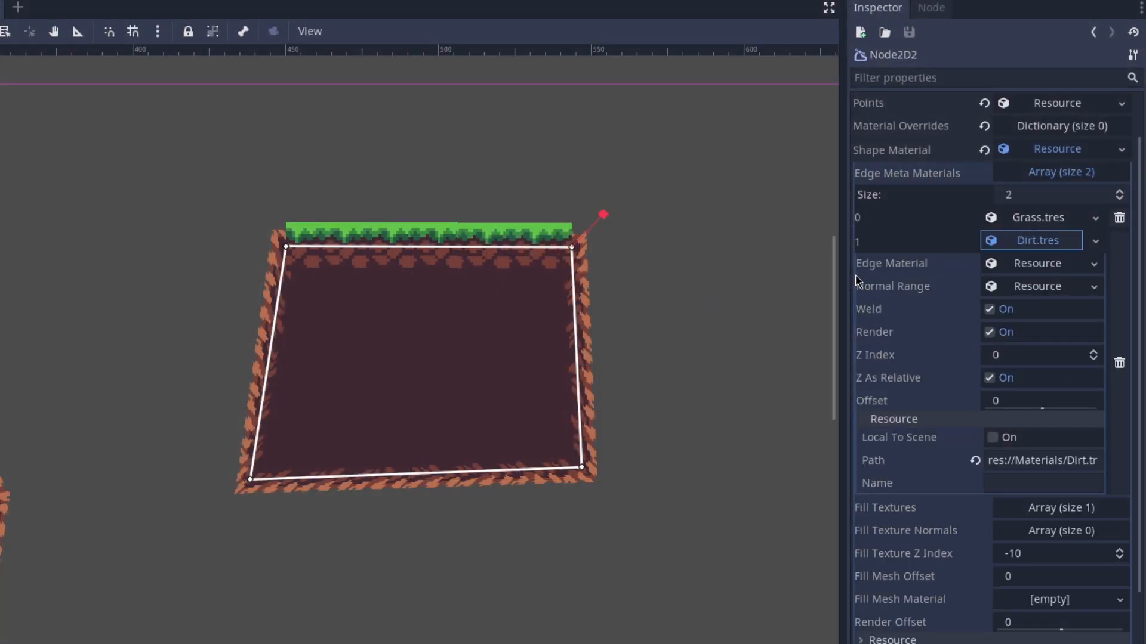
pyautogui.click(1018, 264)
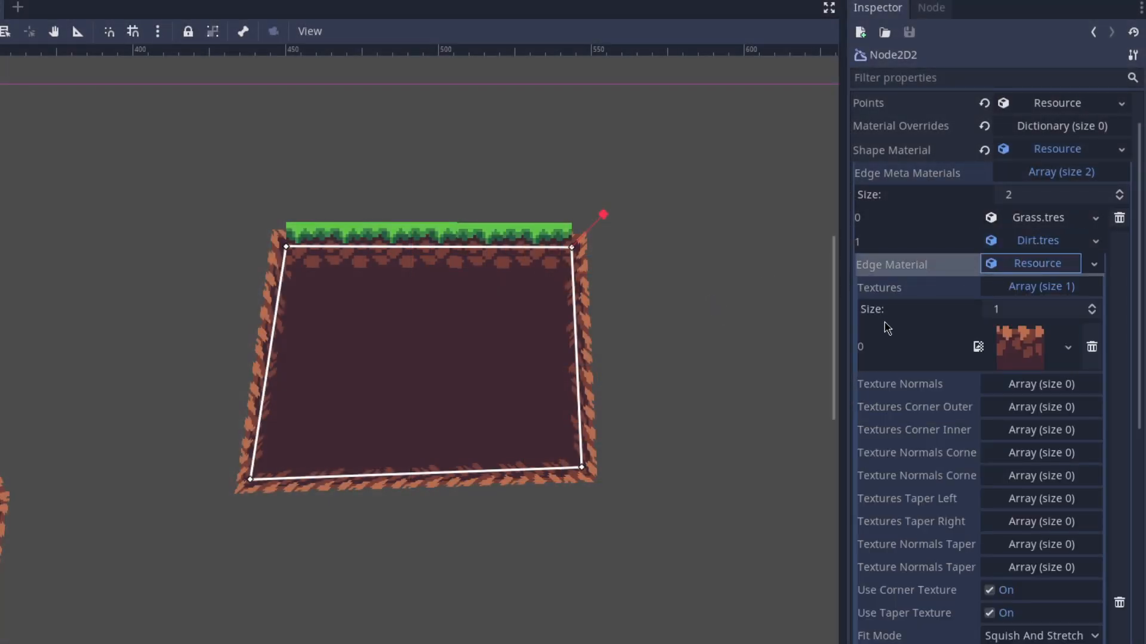
pyautogui.scroll(-3, 919, 408)
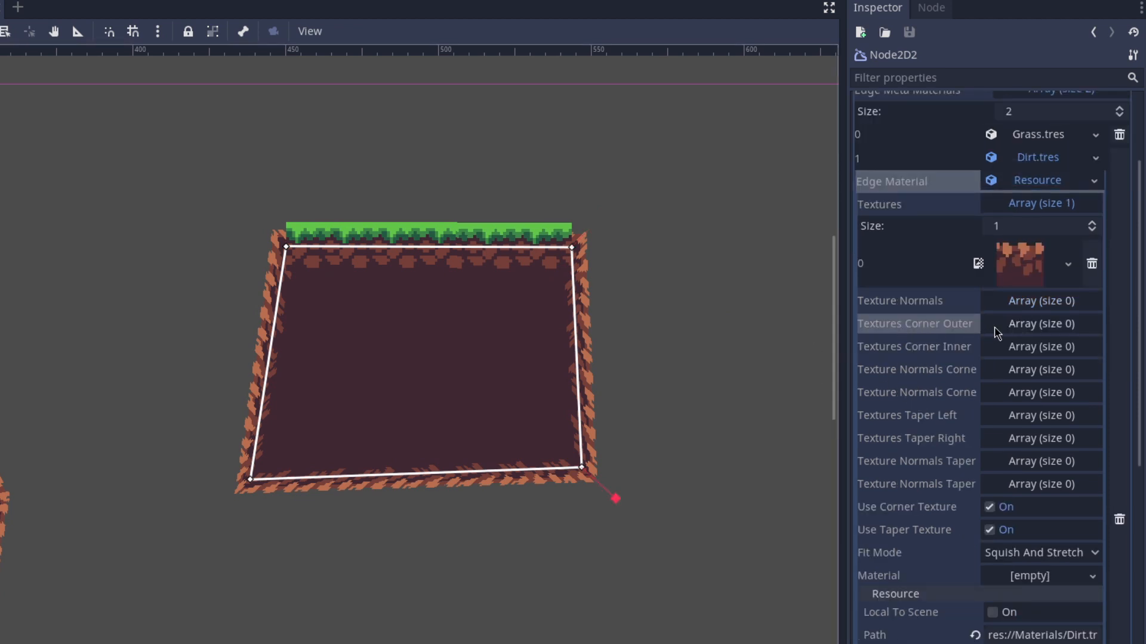
pyautogui.click(1021, 322)
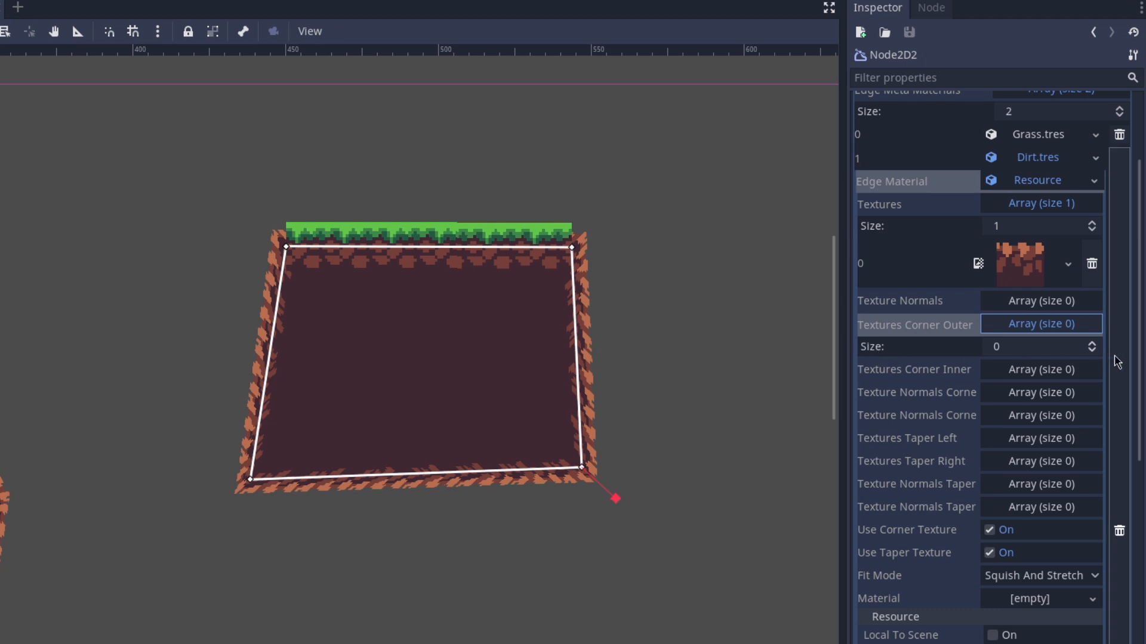
pyautogui.click(1092, 344)
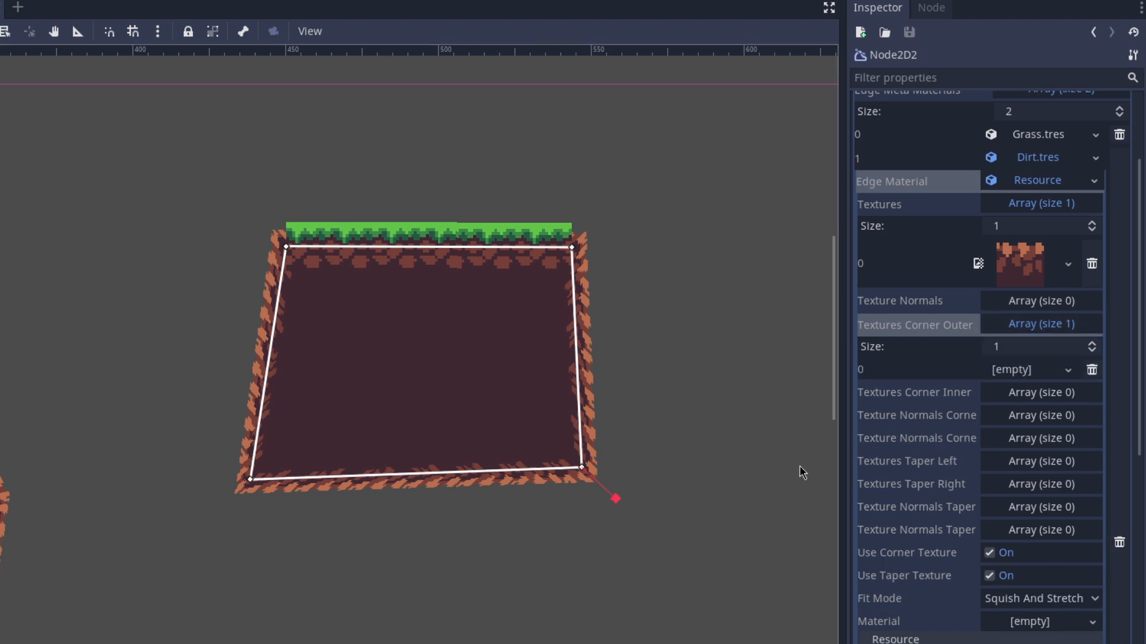
pyautogui.moveTo(0, 643); pyautogui.dragTo(992, 371)
pyautogui.scroll(3, 555, 417)
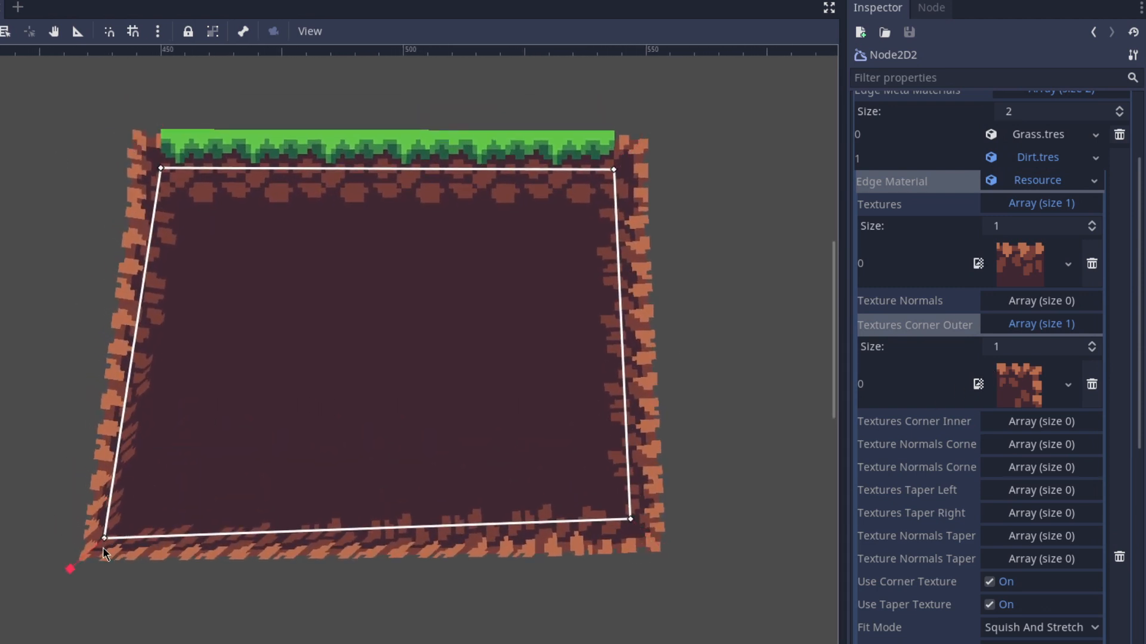
pyautogui.moveTo(105, 540); pyautogui.dragTo(151, 501)
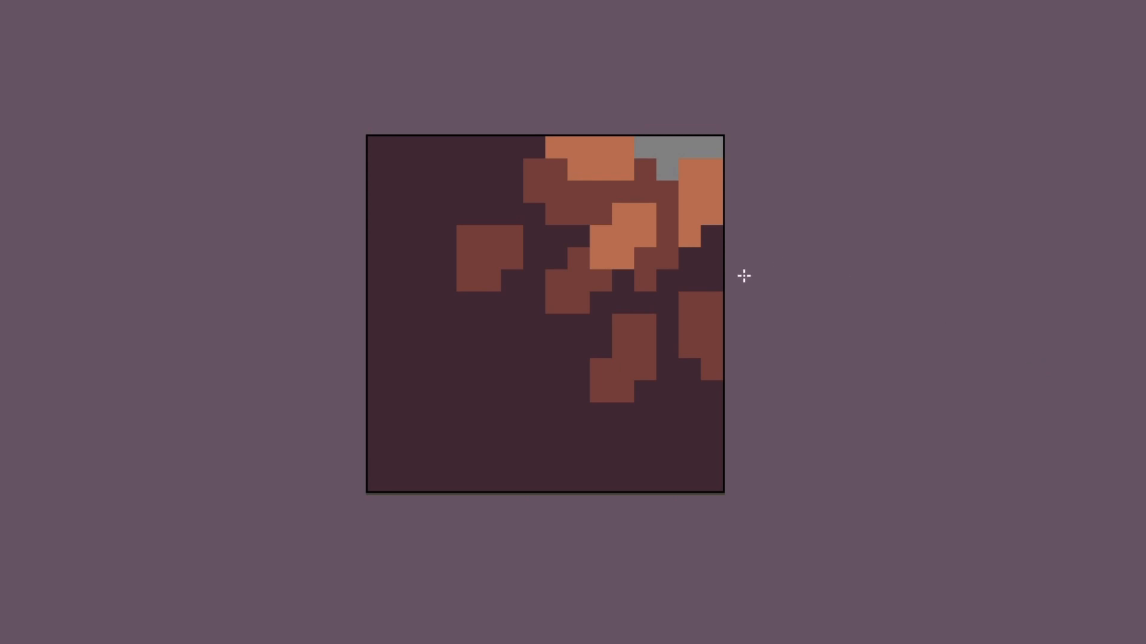
# Resize Textures Corner Inner in Dirt.tres's Edge Material to 1 and assign the inner dirt corner texture to element 0
pyautogui.click(524, 306)
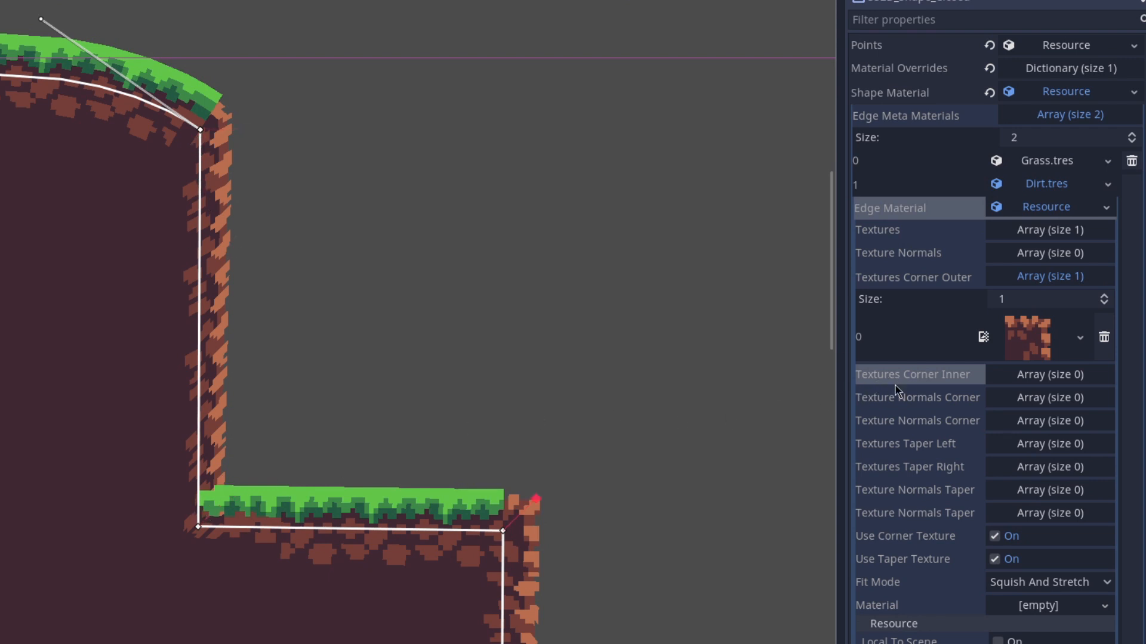
pyautogui.click(1021, 375)
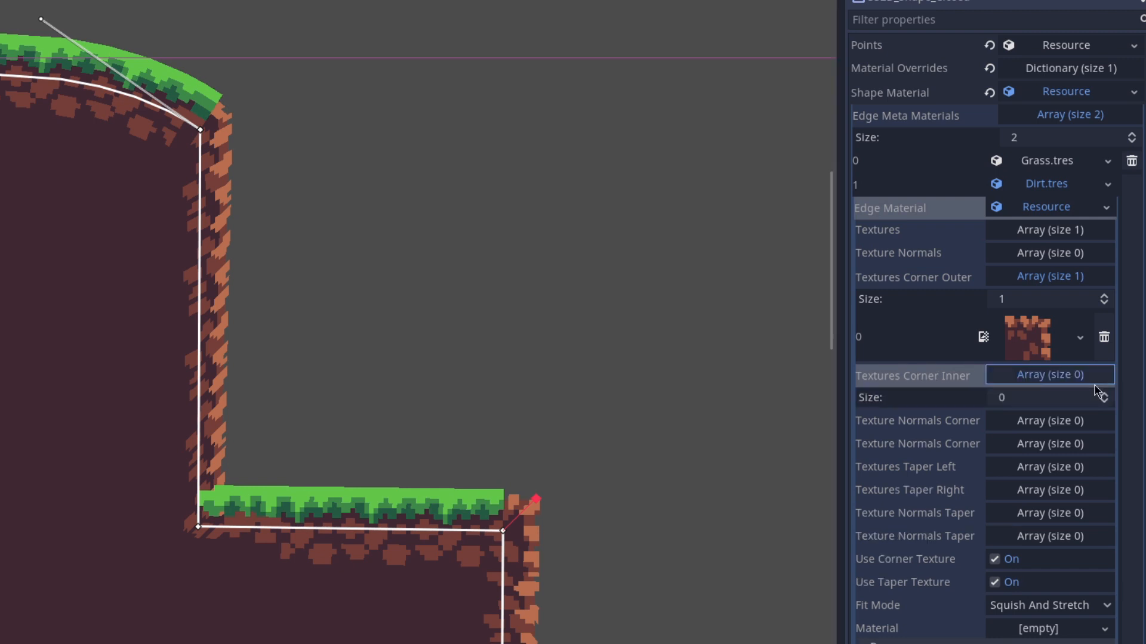
pyautogui.click(1104, 396)
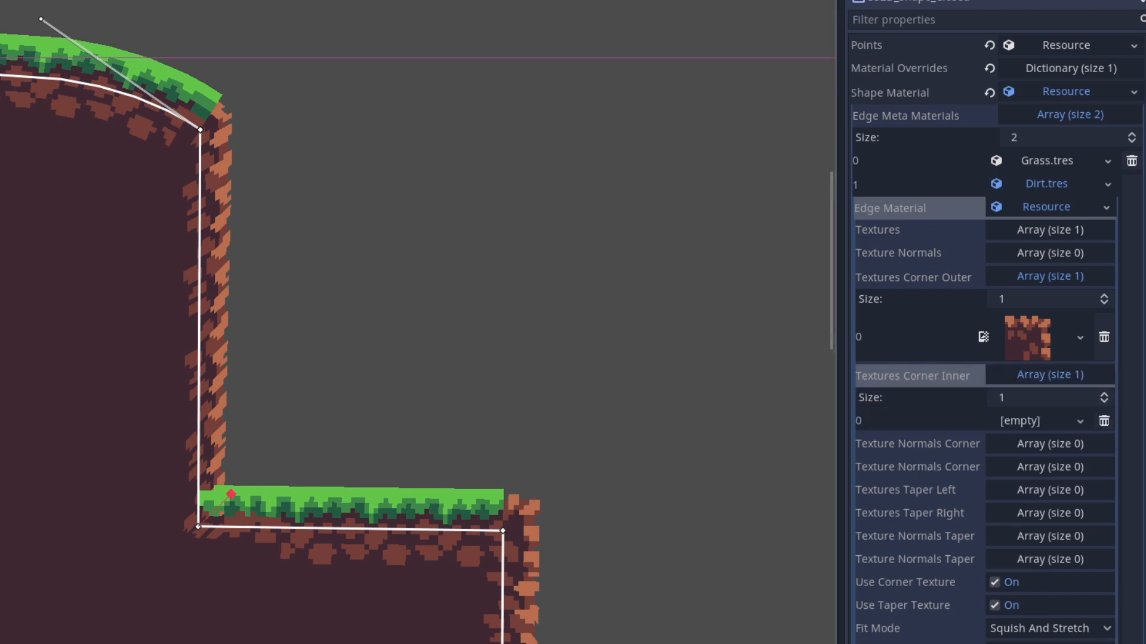
pyautogui.moveTo(60, 412); pyautogui.dragTo(1025, 423)
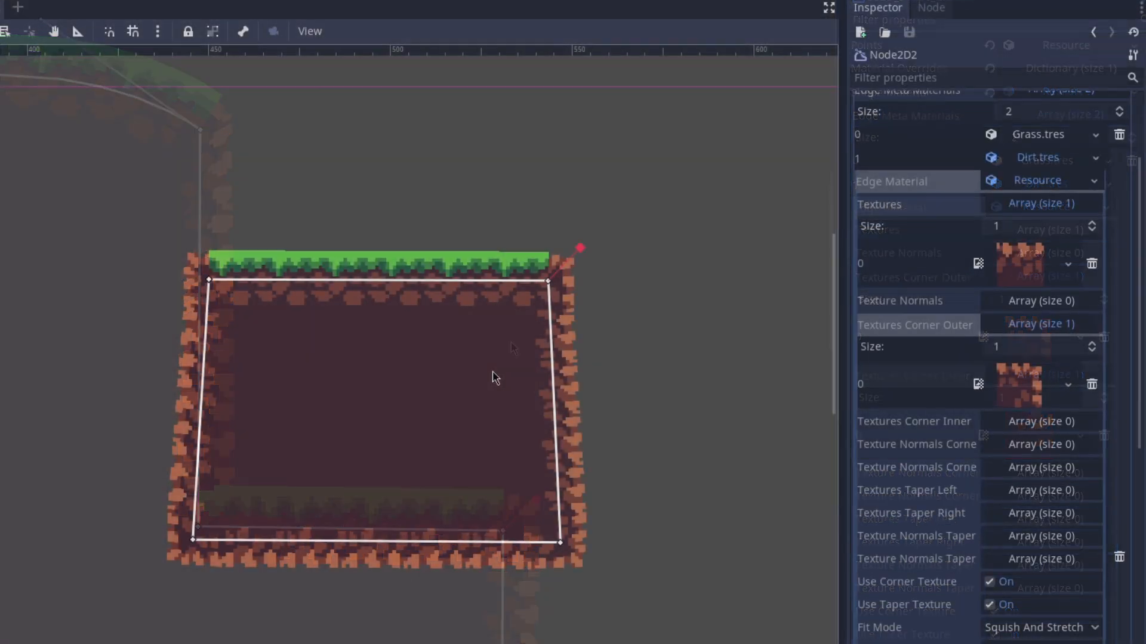
# Resize Textures Taper Left in Grass.tres's Edge Material to 1 and assign the left grass taper texture to element 0
pyautogui.scroll(3, 220, 259)
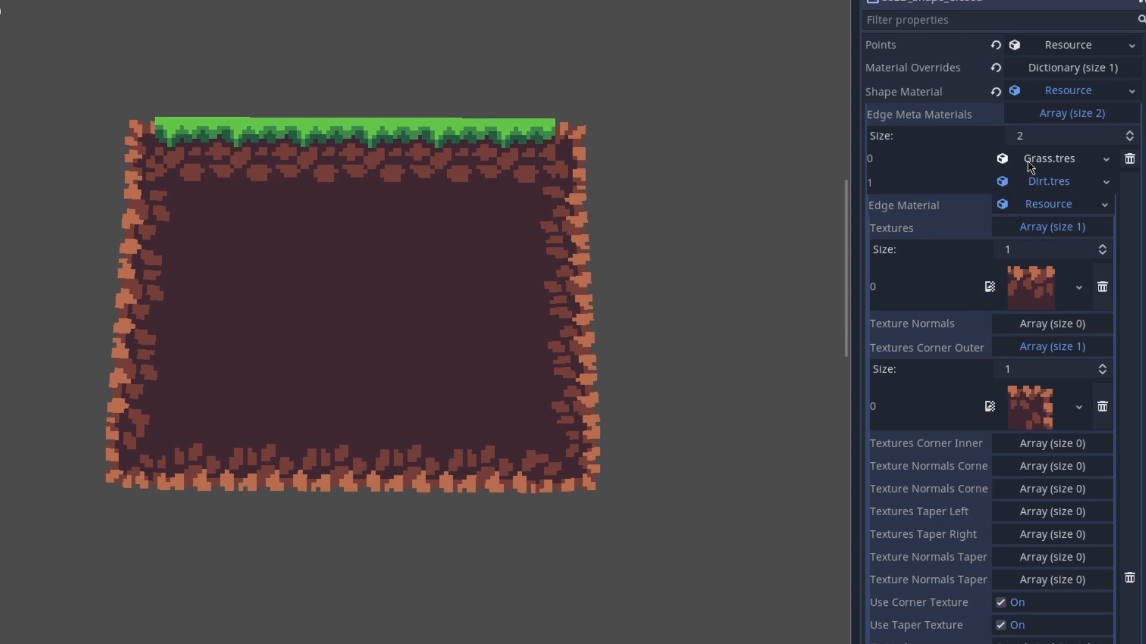
pyautogui.click(1029, 163)
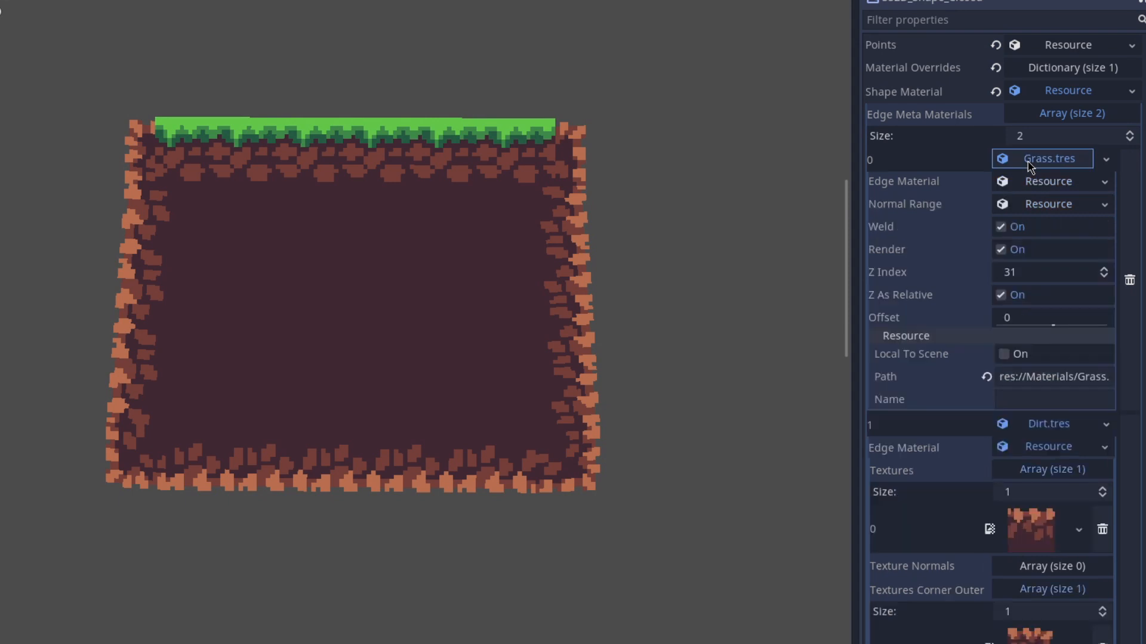
pyautogui.click(1019, 183)
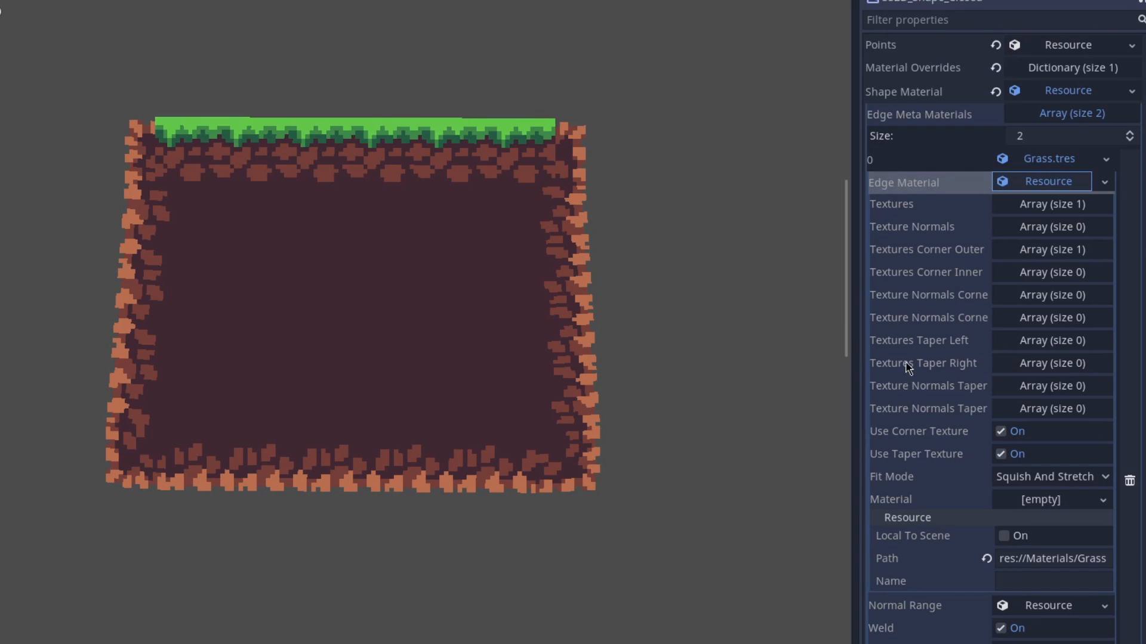
pyautogui.click(1034, 342)
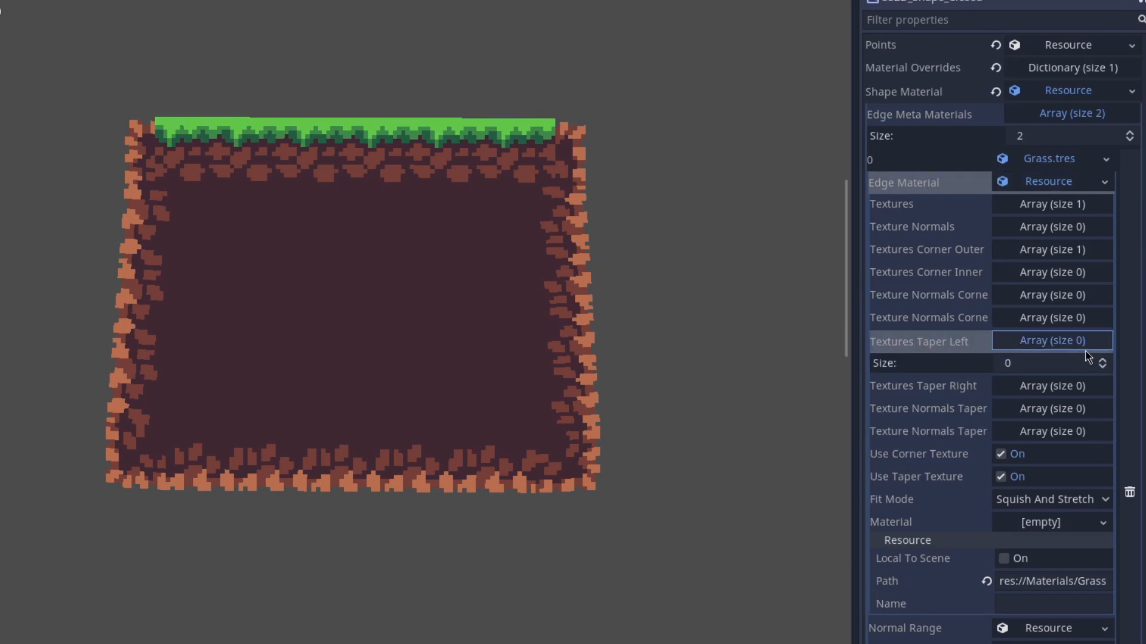
pyautogui.click(1103, 360)
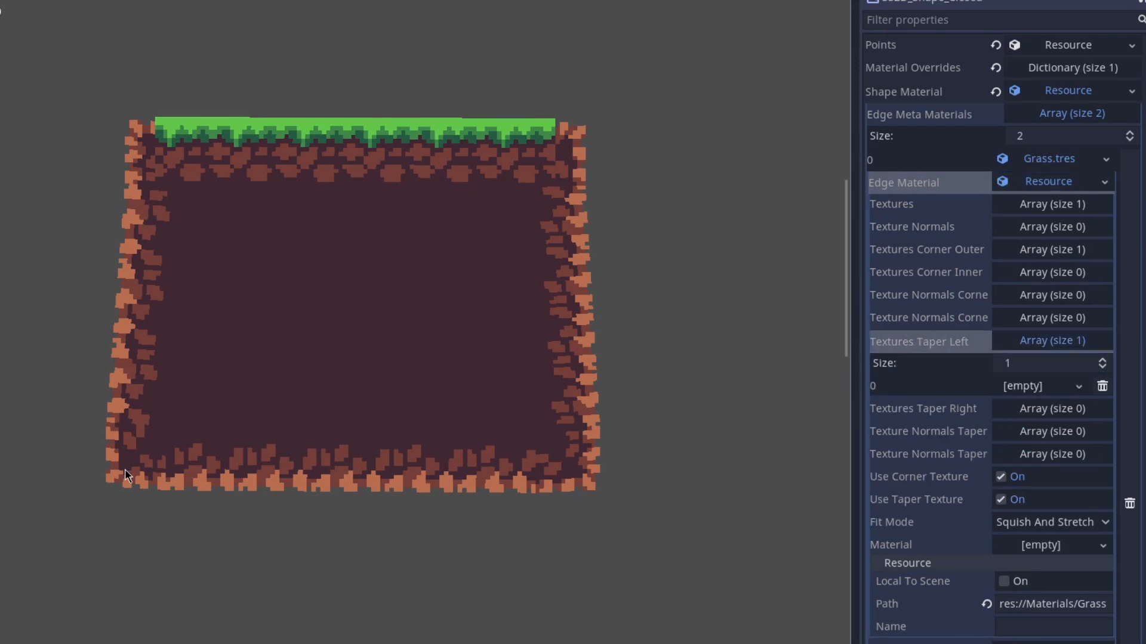
pyautogui.moveTo(0, 11); pyautogui.dragTo(1017, 388)
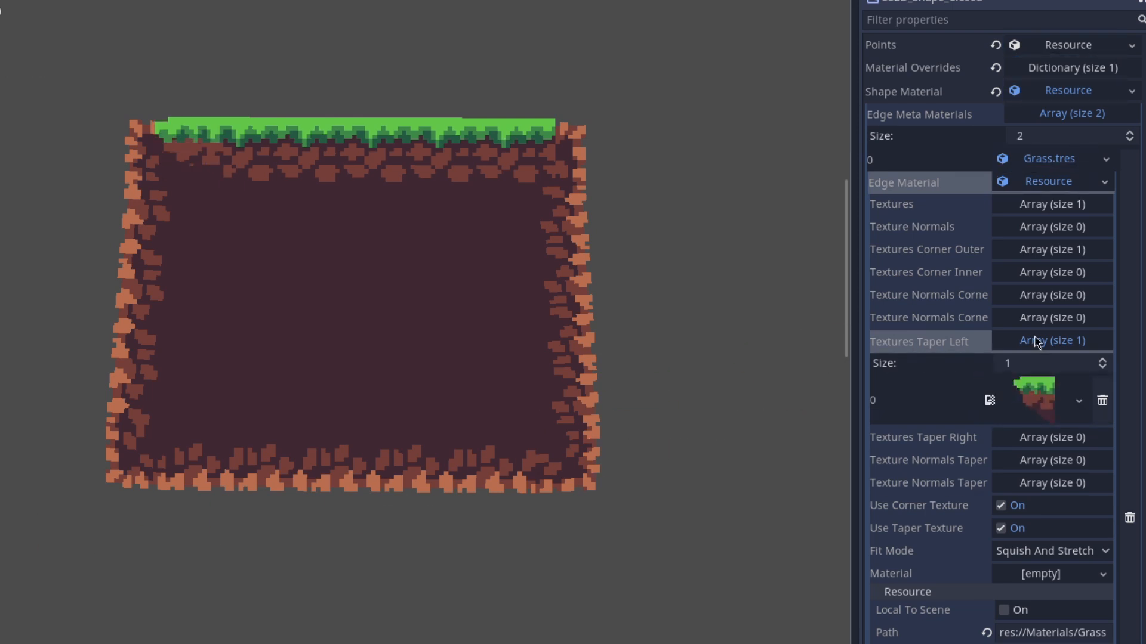
# Resize Textures Taper Right in the same grass Edge Material to 1 and assign the right grass taper texture to element 0
pyautogui.click(1046, 449)
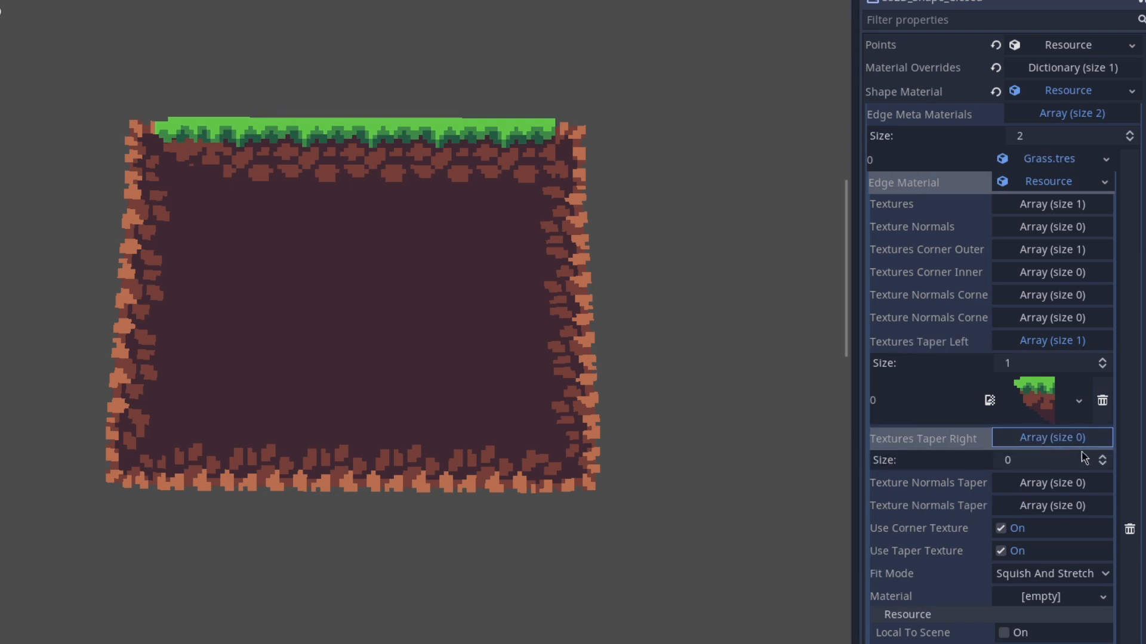
pyautogui.click(1102, 457)
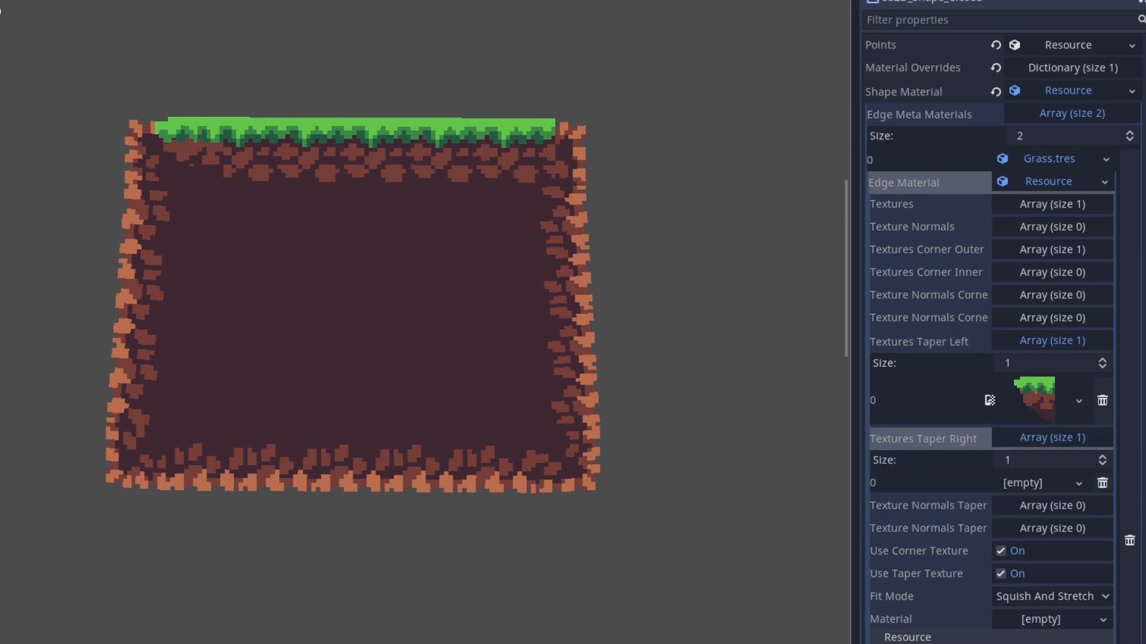
pyautogui.moveTo(257, 641); pyautogui.dragTo(990, 484)
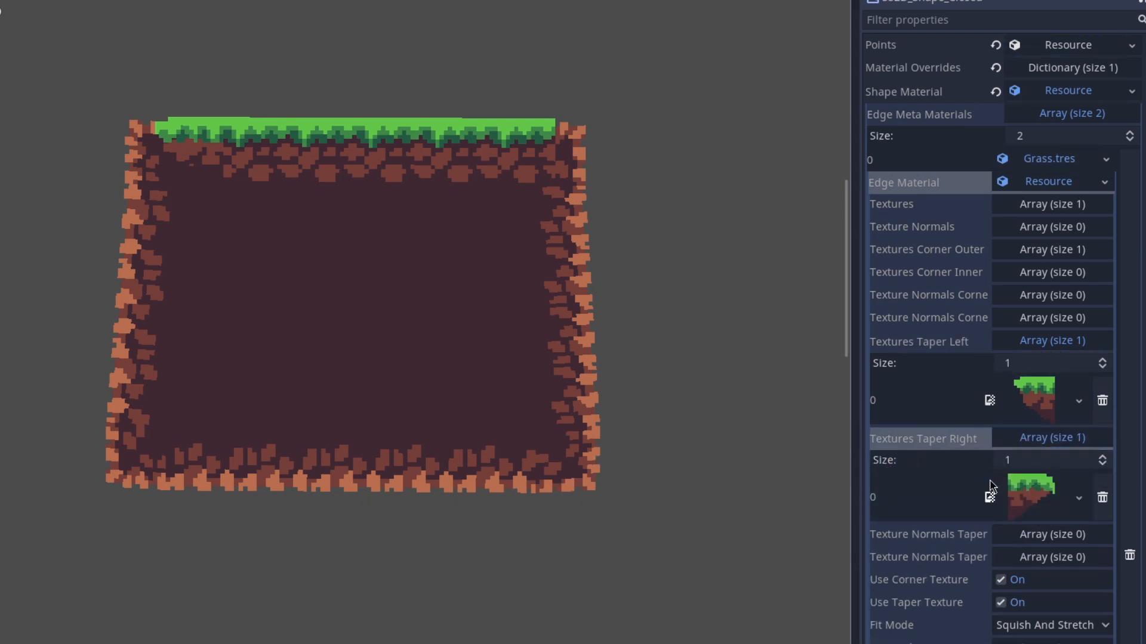
# Insert a new point near the middle of the small closed shape's grass-covered top edge
pyautogui.scroll(2, 654, 350)
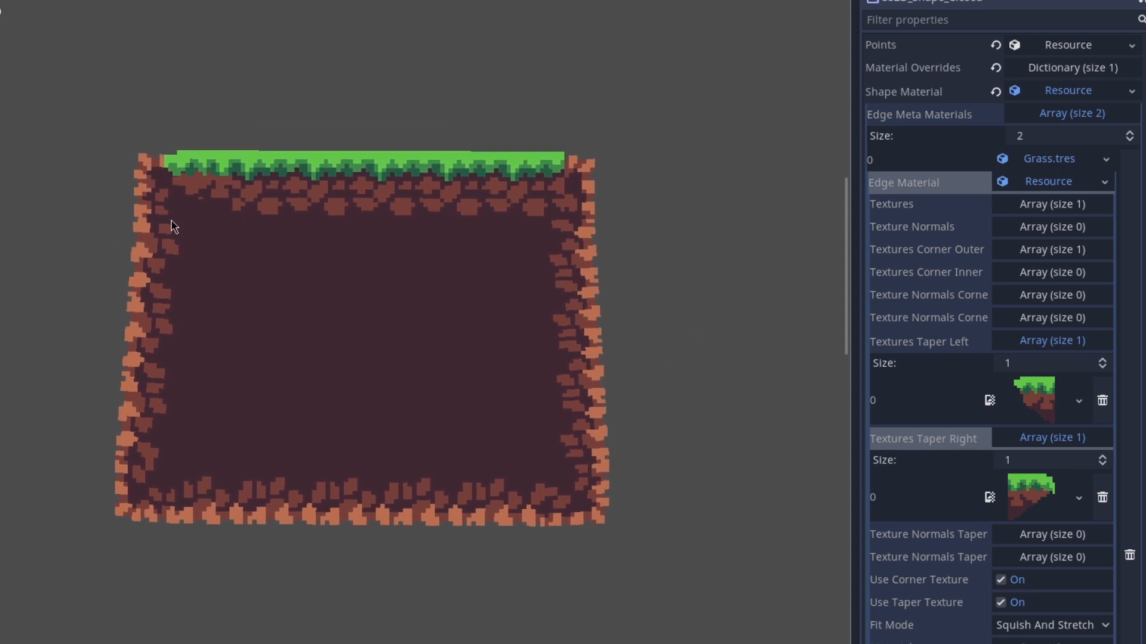
pyautogui.scroll(2, 236, 225)
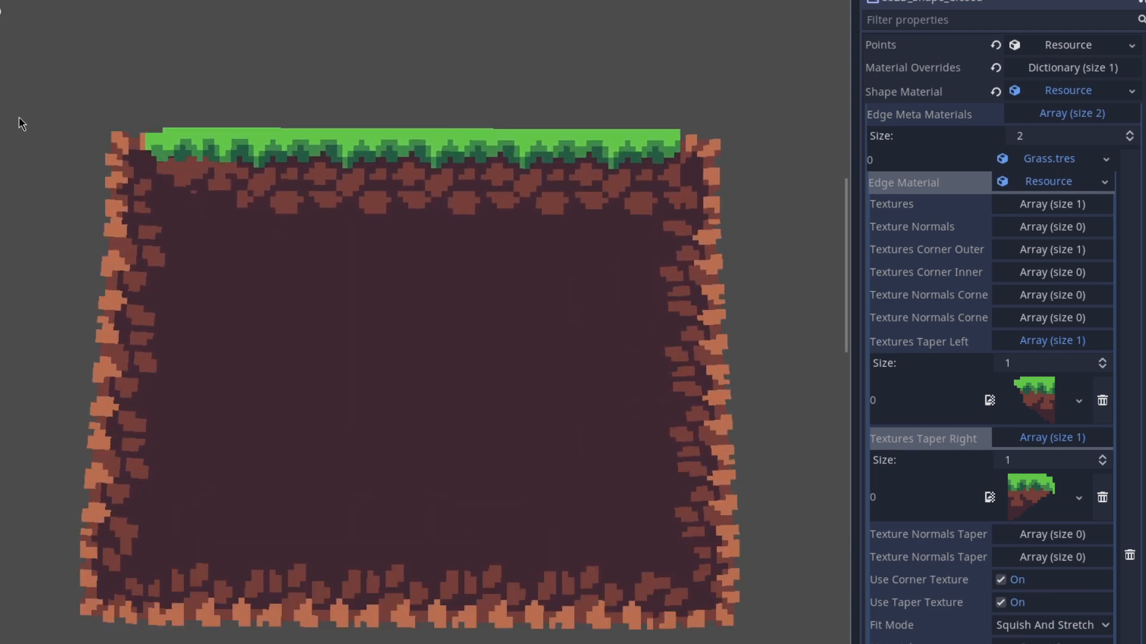
pyautogui.moveTo(660, 214); pyautogui.dragTo(498, 184, button='middle')
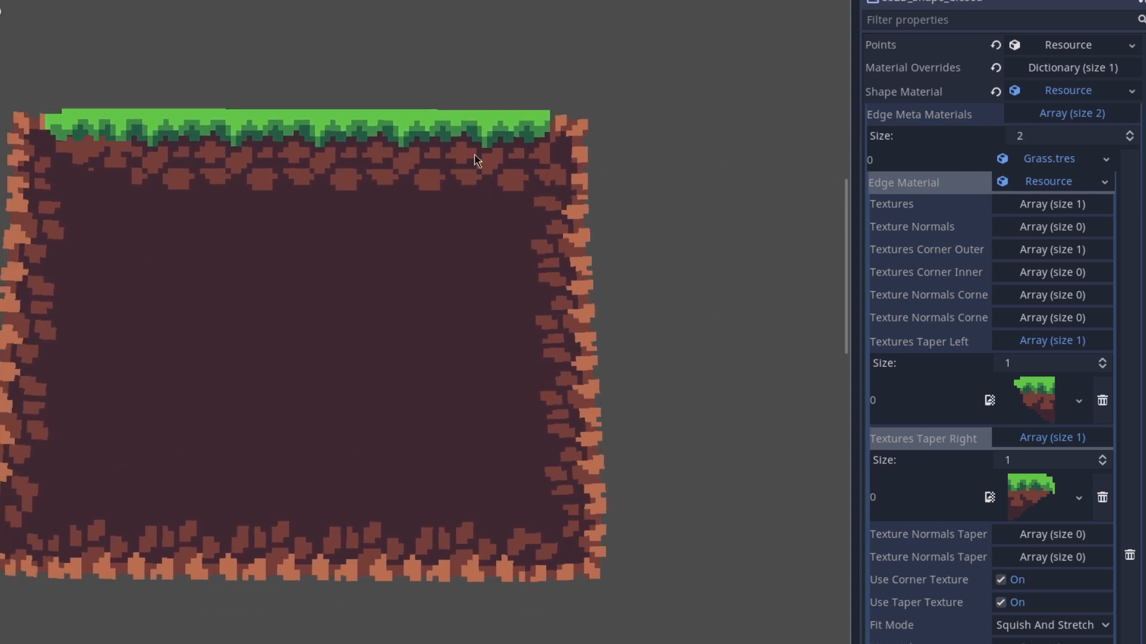
pyautogui.moveTo(324, 165); pyautogui.dragTo(389, 172, button='middle')
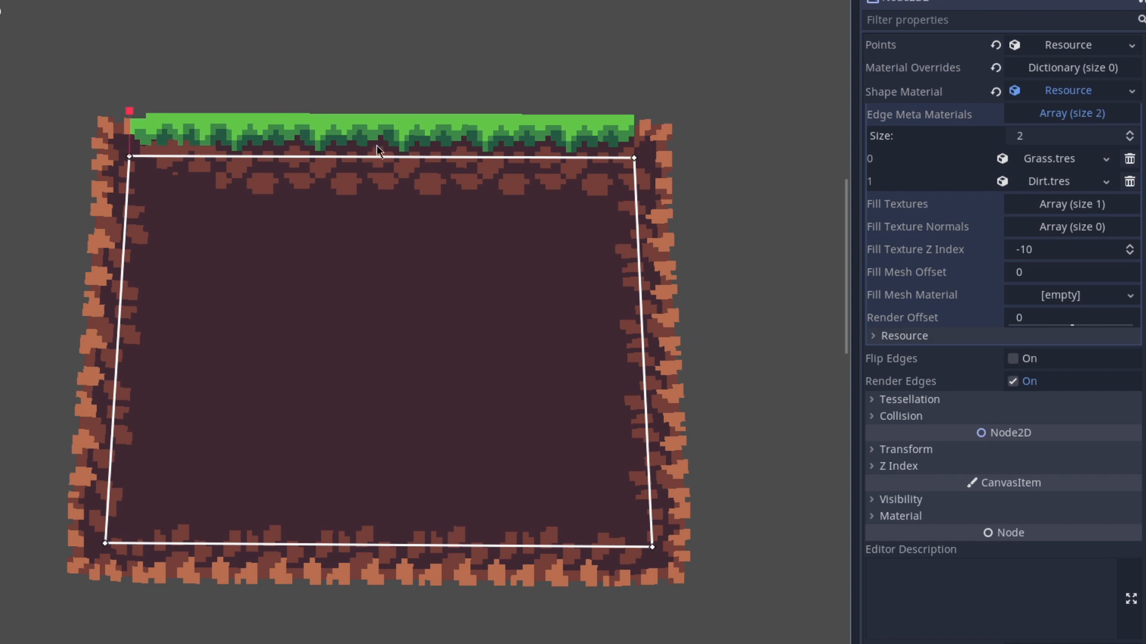
pyautogui.click(368, 159)
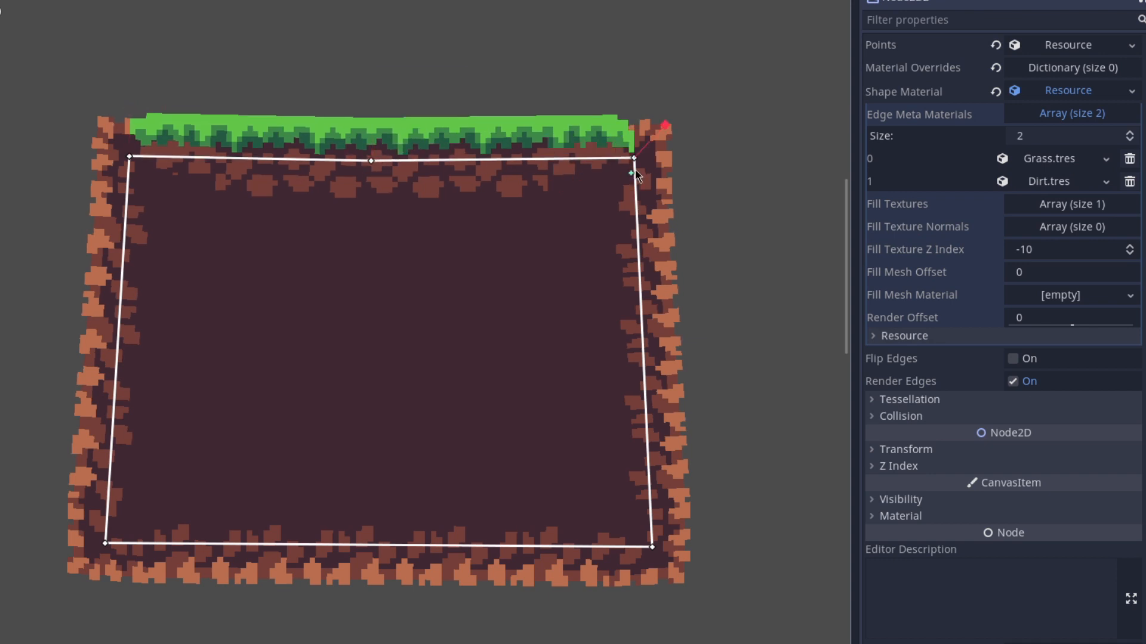
# Reshape the closed shape's upper-left curve by repositioning the point where grass meets dirt and adjusting its curve handle
pyautogui.moveTo(371, 161)
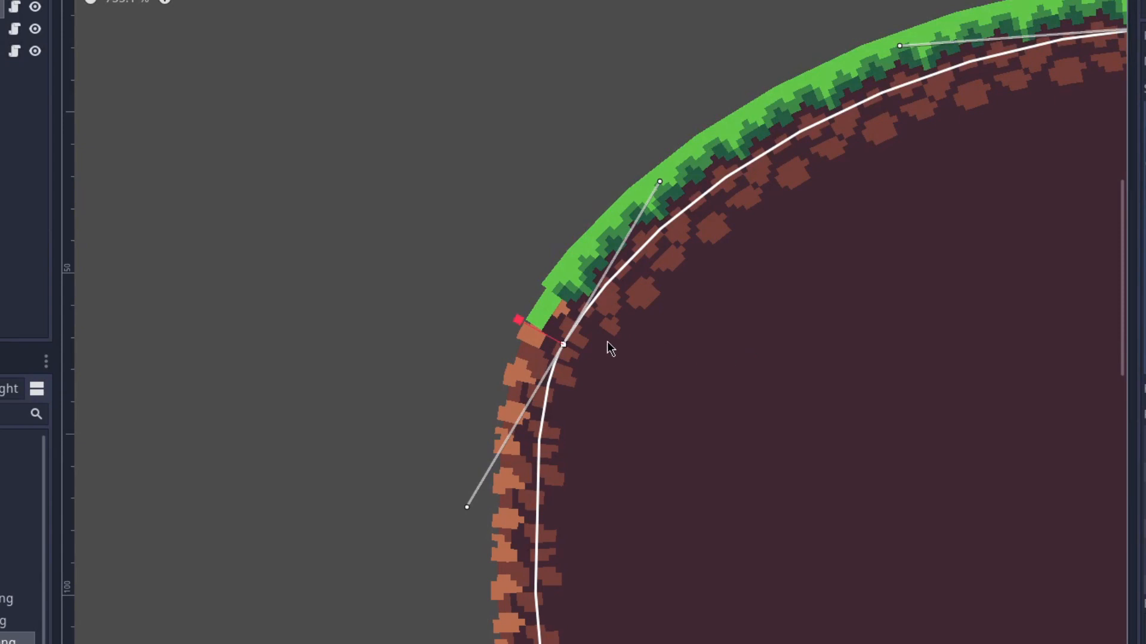
pyautogui.moveTo(562, 344); pyautogui.dragTo(610, 283)
pyautogui.scroll(3, 619, 302)
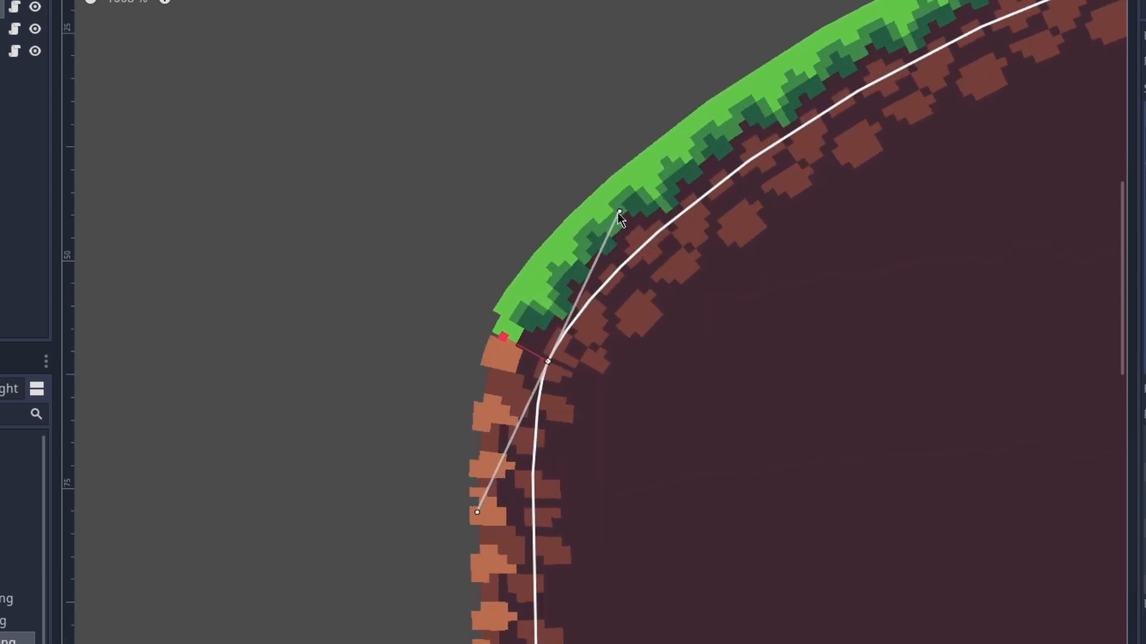
pyautogui.keyDown('shift'); pyautogui.moveTo(619, 214); pyautogui.dragTo(606, 260); pyautogui.keyUp('shift')
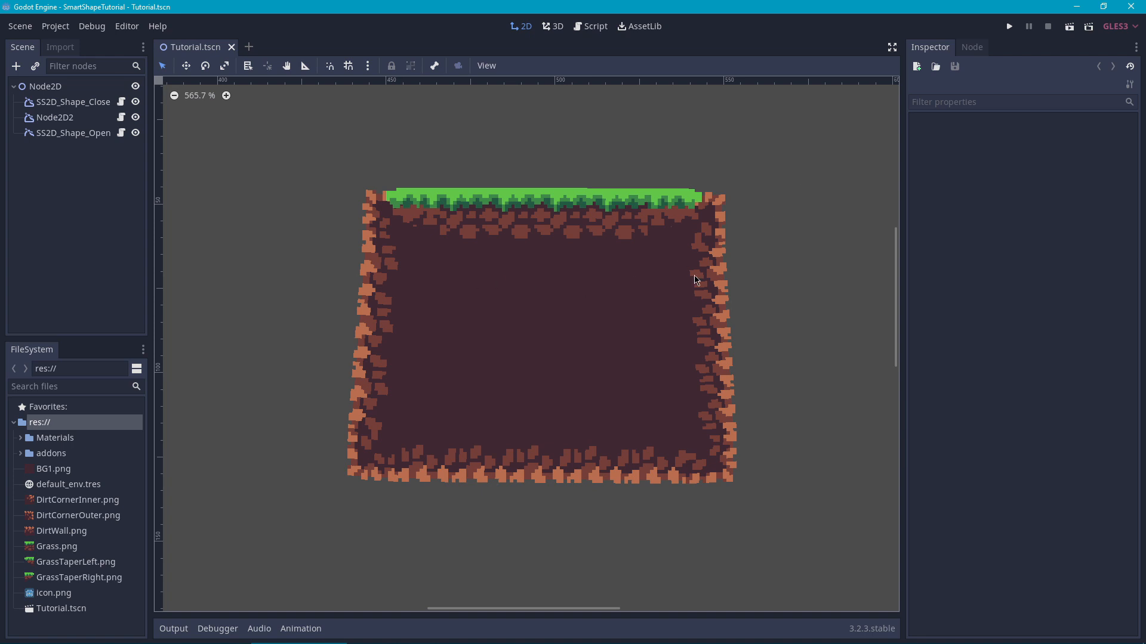
# Examine how the grass and dirt edges are rendered at the open shape's left end
pyautogui.moveTo(383, 510); pyautogui.dragTo(838, 244, button='middle')
pyautogui.moveTo(536, 511)
pyautogui.mouseDown(button='middle')
pyautogui.moveTo(817, 229)
pyautogui.moveTo(746, 179)
pyautogui.mouseUp(button='middle')
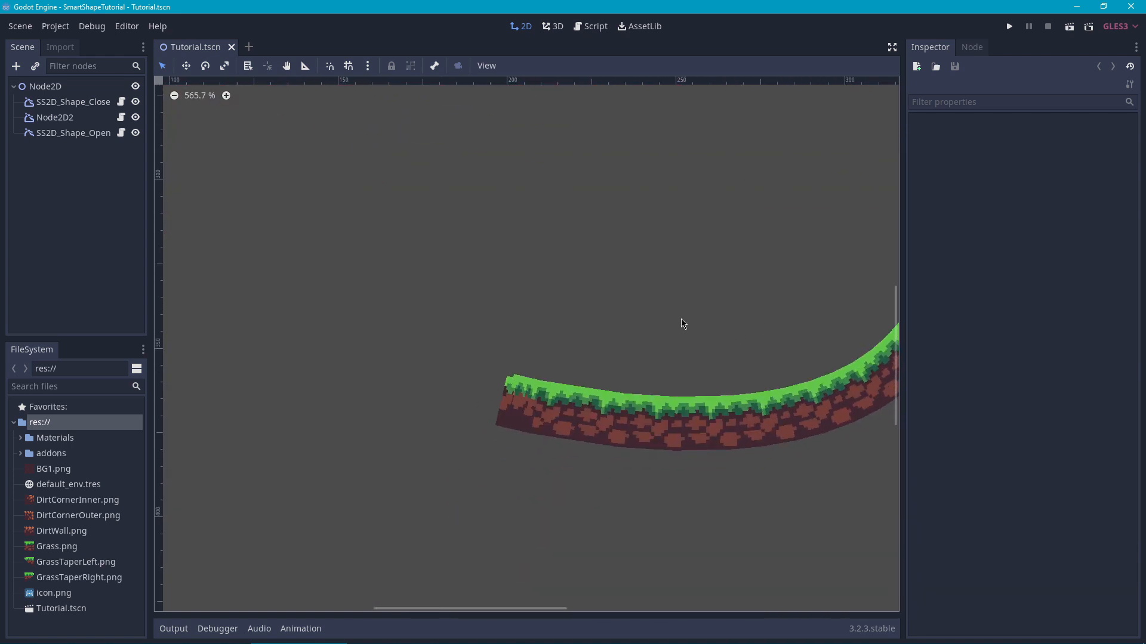
pyautogui.moveTo(589, 279); pyautogui.dragTo(470, 227, button='middle')
pyautogui.scroll(3, 520, 284)
pyautogui.moveTo(571, 310); pyautogui.dragTo(445, 274, button='middle')
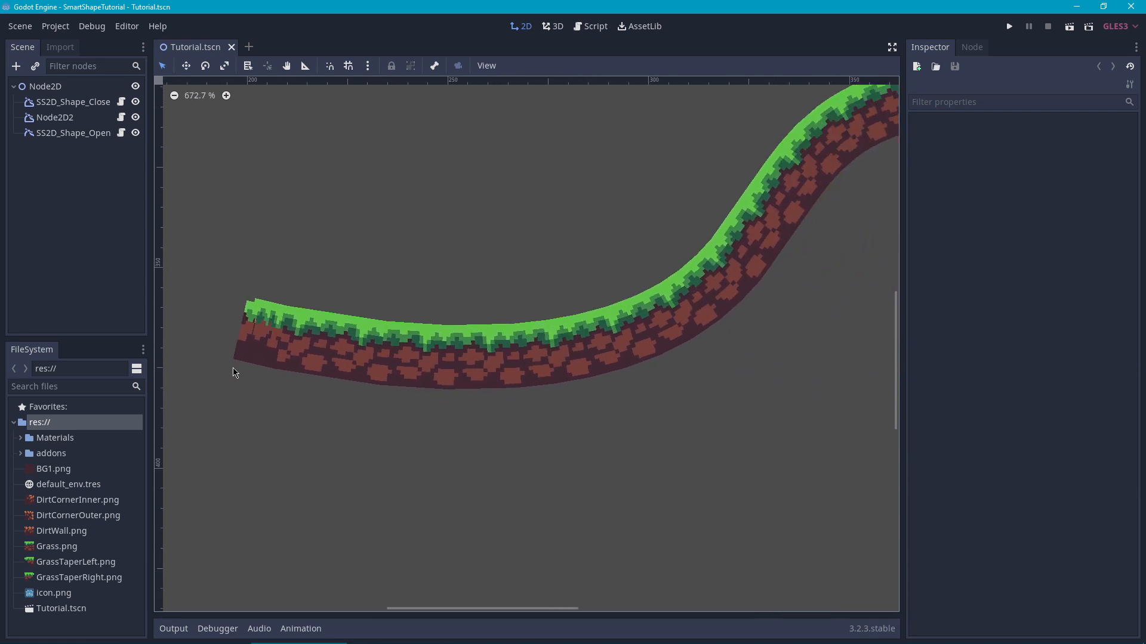
pyautogui.moveTo(280, 277); pyautogui.dragTo(292, 352, button='middle')
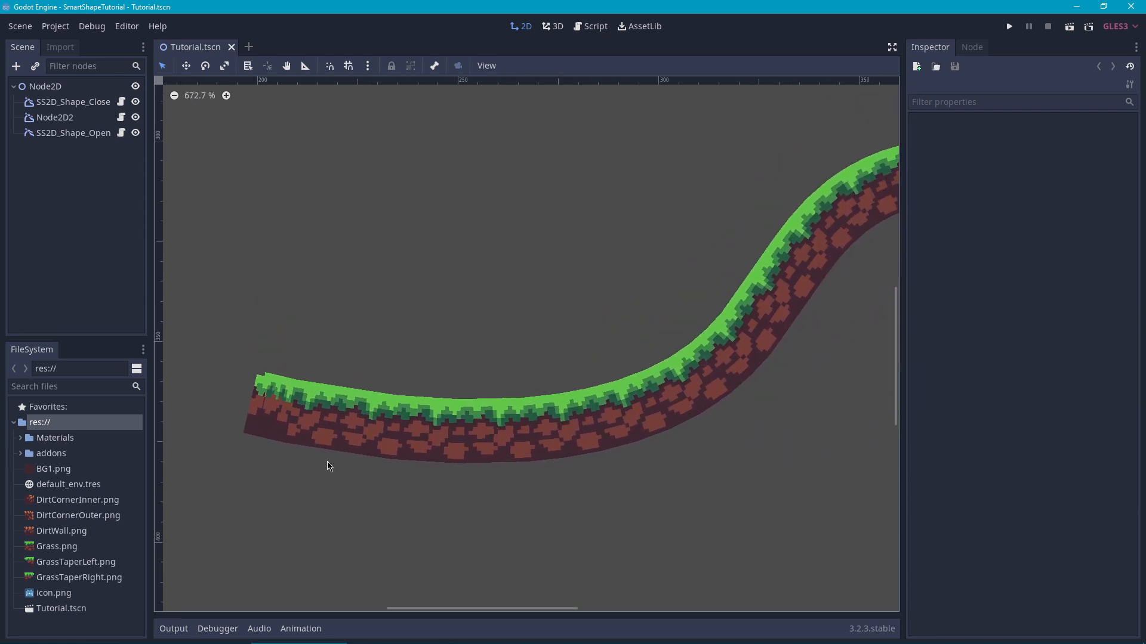
pyautogui.moveTo(401, 462)
pyautogui.mouseDown(button='middle')
pyautogui.moveTo(498, 353)
pyautogui.moveTo(434, 385)
pyautogui.mouseUp(button='middle')
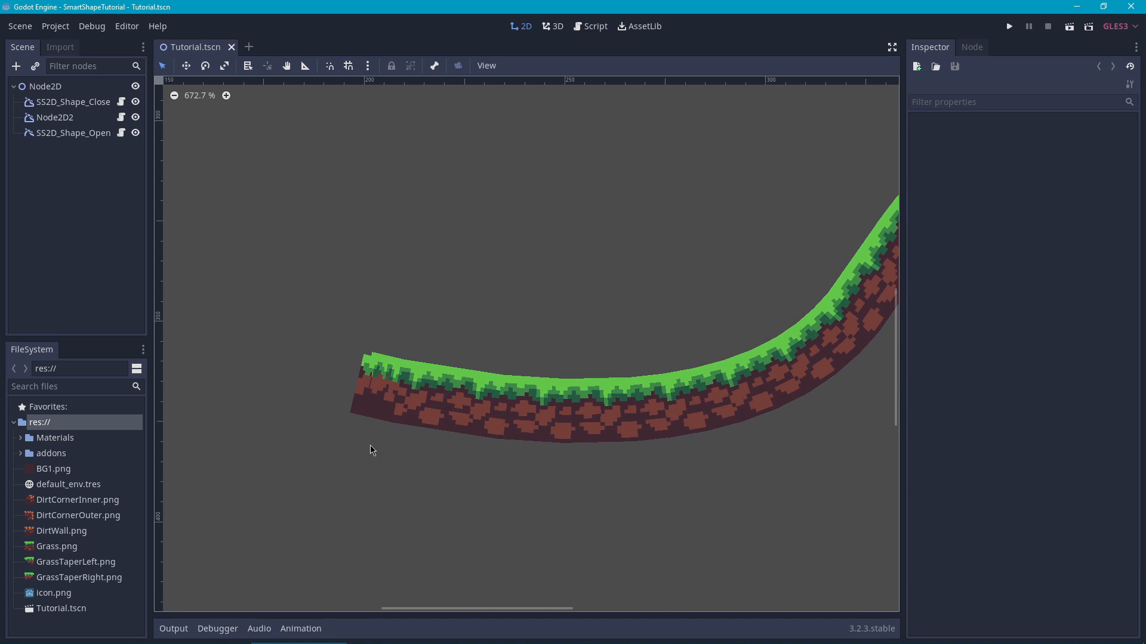
pyautogui.scroll(1, 370, 450)
pyautogui.moveTo(673, 420)
pyautogui.mouseDown(button='middle')
pyautogui.moveTo(402, 461)
pyautogui.moveTo(627, 368)
pyautogui.moveTo(664, 410)
pyautogui.mouseUp(button='middle')
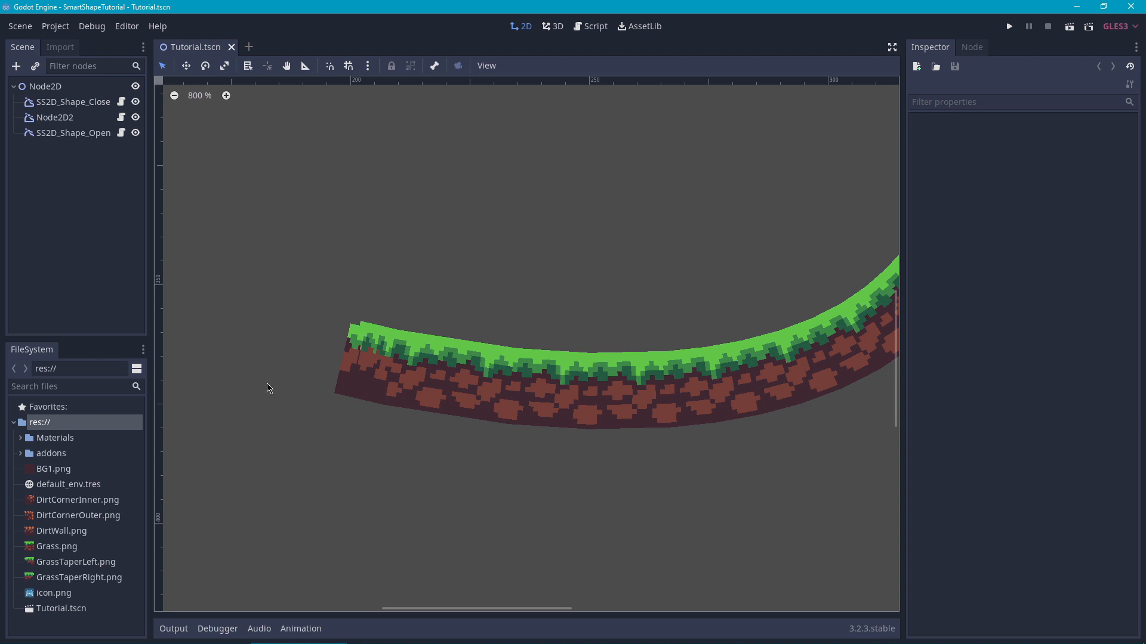
# Duplicate Dirt.tres in the Materials folder as DirtWithNormalRange.tres
pyautogui.doubleClick(66, 441)
pyautogui.click(73, 455)
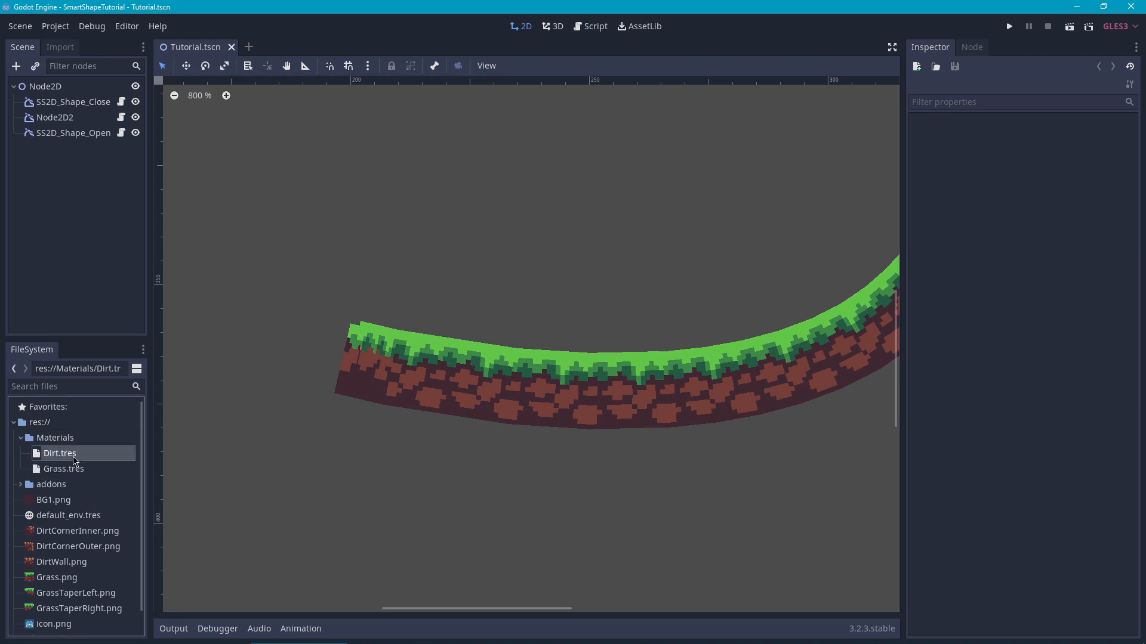
pyautogui.rightClick(73, 454)
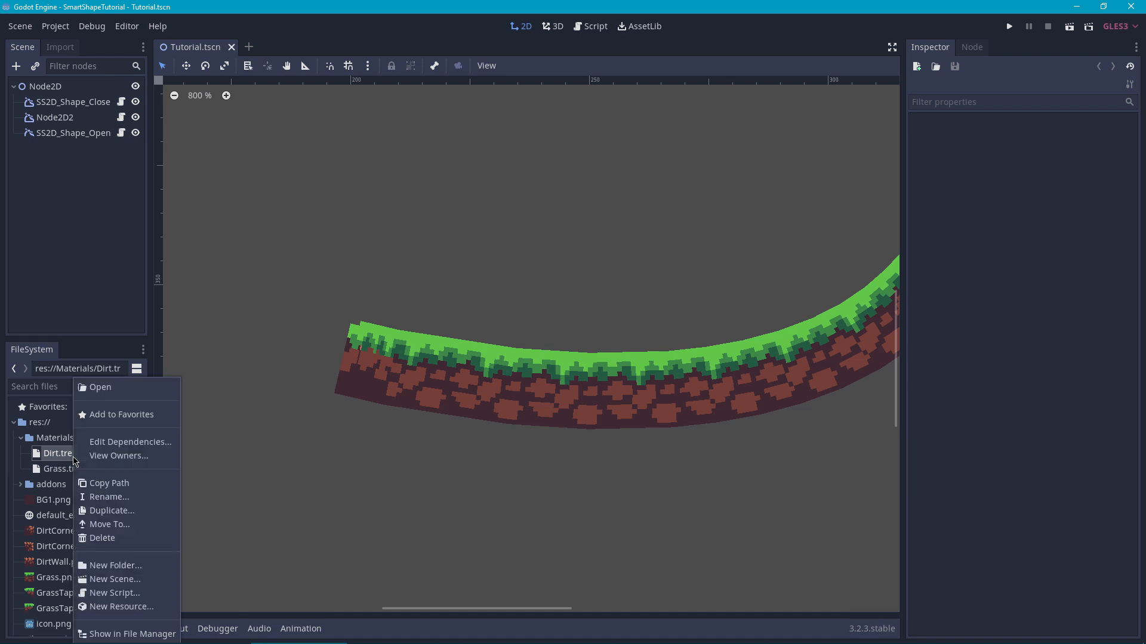
pyautogui.click(112, 511)
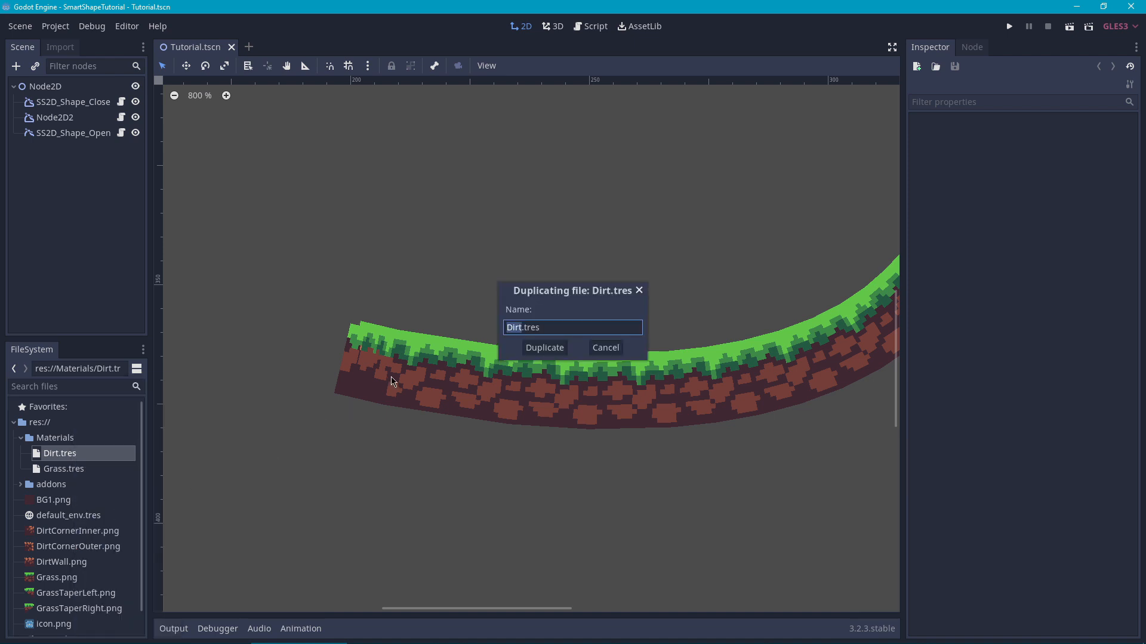
pyautogui.press('Right')
pyautogui.press('Right')
pyautogui.write('WithNormalRange')
pyautogui.click(539, 348)
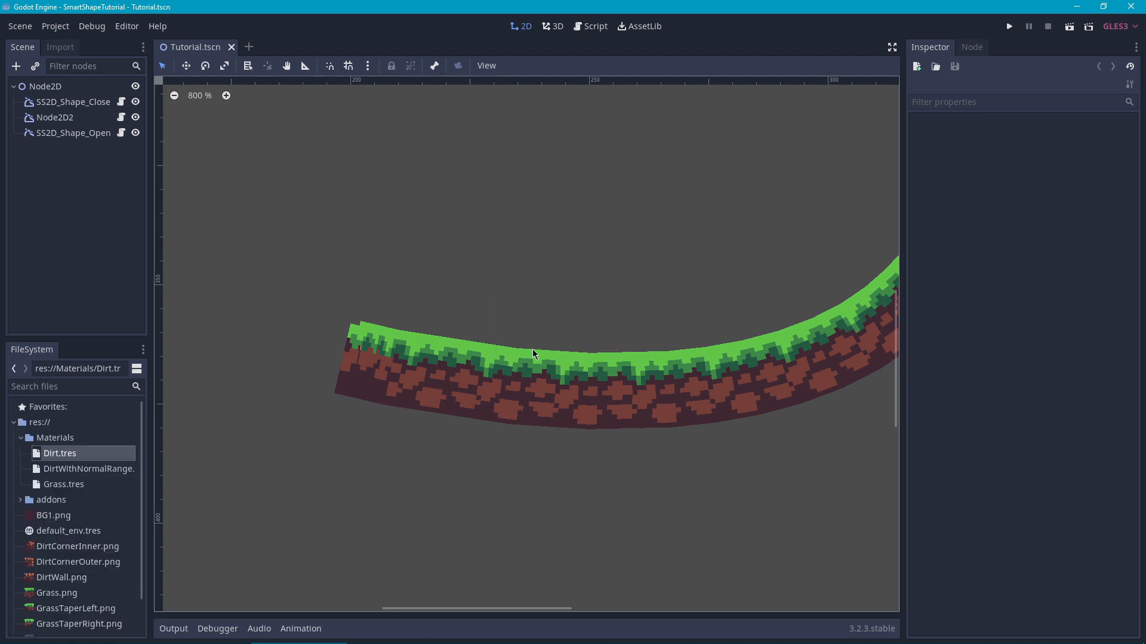
# Set the Normal Range of DirtWithNormalRange.tres to Begin 135 and Distance 270, and save the scene
pyautogui.click(74, 469)
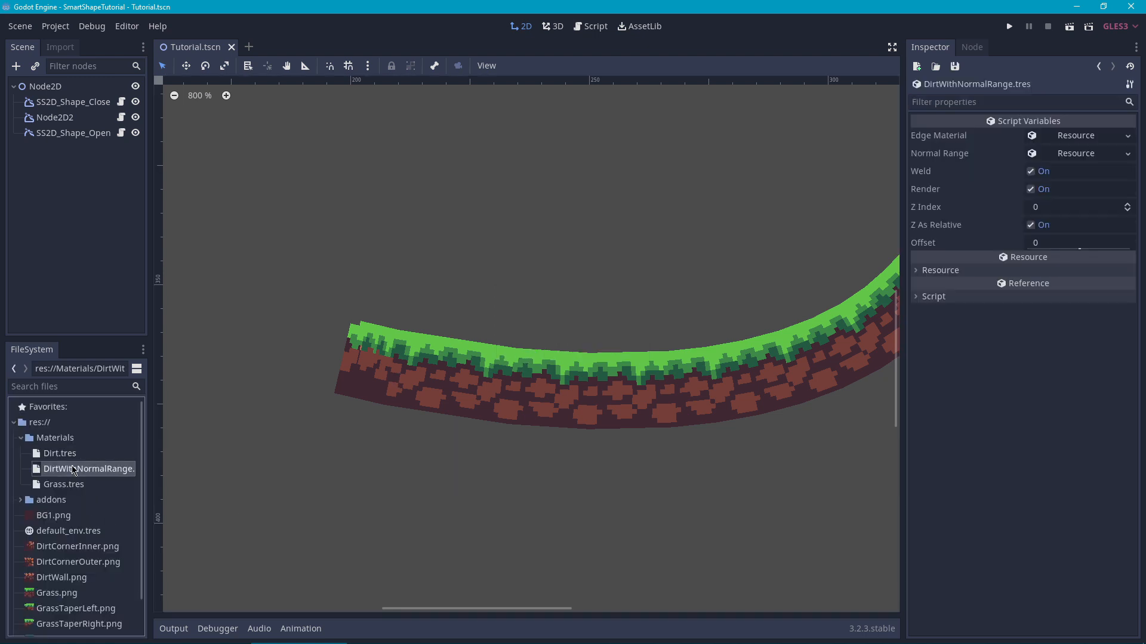
pyautogui.click(1050, 137)
pyautogui.click(1052, 136)
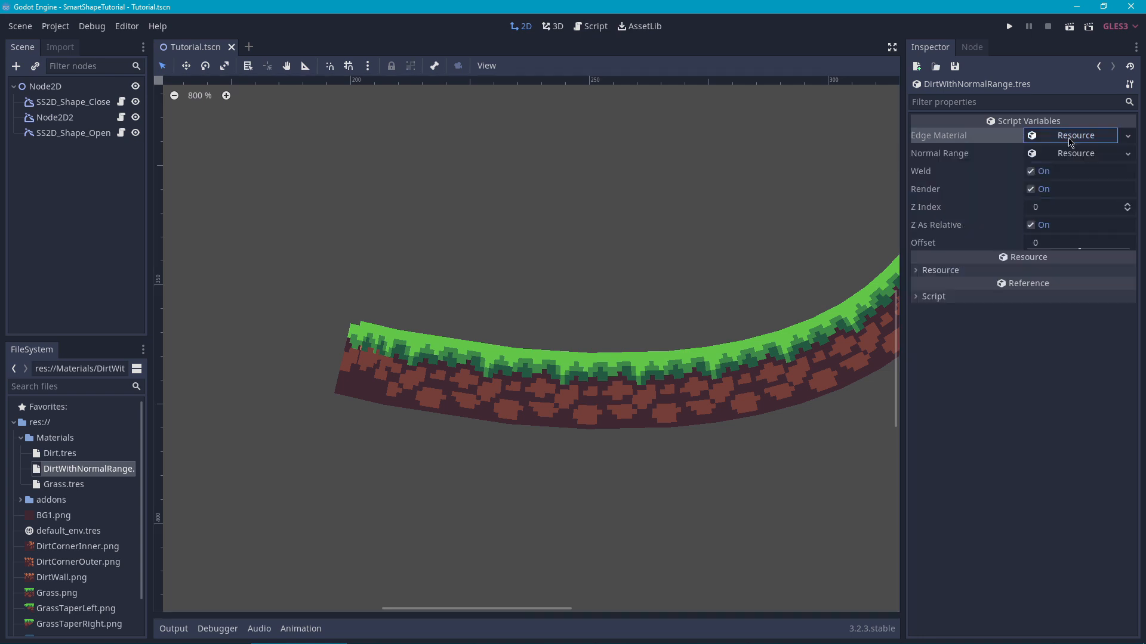
pyautogui.click(1052, 154)
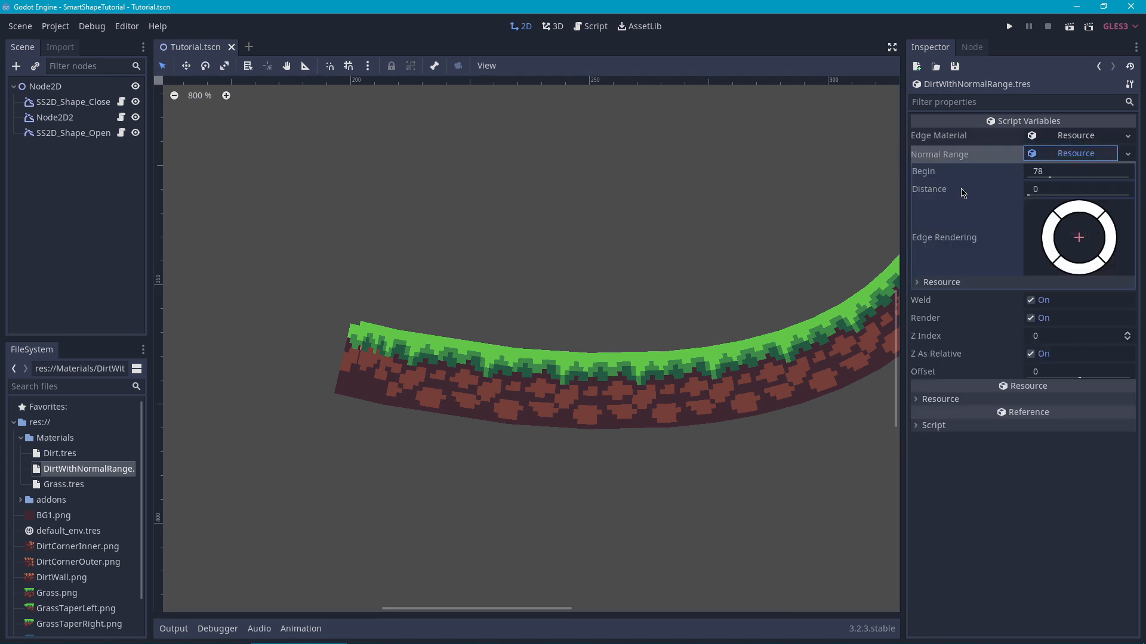
pyautogui.moveTo(1049, 177); pyautogui.dragTo(1074, 183)
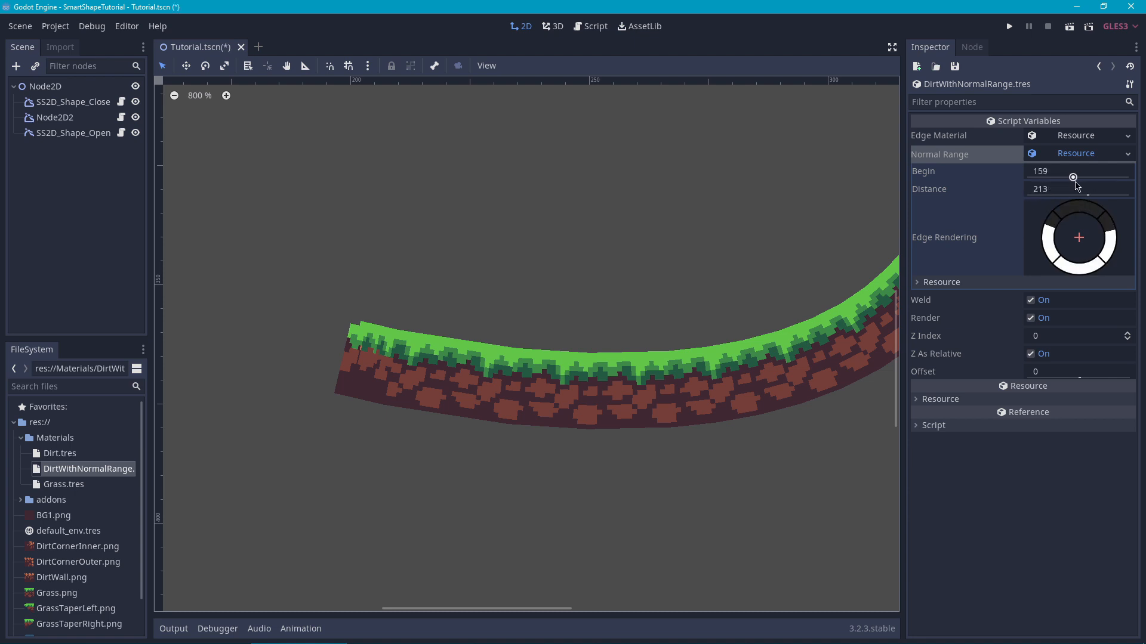
pyautogui.click(1063, 172)
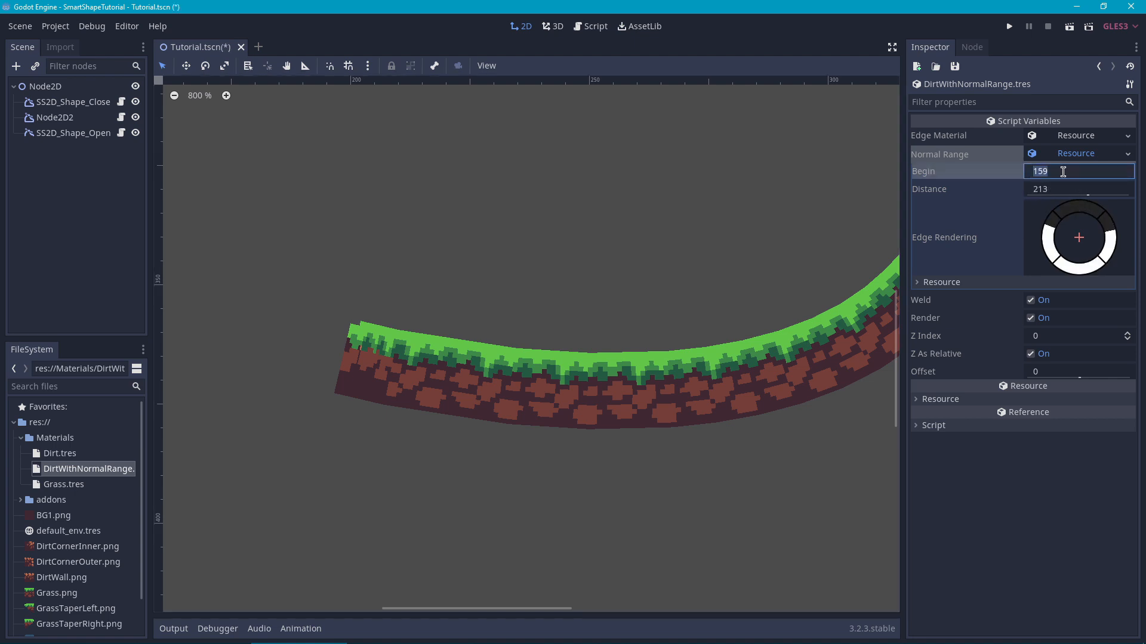
pyautogui.write('135')
pyautogui.press('Return')
pyautogui.click(1055, 187)
pyautogui.write('2')
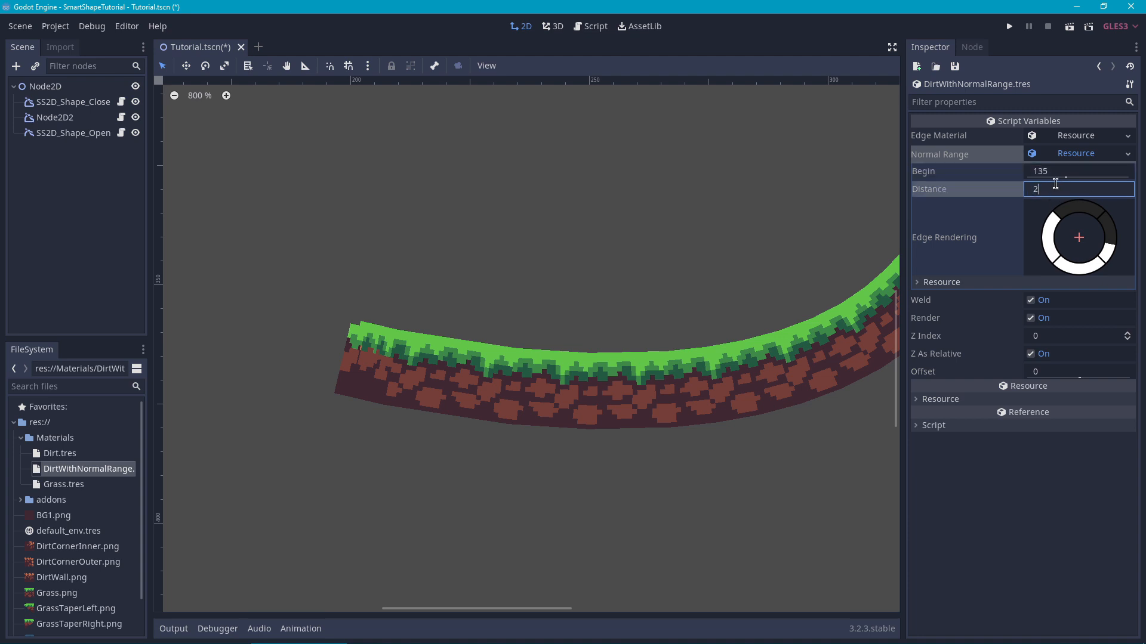
pyautogui.write('70')
pyautogui.press('Return')
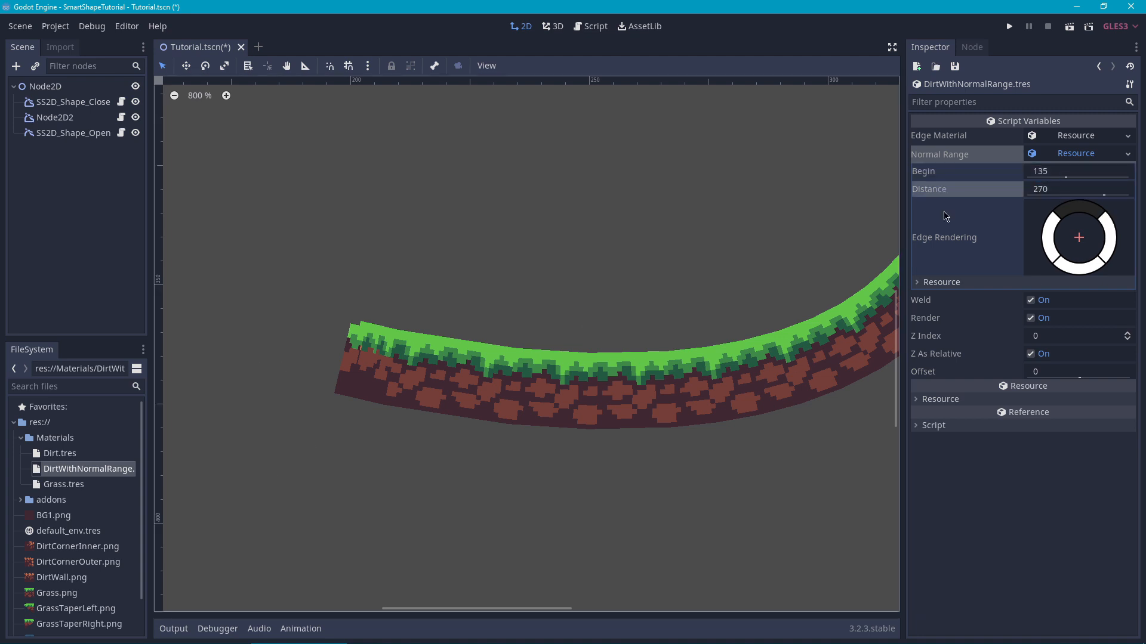
pyautogui.hotkey('ctrl', 's')
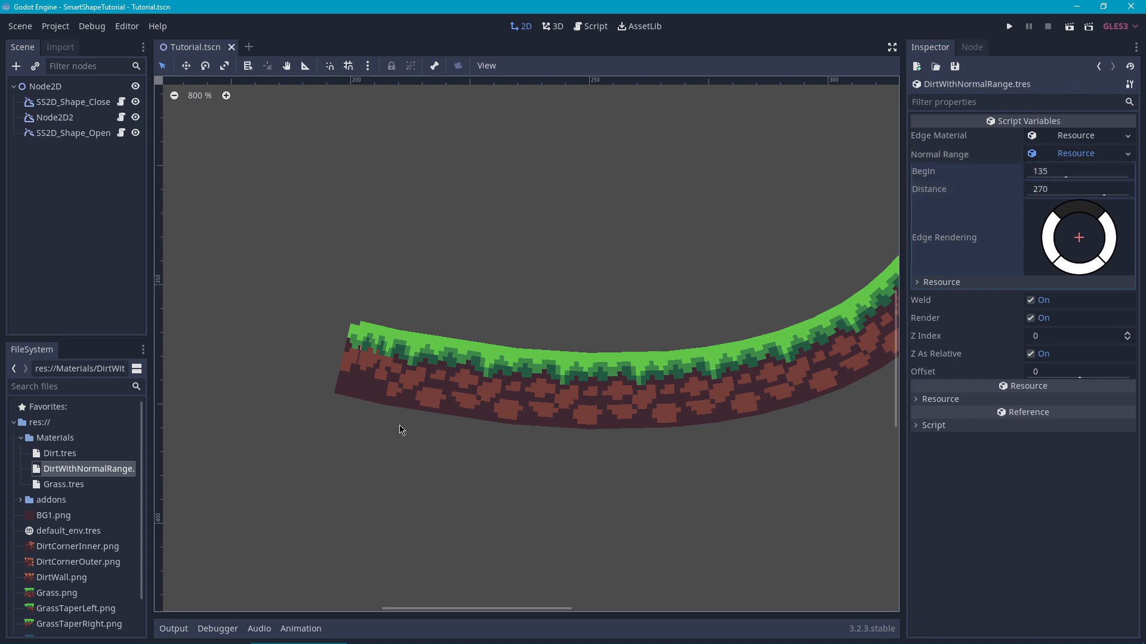
# Assign DirtWithNormalRange.tres to element 1 of the open shape's Edge Meta Materials
pyautogui.click(58, 140)
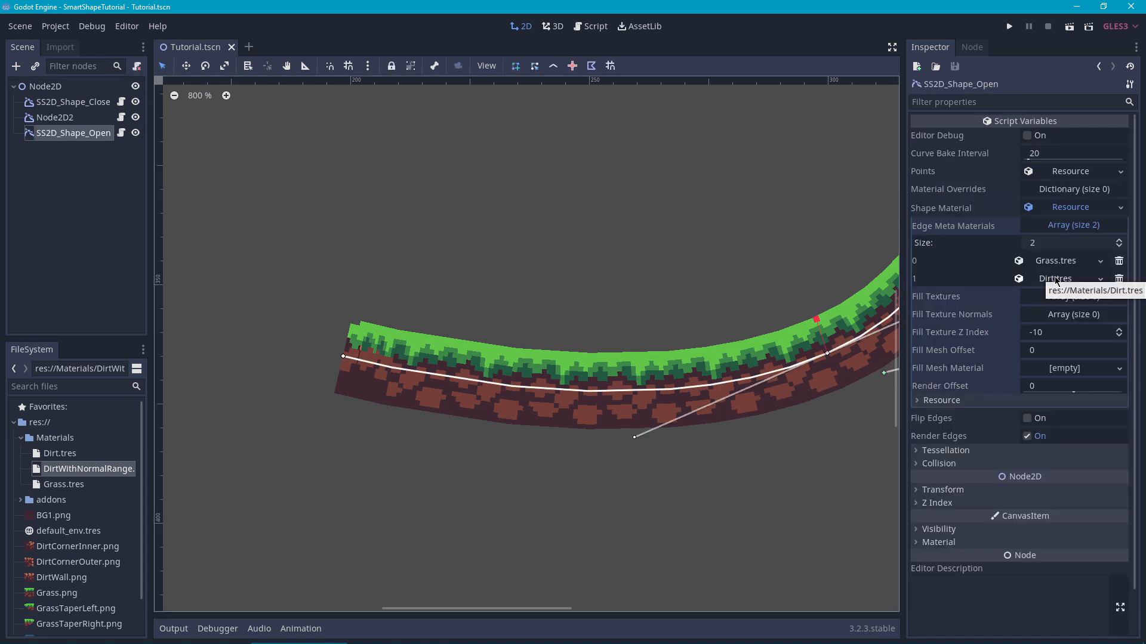
pyautogui.moveTo(55, 473); pyautogui.dragTo(1030, 281)
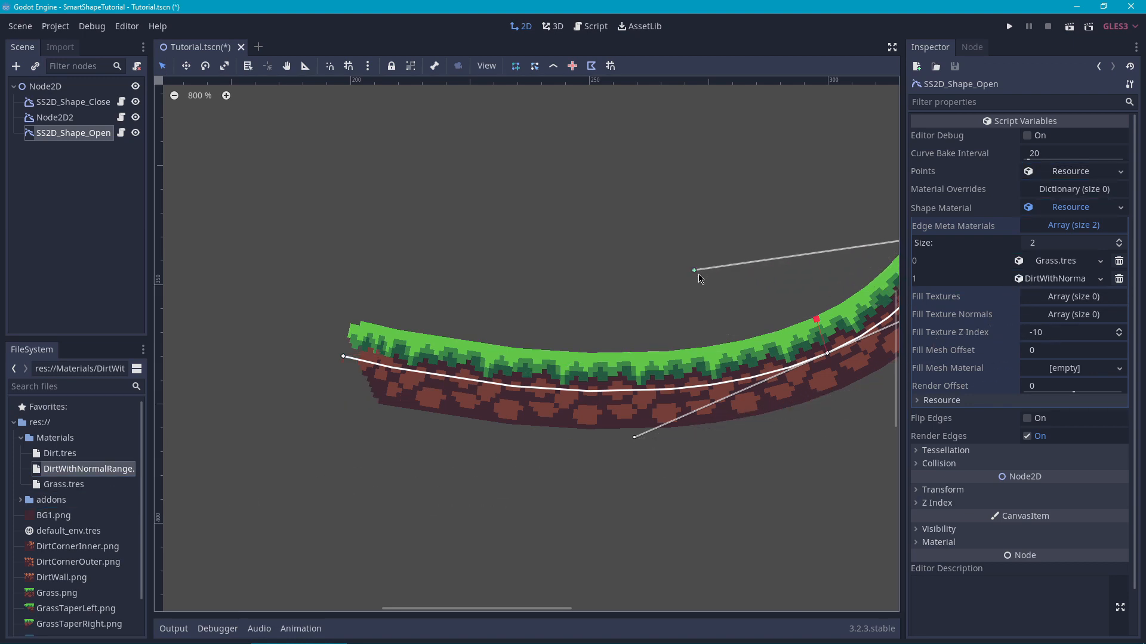
pyautogui.moveTo(622, 314); pyautogui.dragTo(653, 295, button='middle')
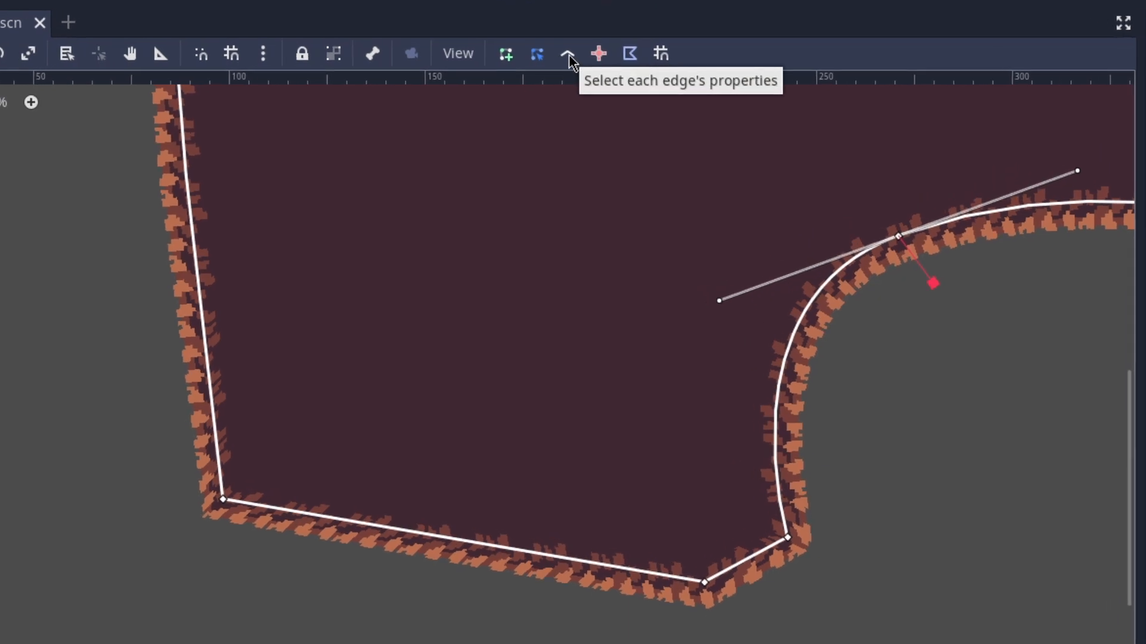
# Enable a material override on the closed shape's bottom edge between points 6 and 7, and view the selectable edge materials without assigning one
pyautogui.click(567, 54)
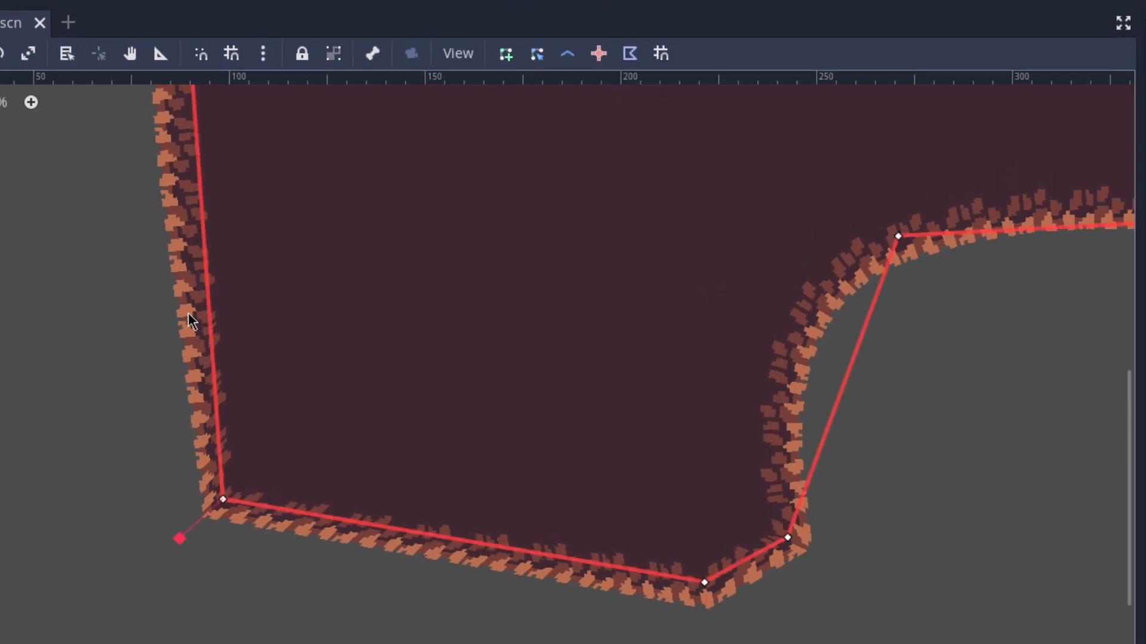
pyautogui.moveTo(438, 549)
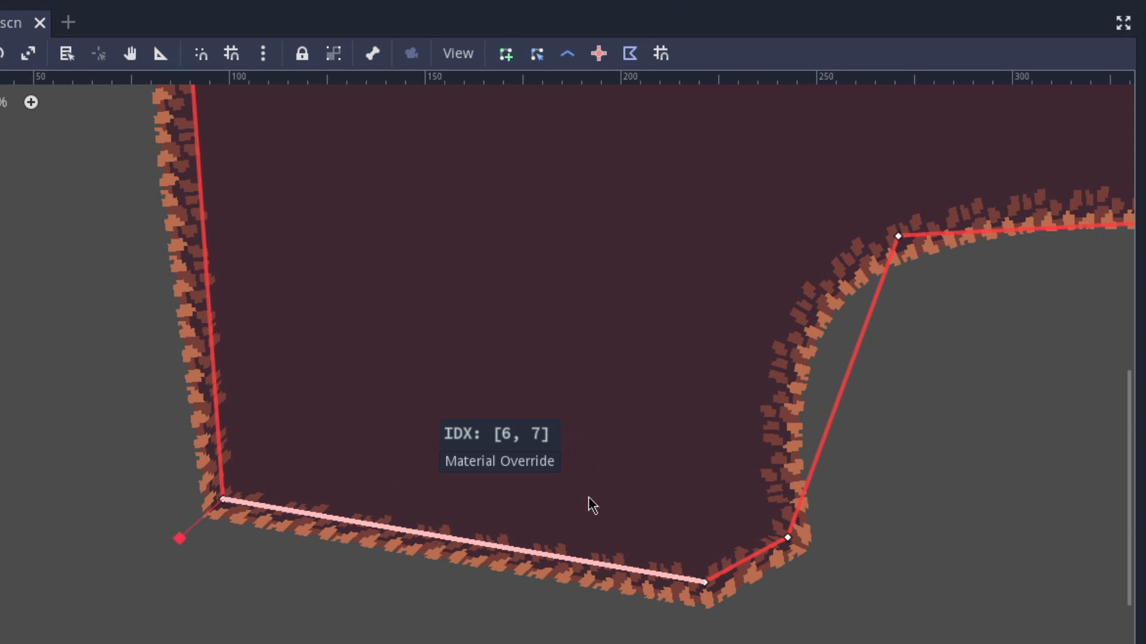
pyautogui.click(452, 462)
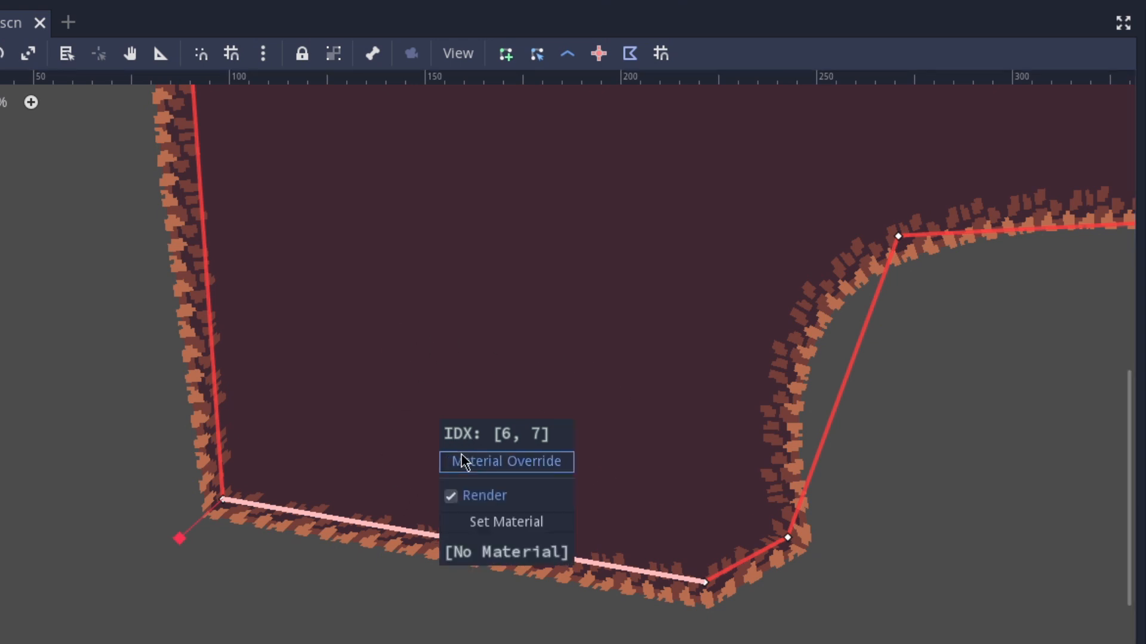
pyautogui.click(523, 507)
pyautogui.click(524, 508)
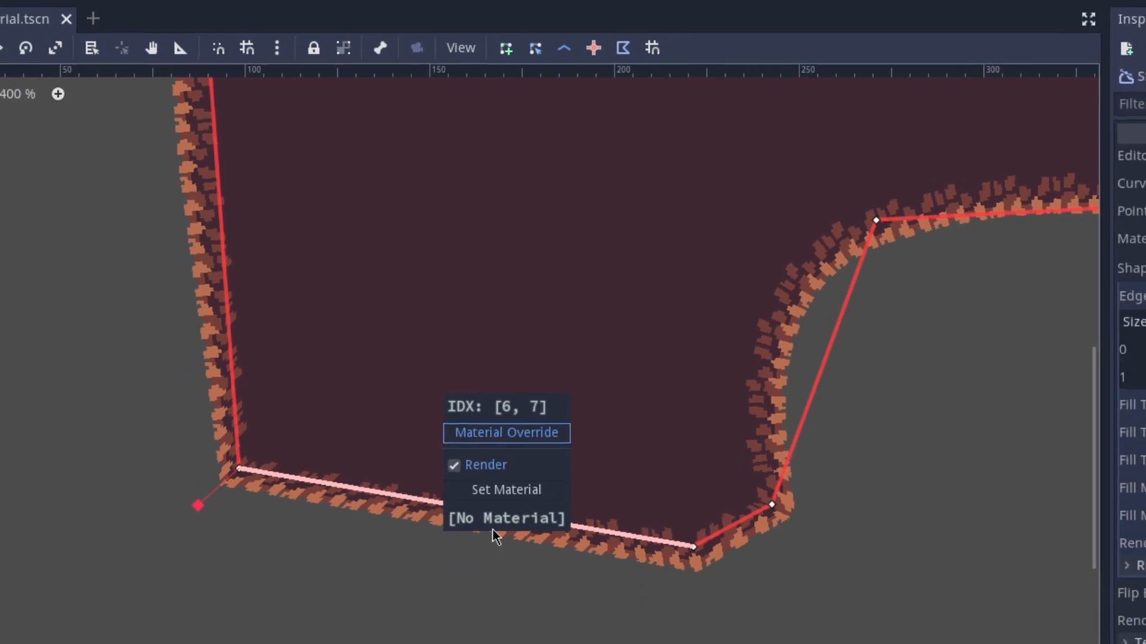
pyautogui.click(506, 518)
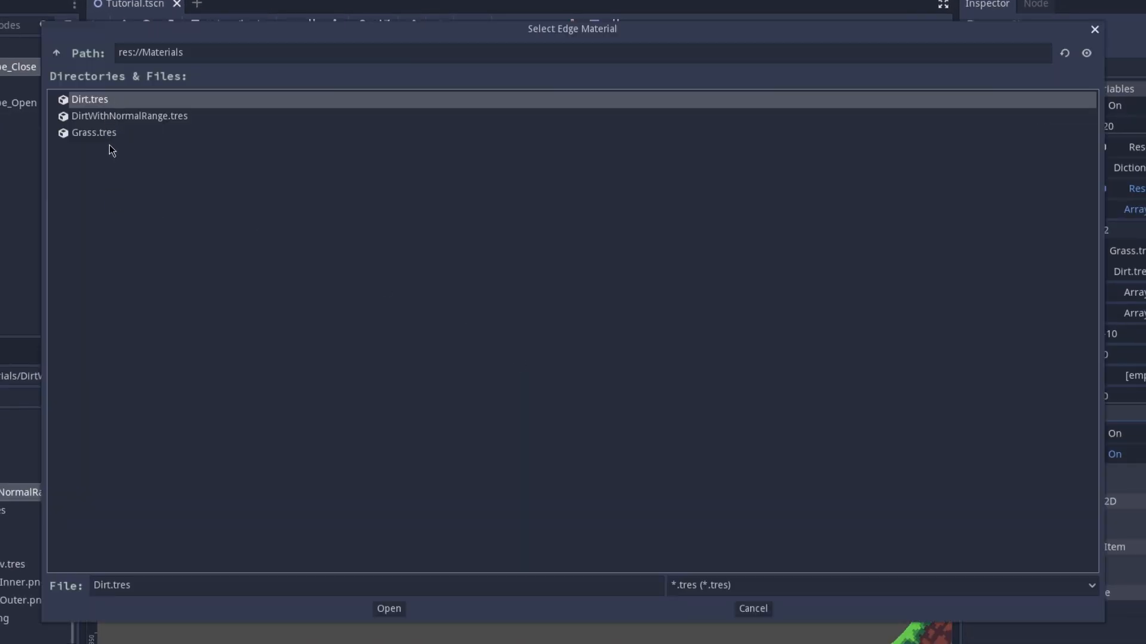
pyautogui.click(746, 615)
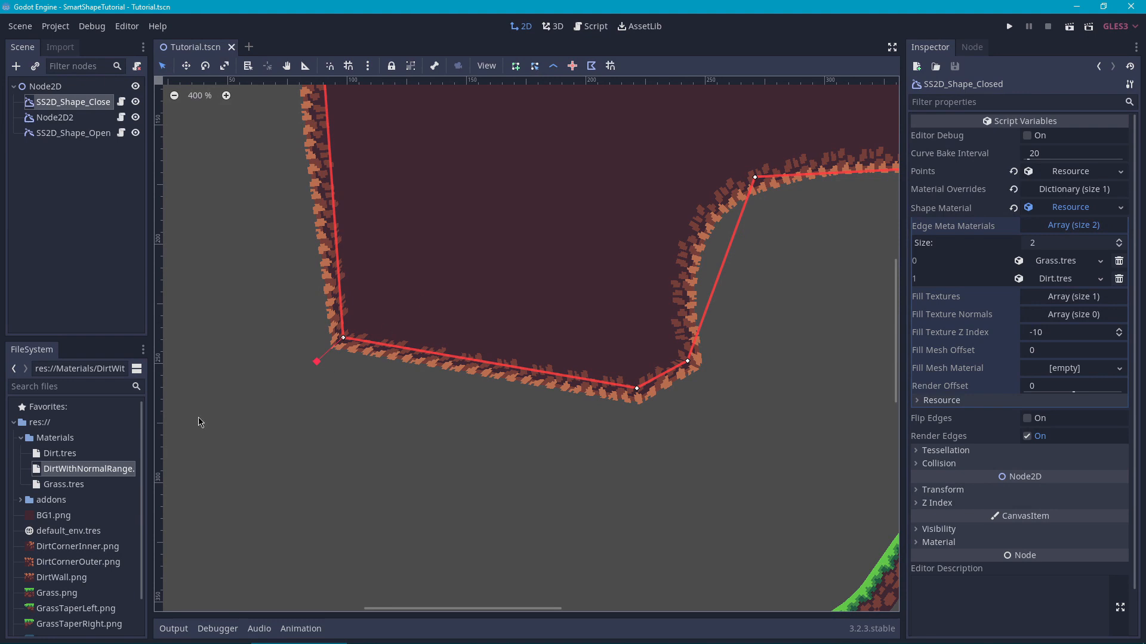
# Open Dirt.tres and review its Edge Material properties
pyautogui.click(90, 456)
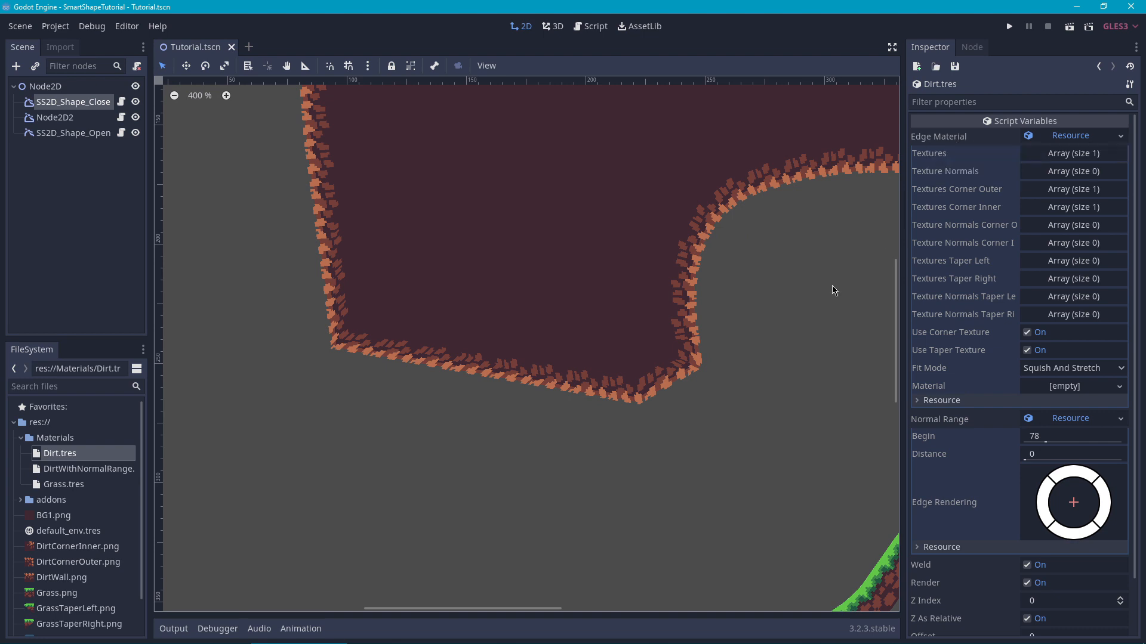
pyautogui.click(1072, 136)
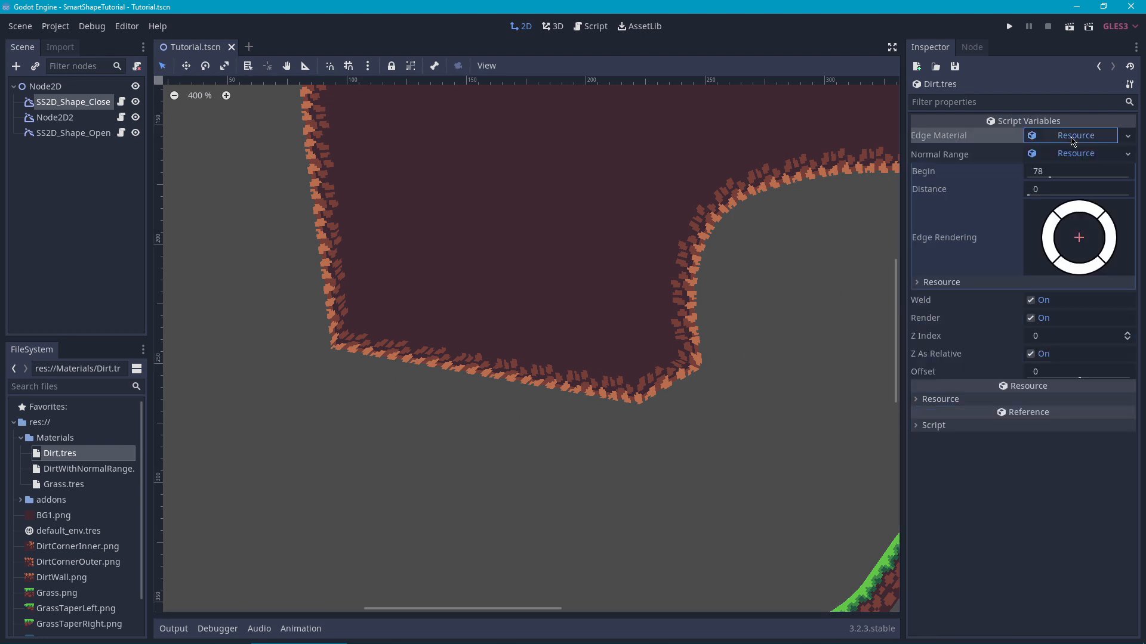
pyautogui.click(1072, 137)
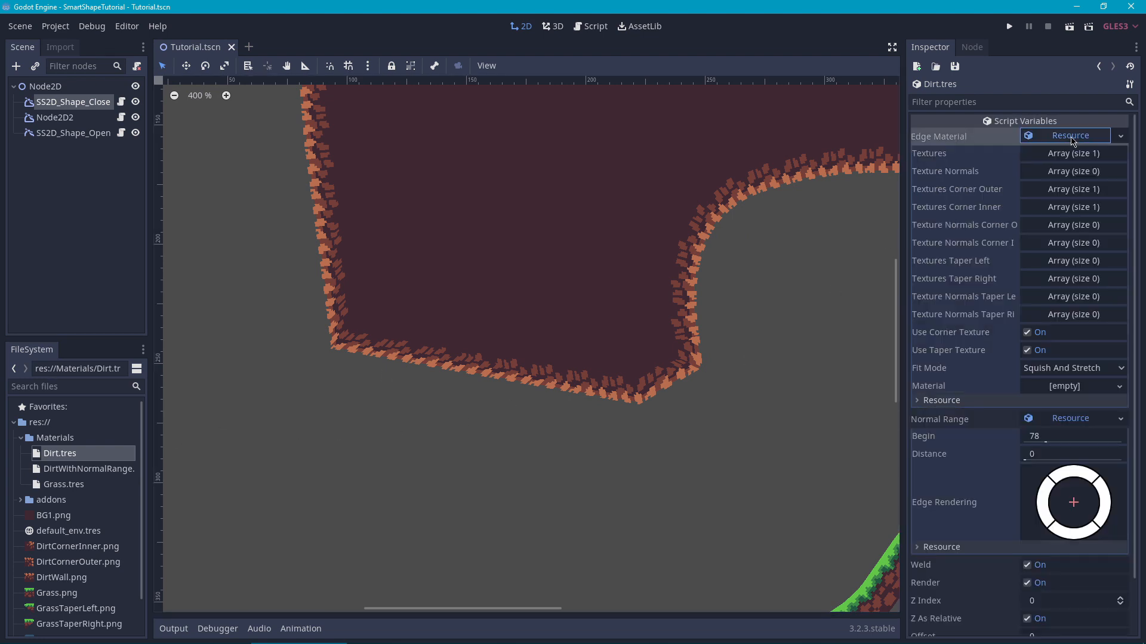
# Open the Grass.tres edge meta material and collapse its Edge Material properties
pyautogui.click(95, 484)
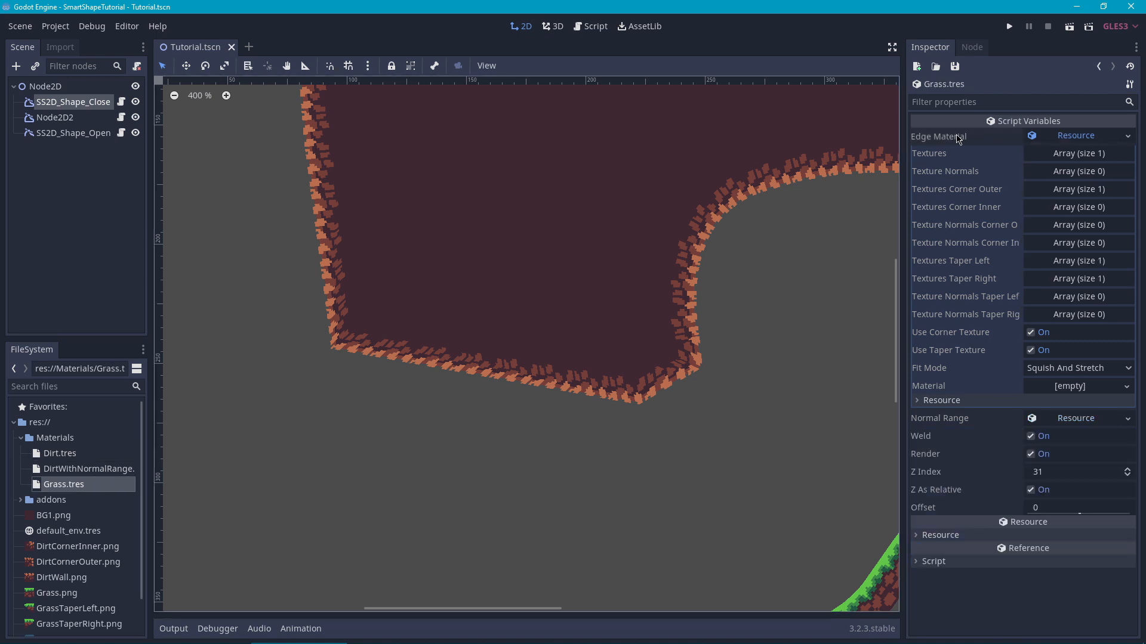
pyautogui.click(1072, 141)
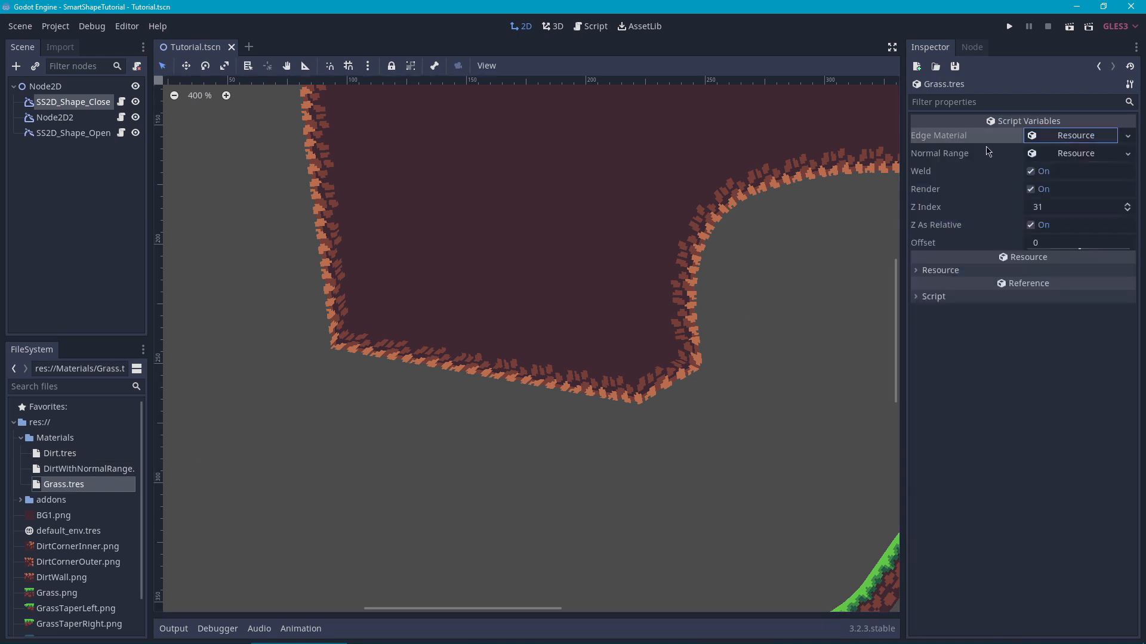
# Try to save the Edge Material of Grass.tres as a separate resource
pyautogui.click(1128, 137)
pyautogui.scroll(-8, 1050, 230)
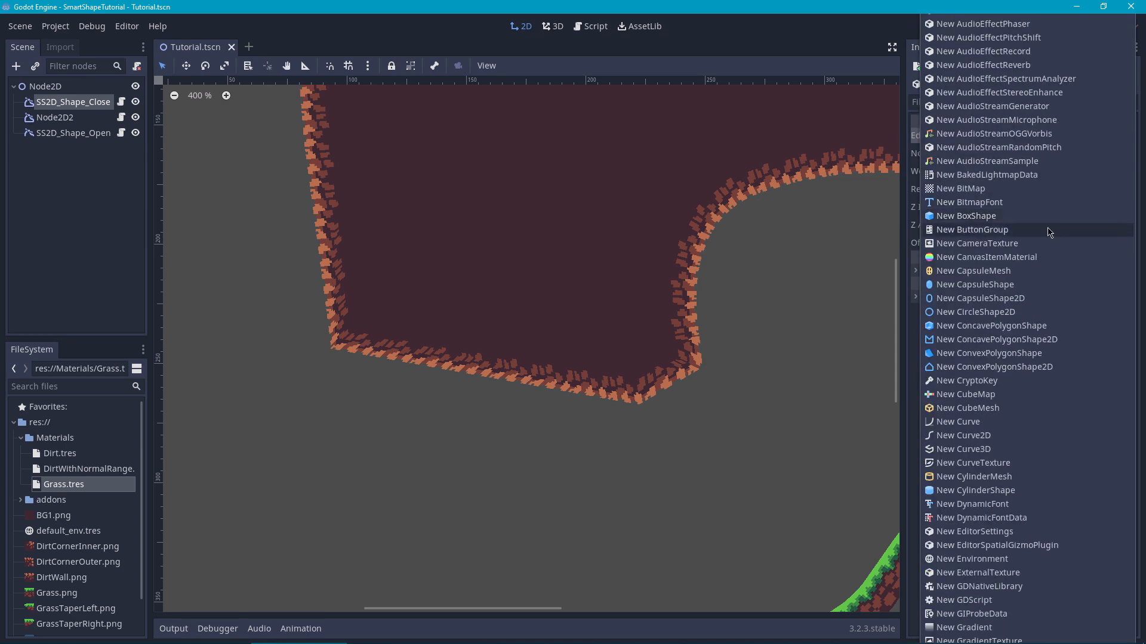
pyautogui.scroll(-20, 1049, 233)
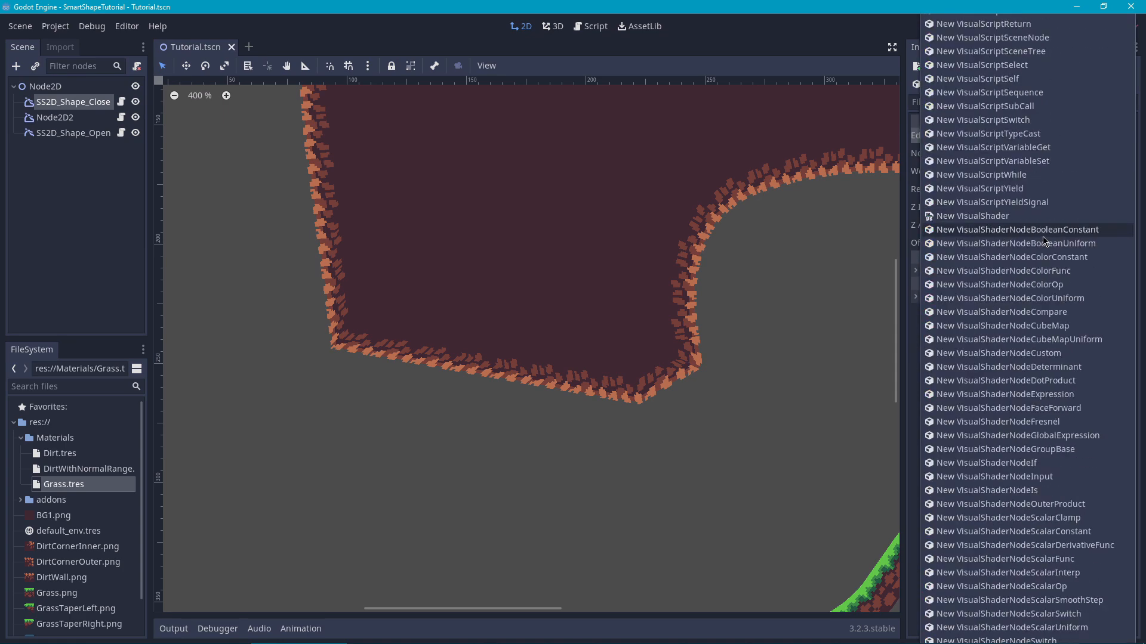
pyautogui.scroll(-10, 1044, 241)
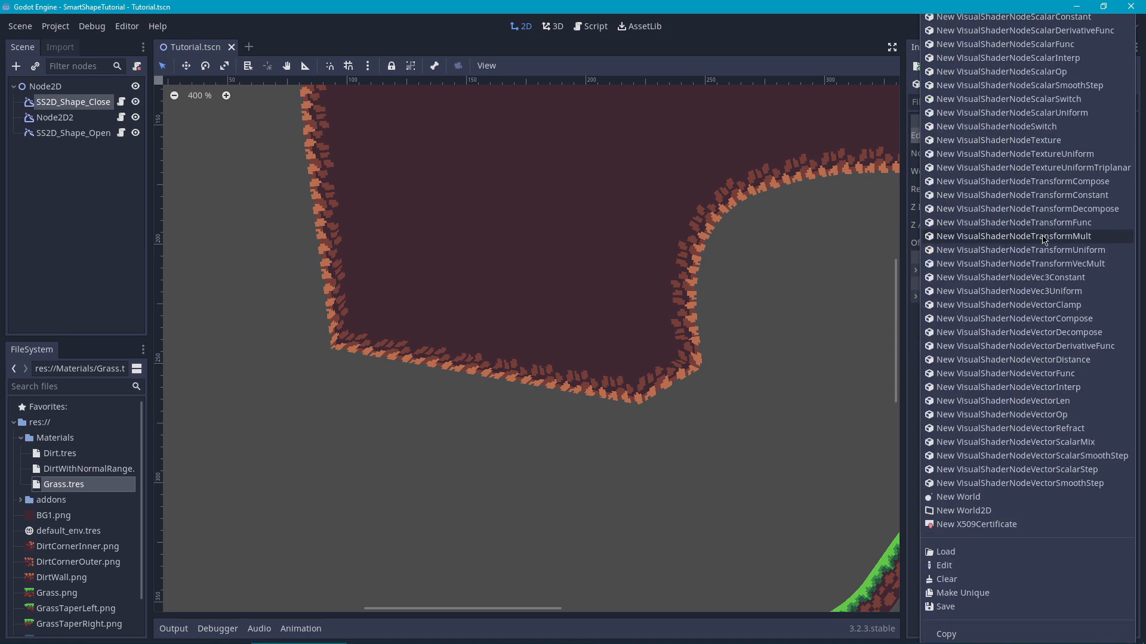
pyautogui.click(954, 607)
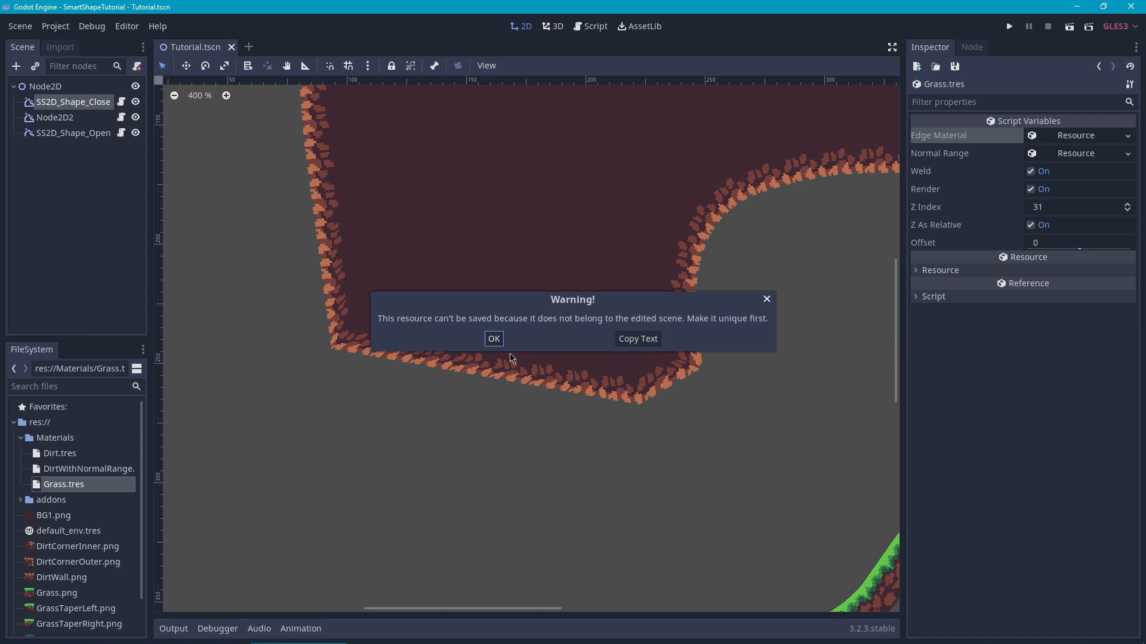
pyautogui.click(494, 340)
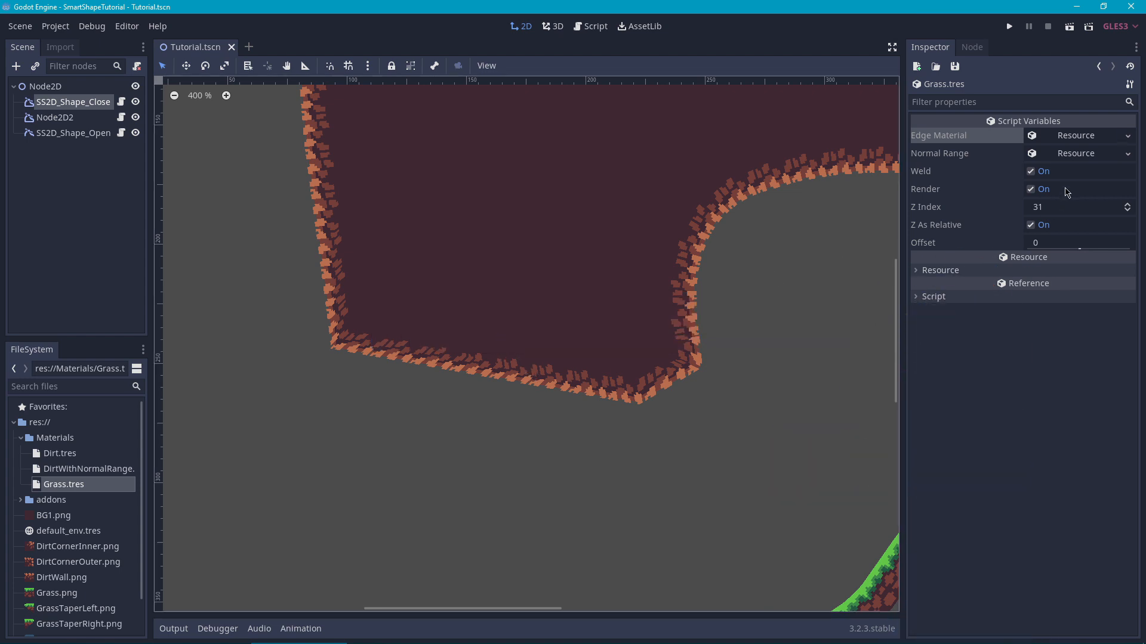
# Make the Edge Material resource of Grass.tres unique
pyautogui.click(1125, 138)
pyautogui.scroll(-10, 1054, 296)
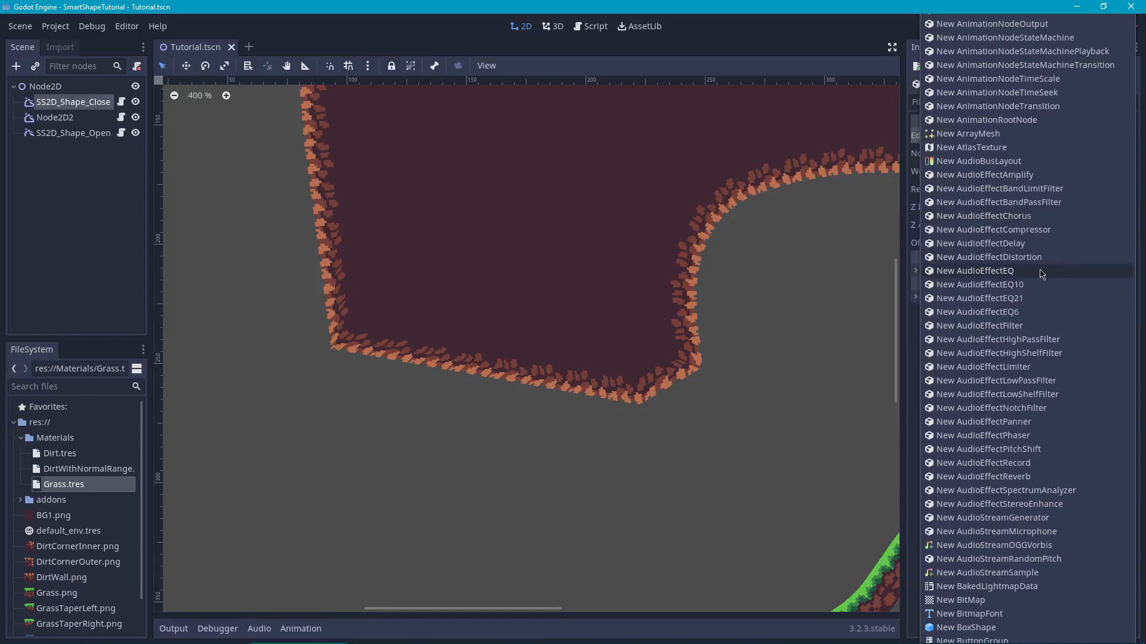
pyautogui.scroll(-20, 1054, 296)
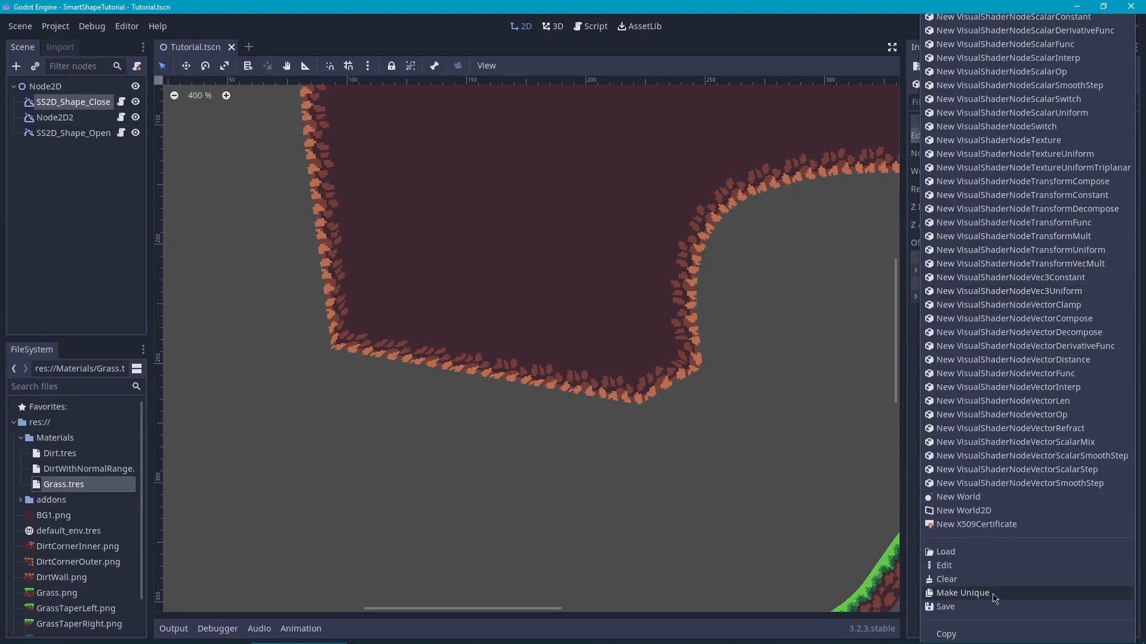
pyautogui.click(994, 594)
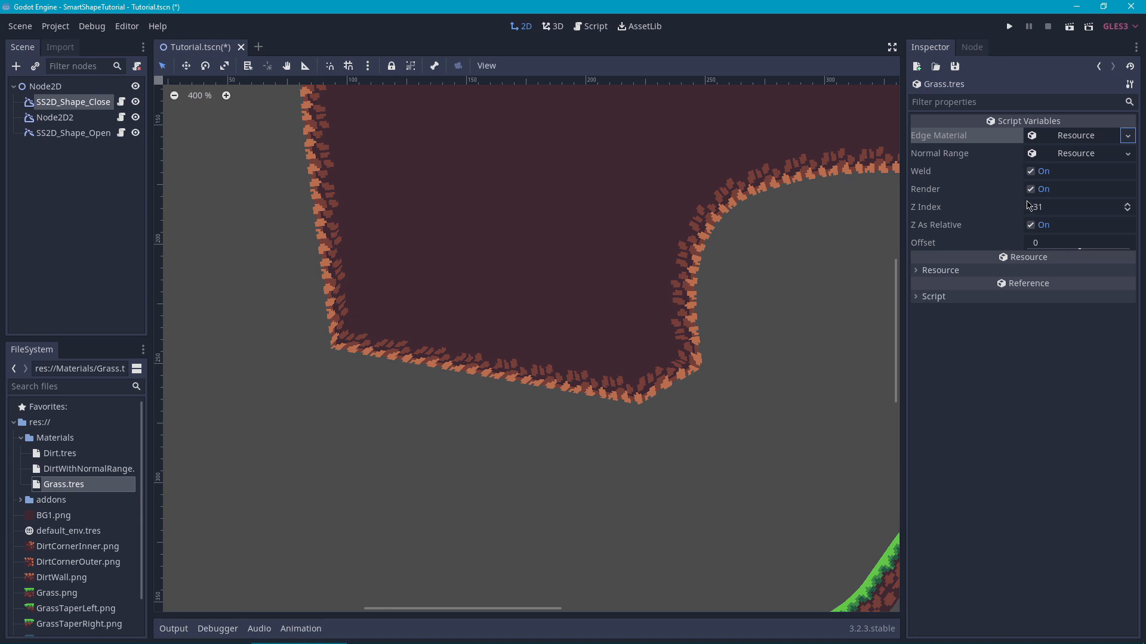
# Save the Edge Material of Grass.tres in the Materials folder as GrassEdgeMaterial.tres
pyautogui.click(1128, 137)
pyautogui.scroll(-20, 1045, 323)
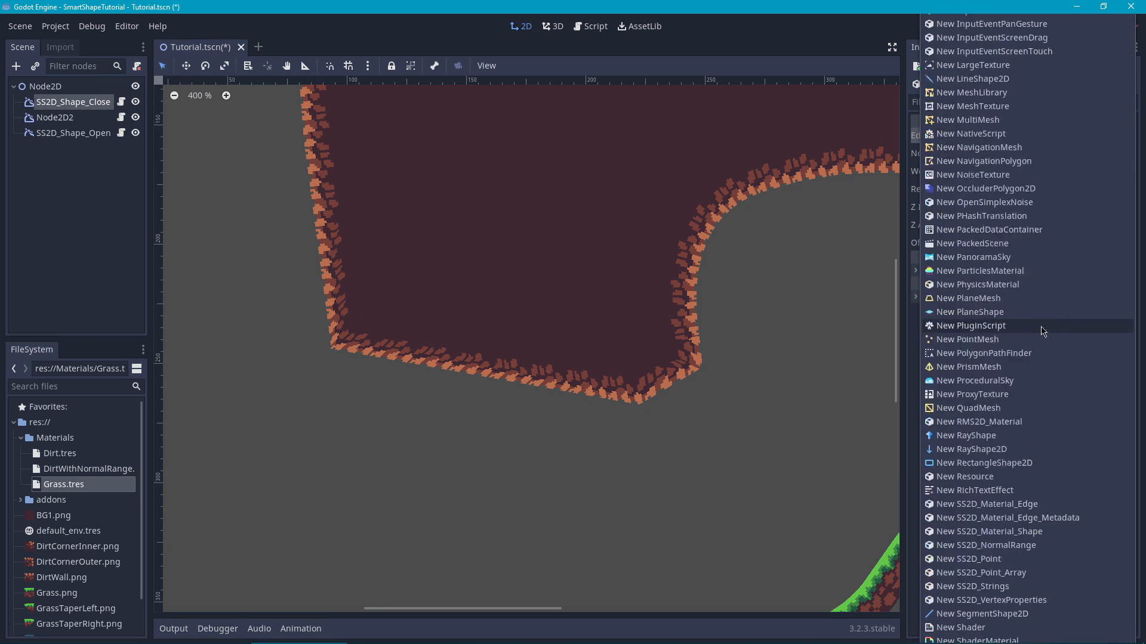
pyautogui.click(949, 607)
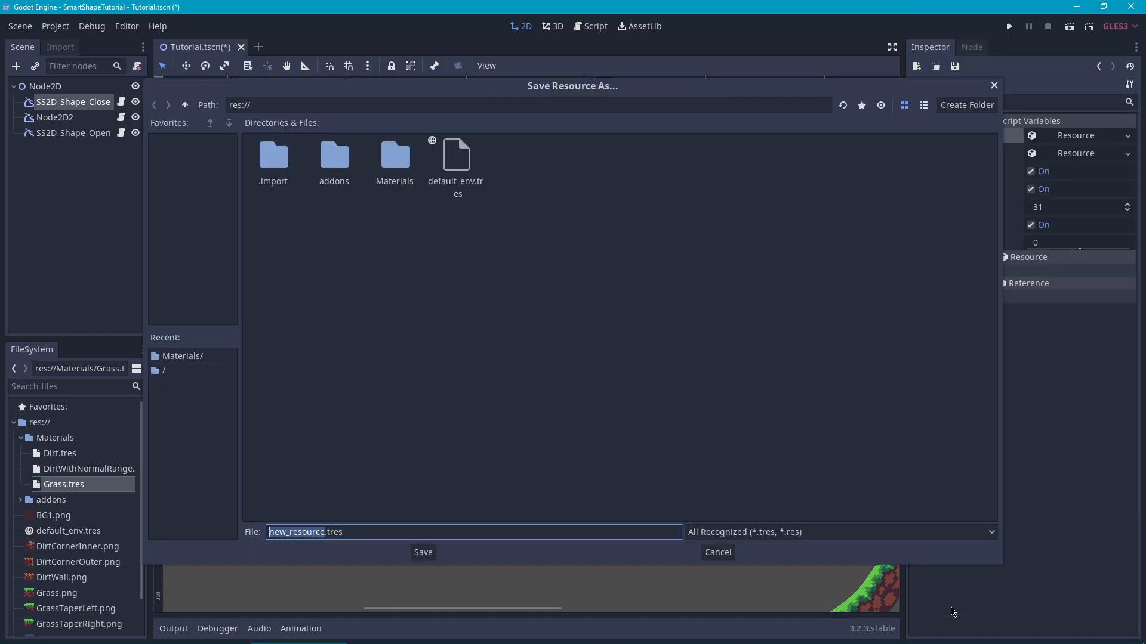
pyautogui.doubleClick(398, 168)
pyautogui.click(322, 532)
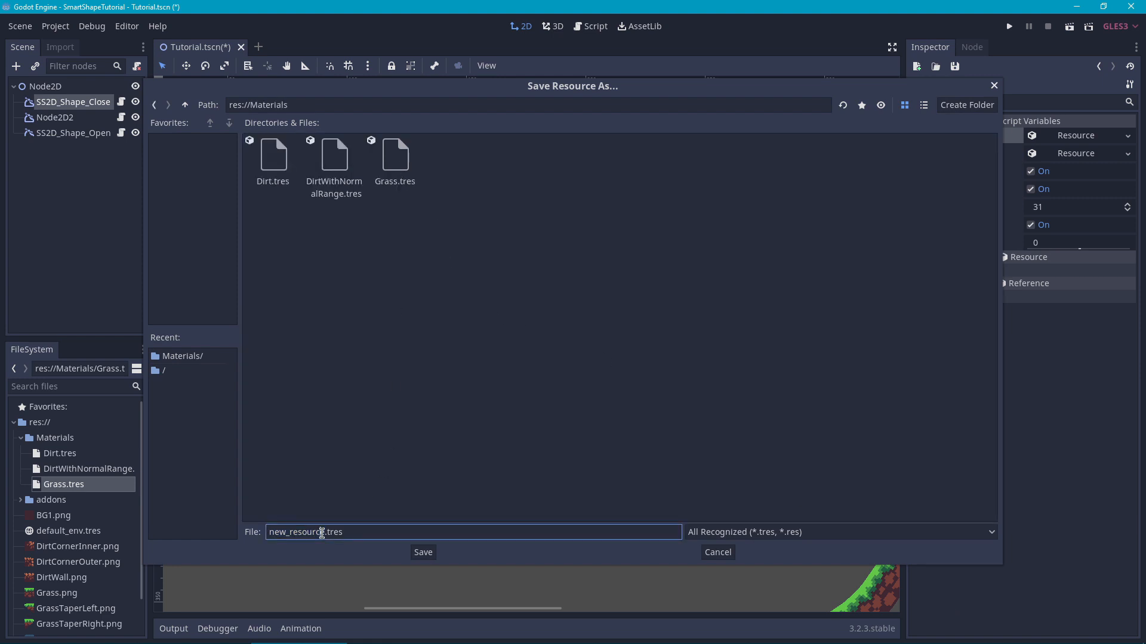
pyautogui.hotkey('shift', 'Home')
pyautogui.write('GrassEdgeMaterial')
pyautogui.click(422, 555)
# Assign GrassEdgeMaterial.tres as the material override on the closed shape's bottom edge between points 6 and 7
pyautogui.click(81, 103)
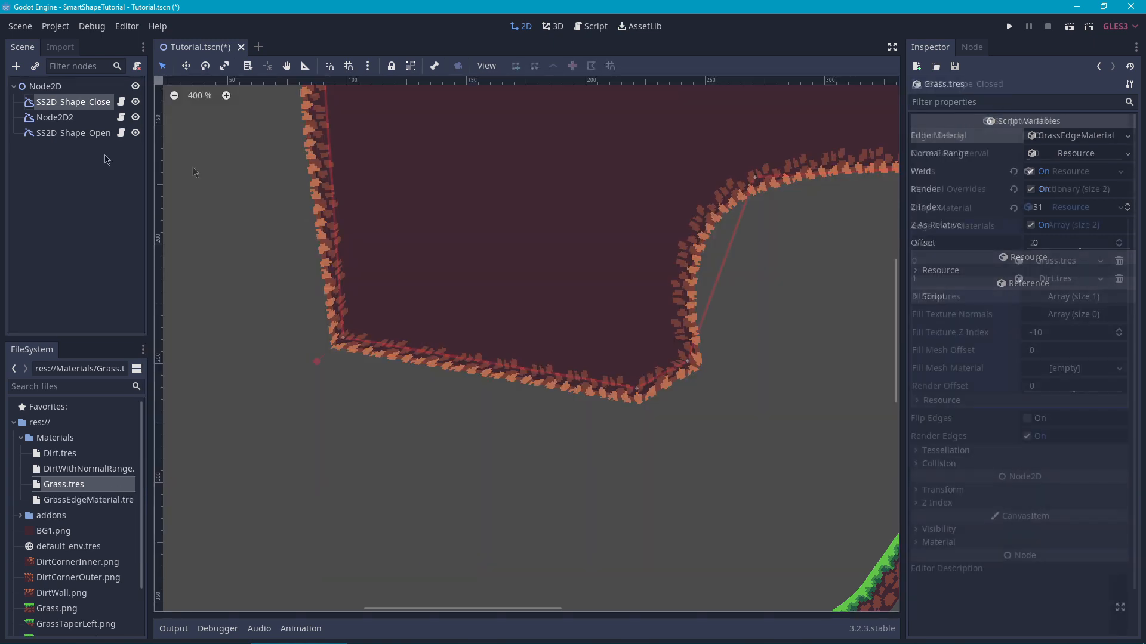
pyautogui.moveTo(393, 284); pyautogui.dragTo(385, 353, button='middle')
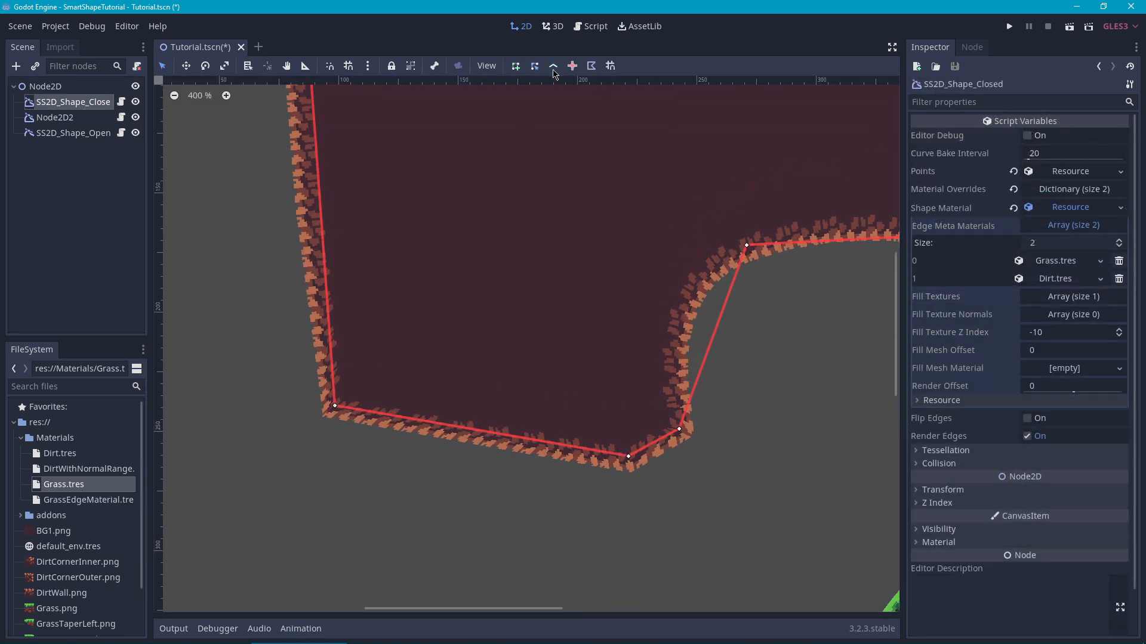
pyautogui.click(427, 424)
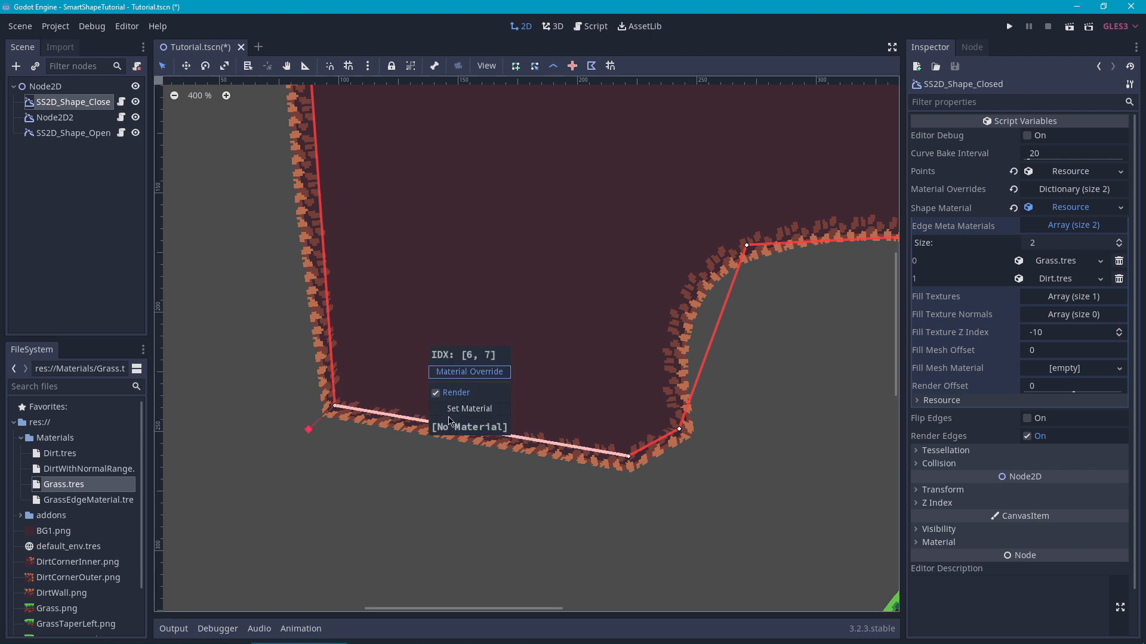
pyautogui.click(452, 420)
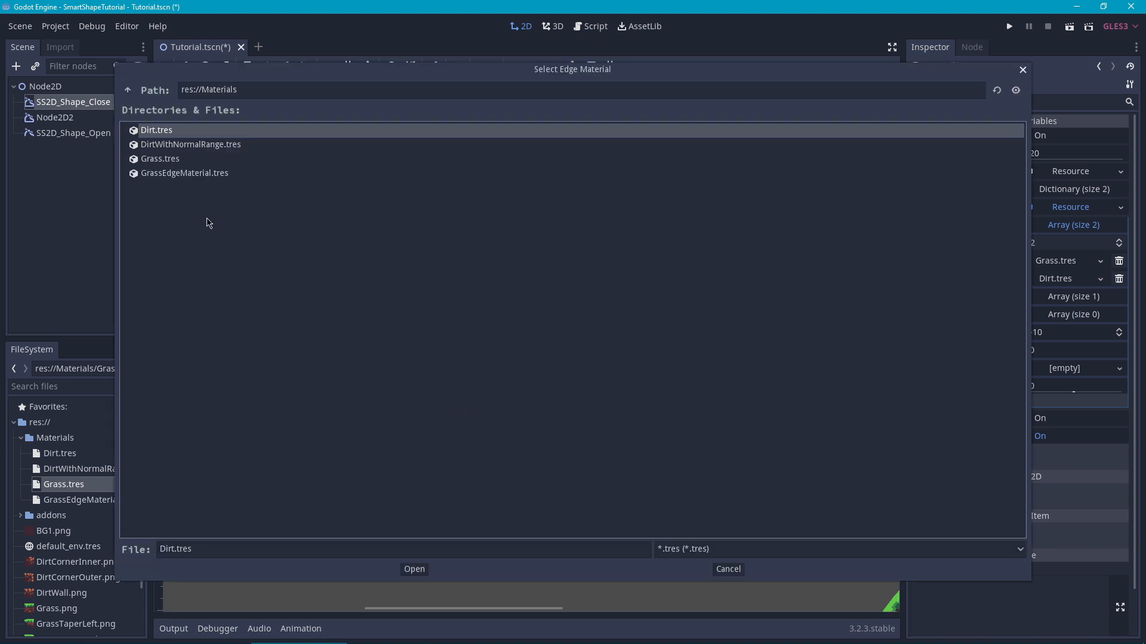
pyautogui.click(189, 177)
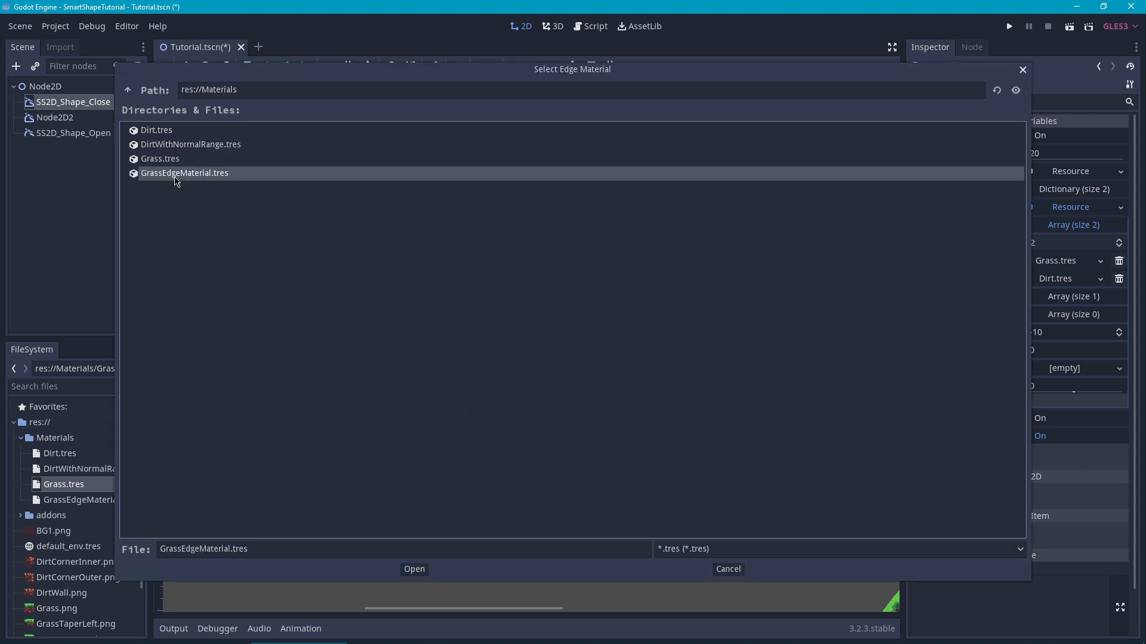
pyautogui.click(424, 570)
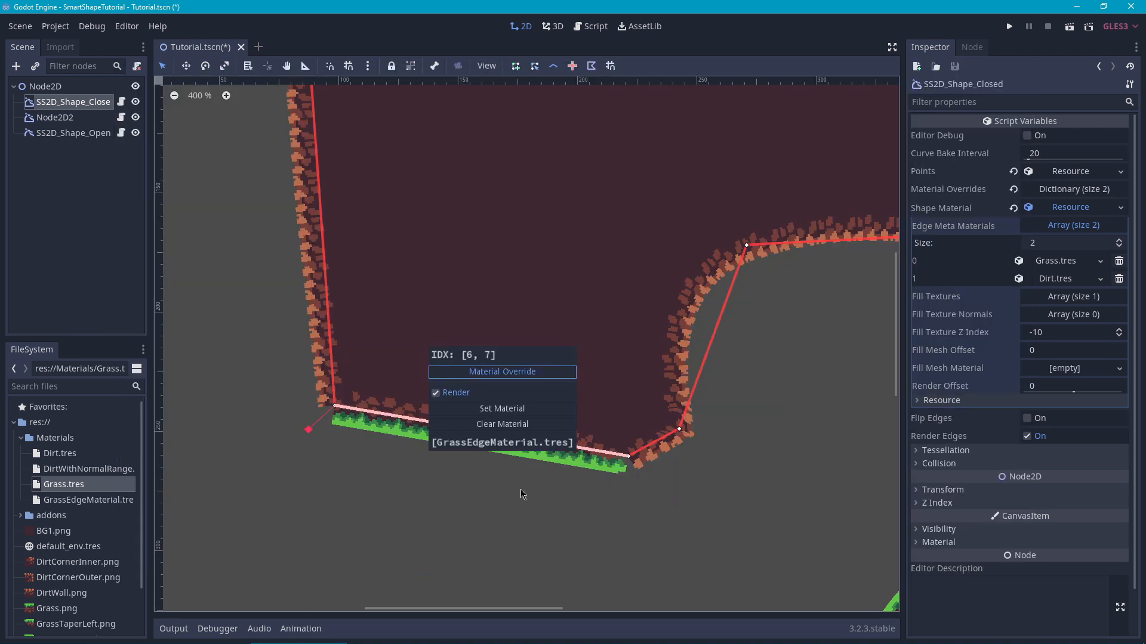
# Generate a static body parent and a sibling collision polygon for the closed shape
pyautogui.moveTo(702, 477); pyautogui.dragTo(699, 440, button='middle')
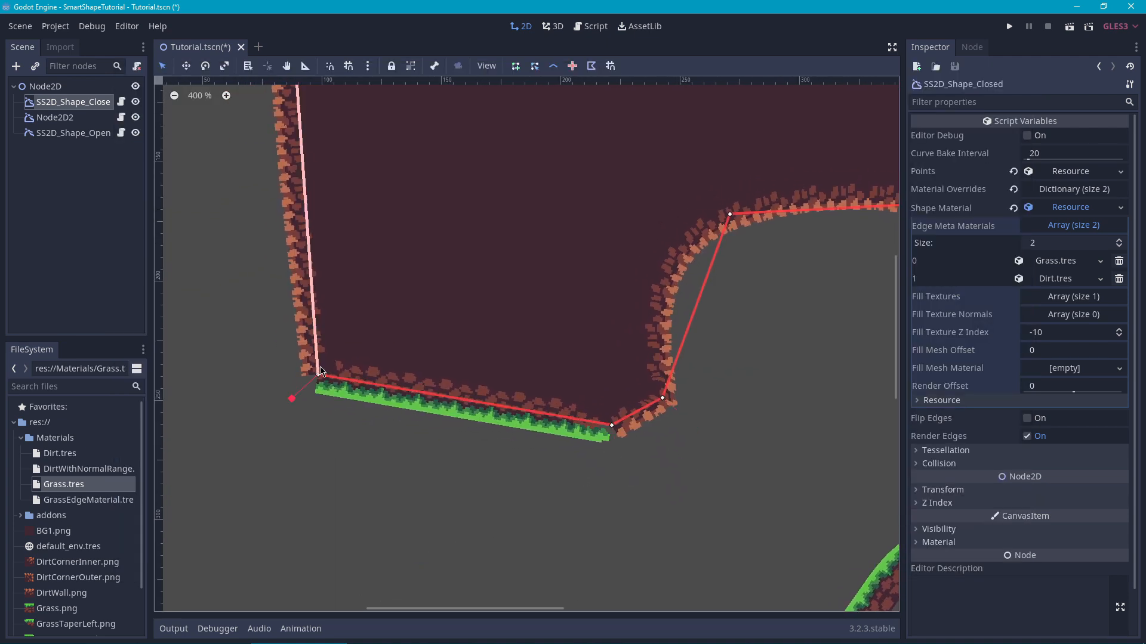
pyautogui.moveTo(622, 437); pyautogui.dragTo(535, 420, button='middle')
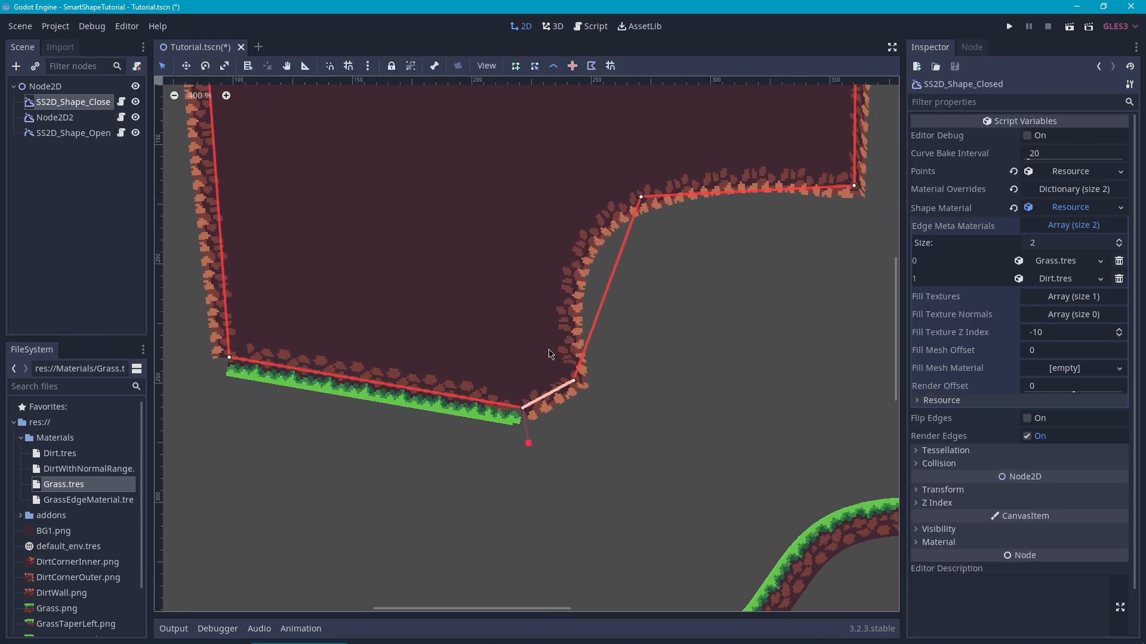
pyautogui.scroll(-6, 578, 292)
pyautogui.scroll(-1, 636, 243)
pyautogui.moveTo(701, 290); pyautogui.dragTo(682, 360, button='middle')
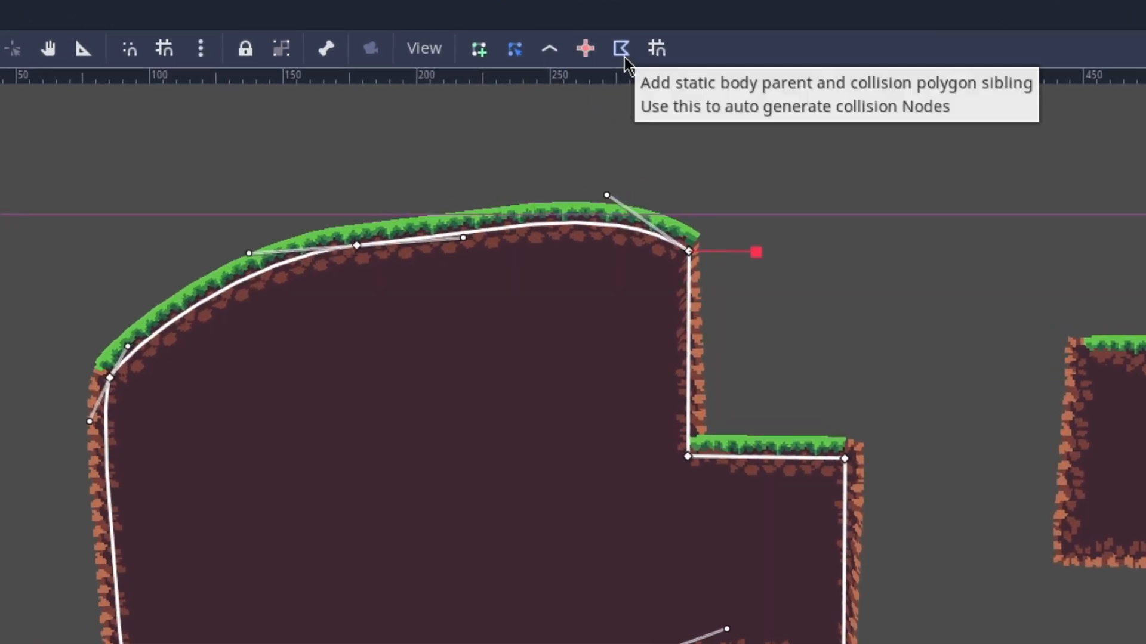
pyautogui.click(622, 48)
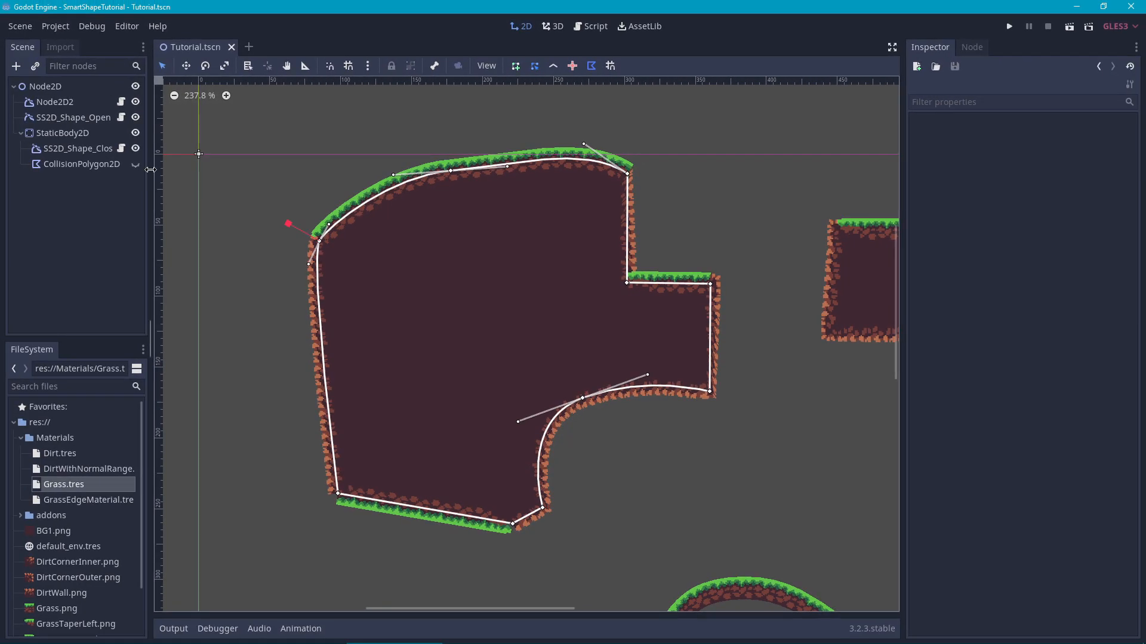
# Make CollisionPolygon2D visible and examine how it follows the closed shape's lower corner edges
pyautogui.click(136, 164)
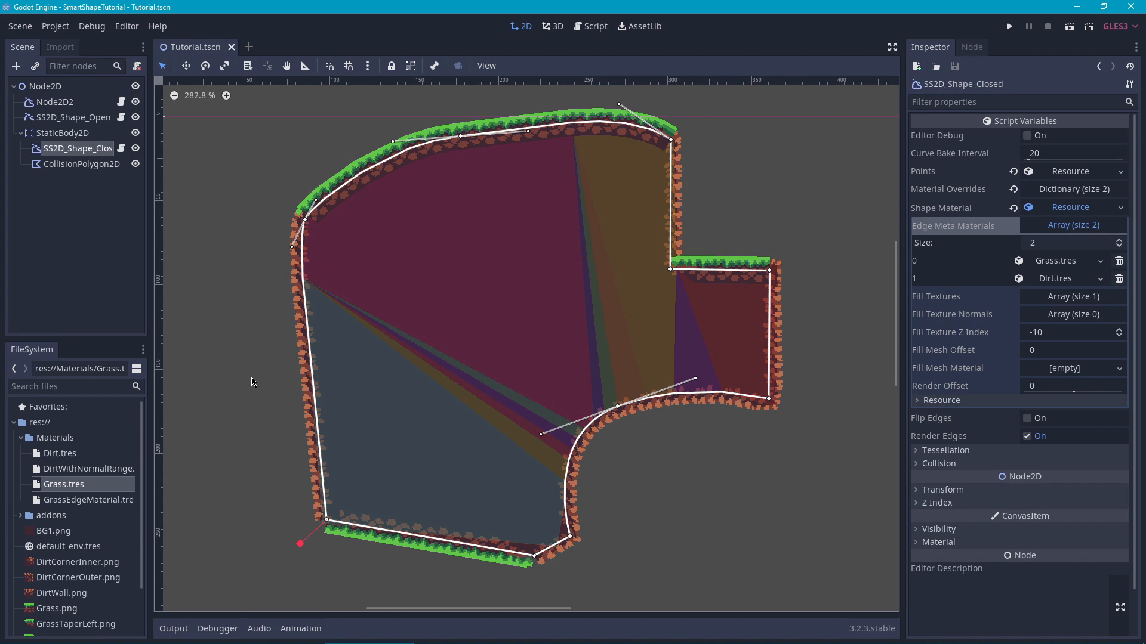
pyautogui.scroll(8, 511, 583)
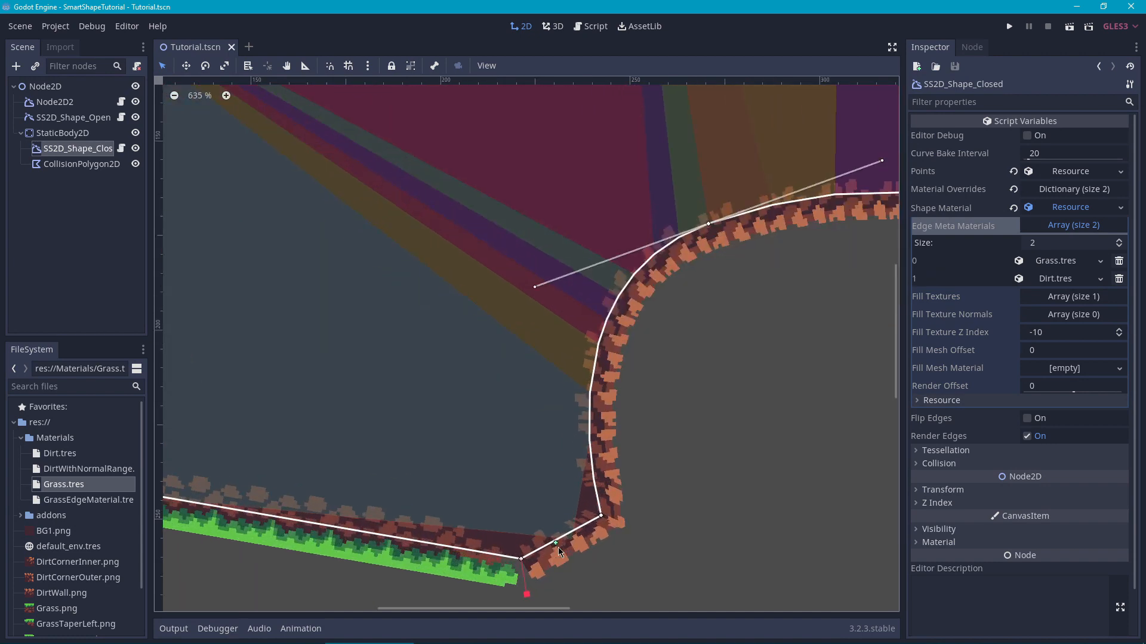
pyautogui.scroll(5, 418, 473)
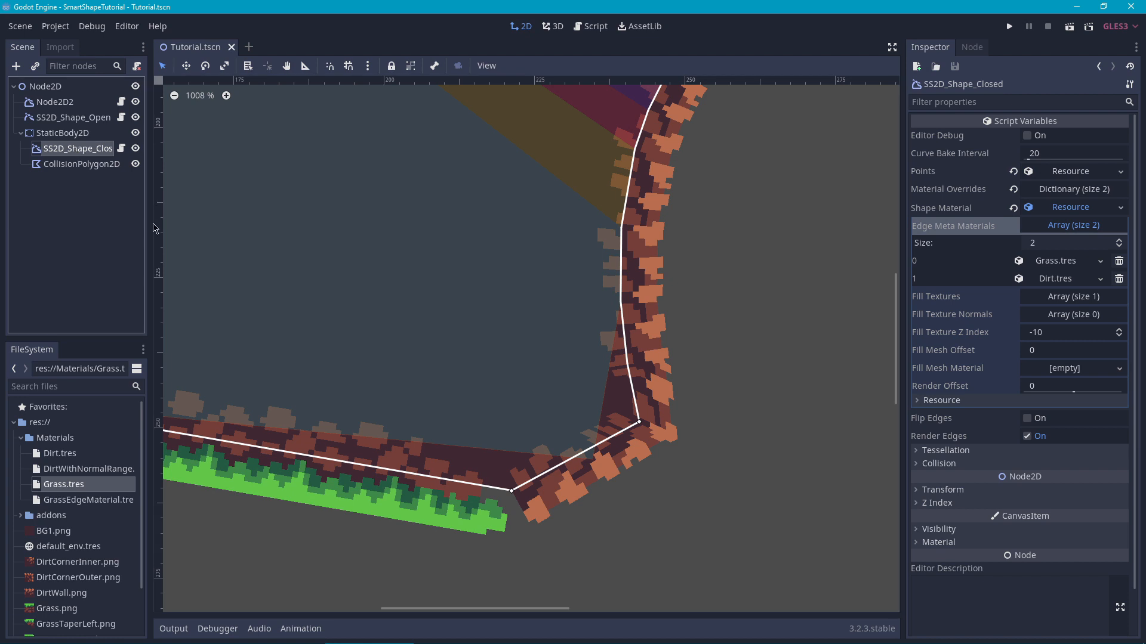
# Set the closed shape's Collision Size to 16
pyautogui.click(935, 463)
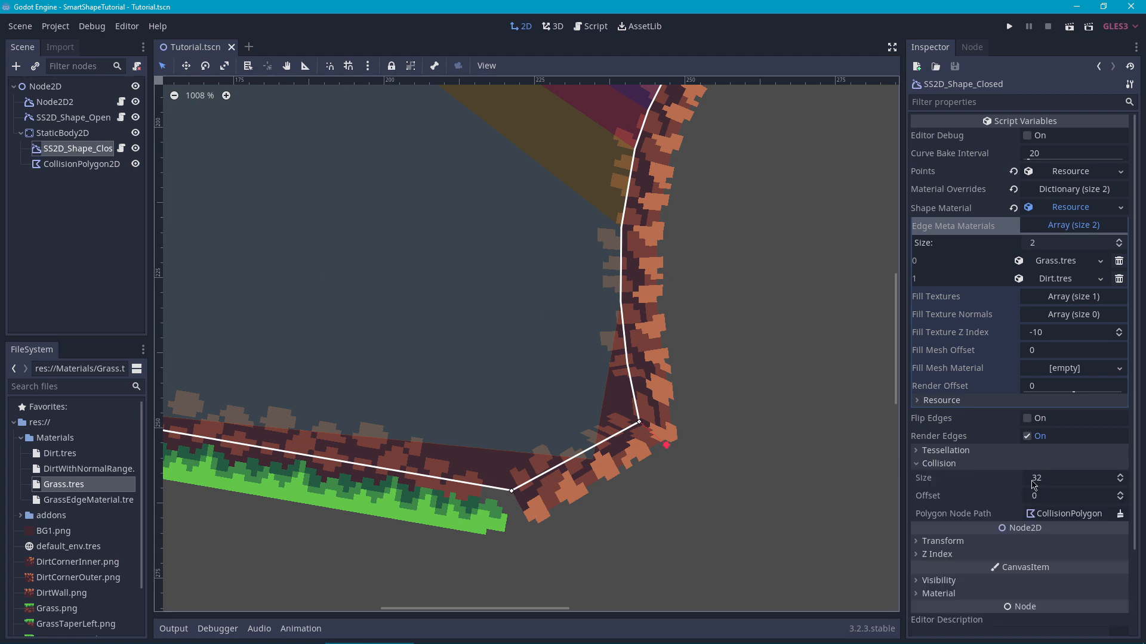
pyautogui.click(1061, 479)
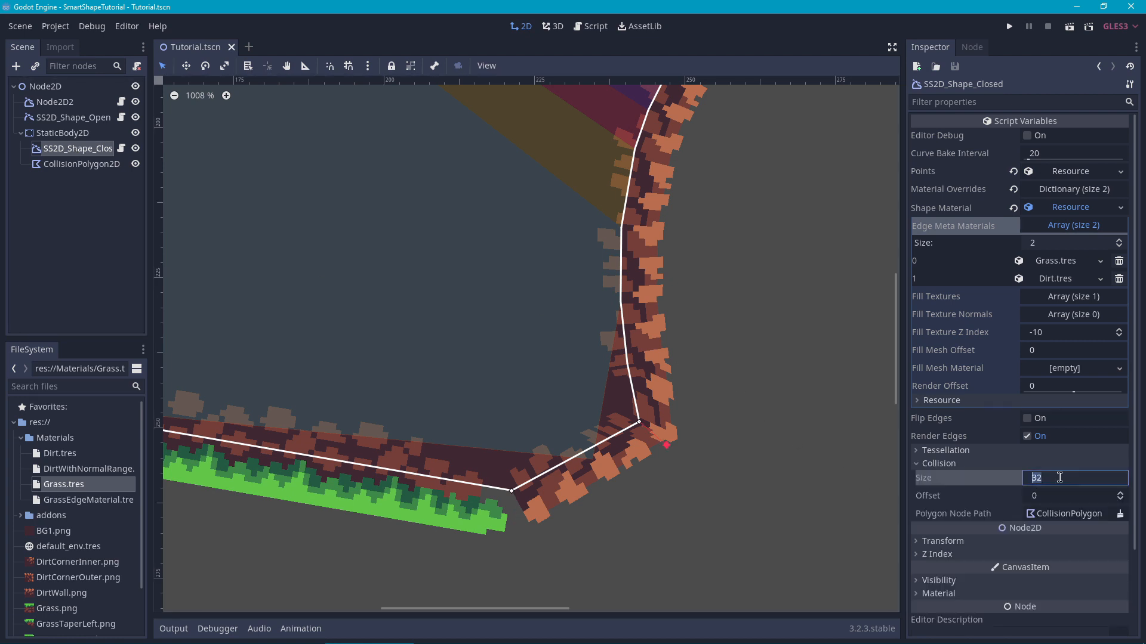
pyautogui.press('Return')
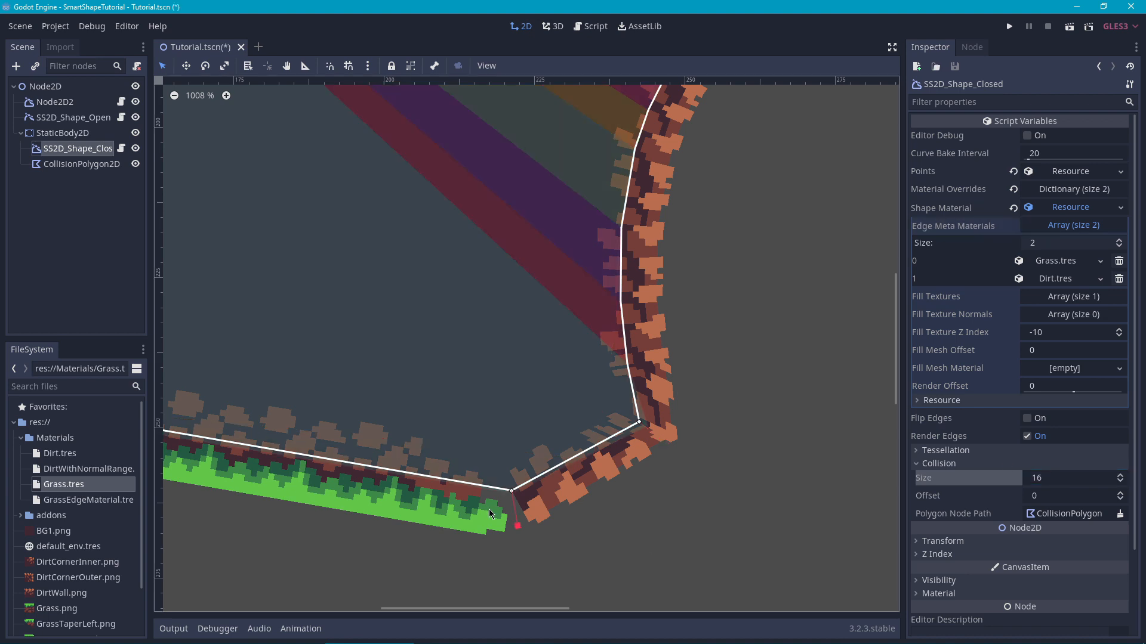
# Hide the CollisionPolygon2D node under StaticBody2D
pyautogui.moveTo(678, 255); pyautogui.dragTo(615, 234, button='middle')
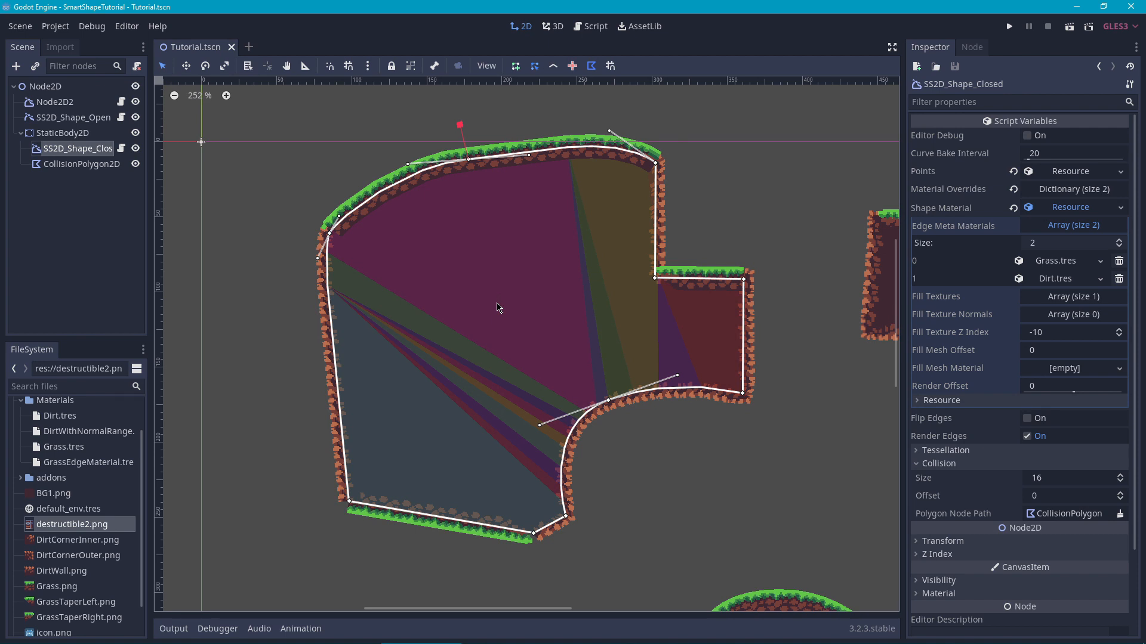
pyautogui.click(142, 169)
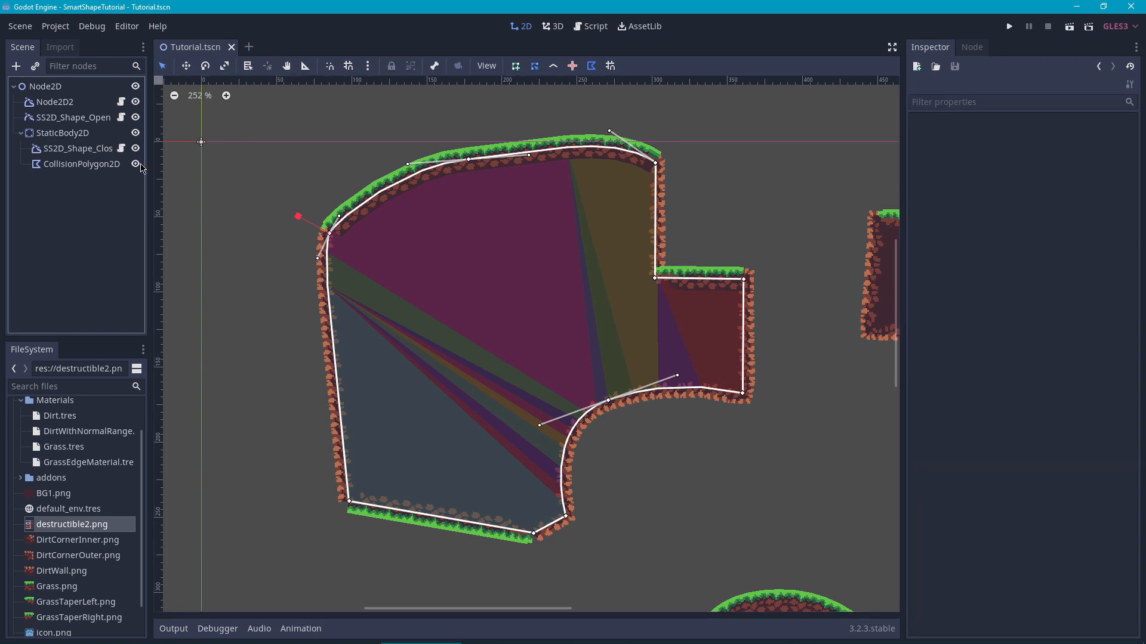
pyautogui.click(141, 166)
# Add an SS2D_Shape_Anchor node as a child of the root Node2D
pyautogui.click(51, 88)
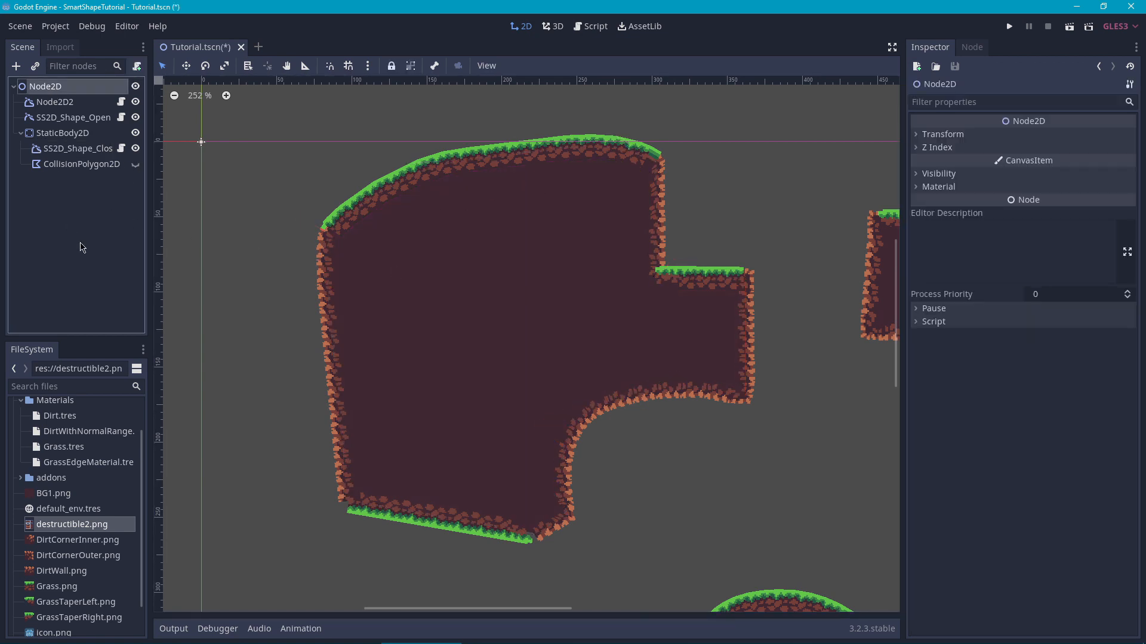
pyautogui.hotkey('ctrl', 'a')
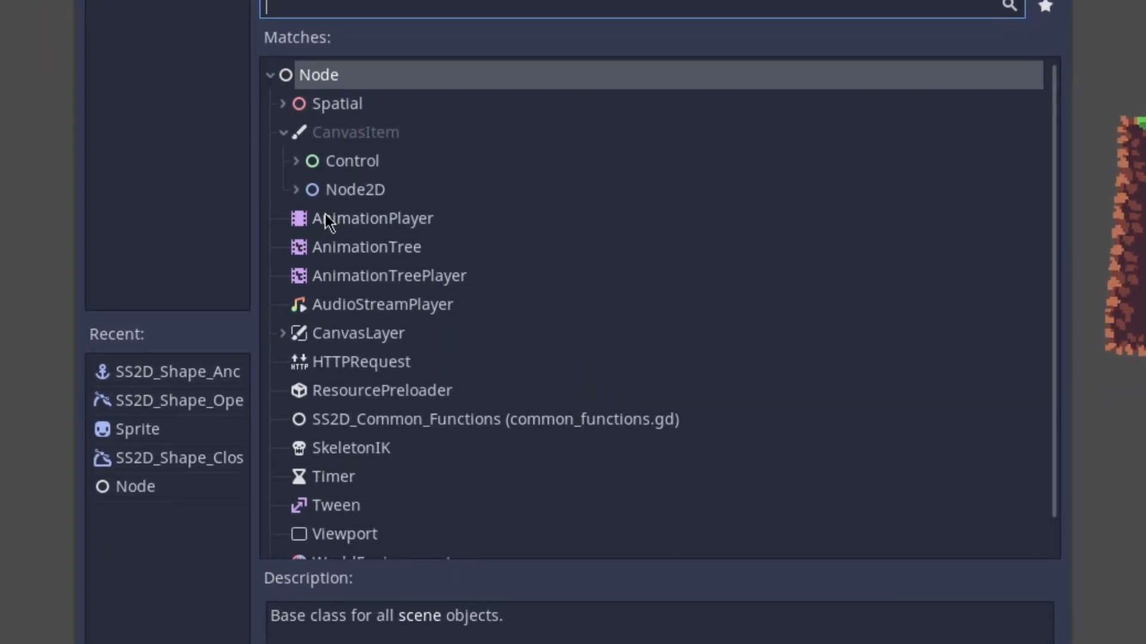
pyautogui.click(295, 189)
pyautogui.scroll(-5, 570, 294)
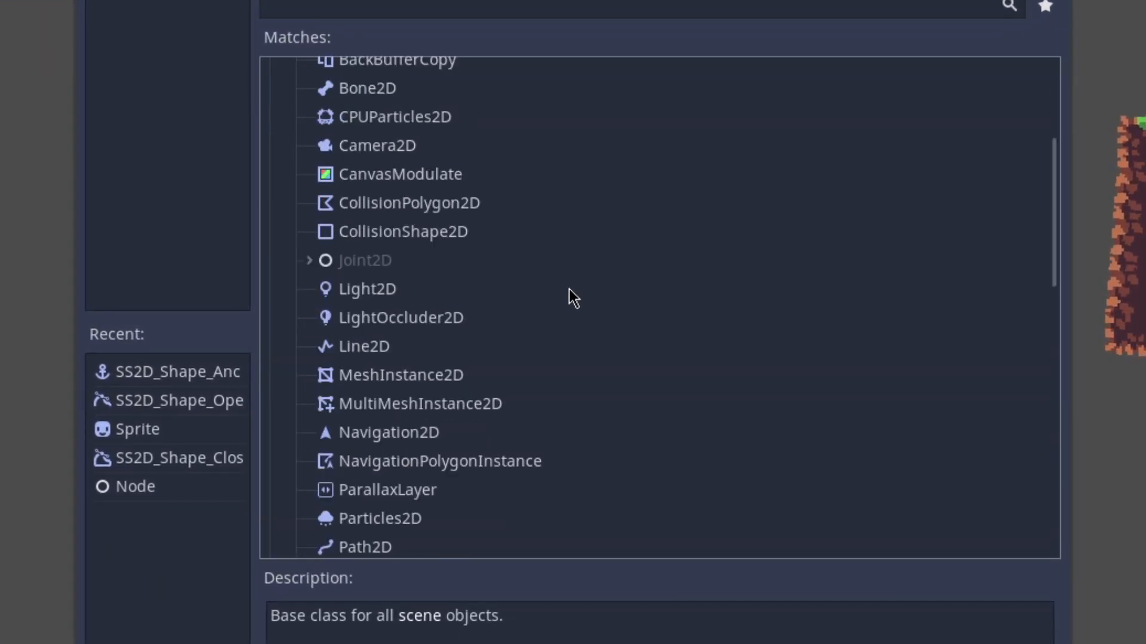
pyautogui.scroll(-6, 565, 298)
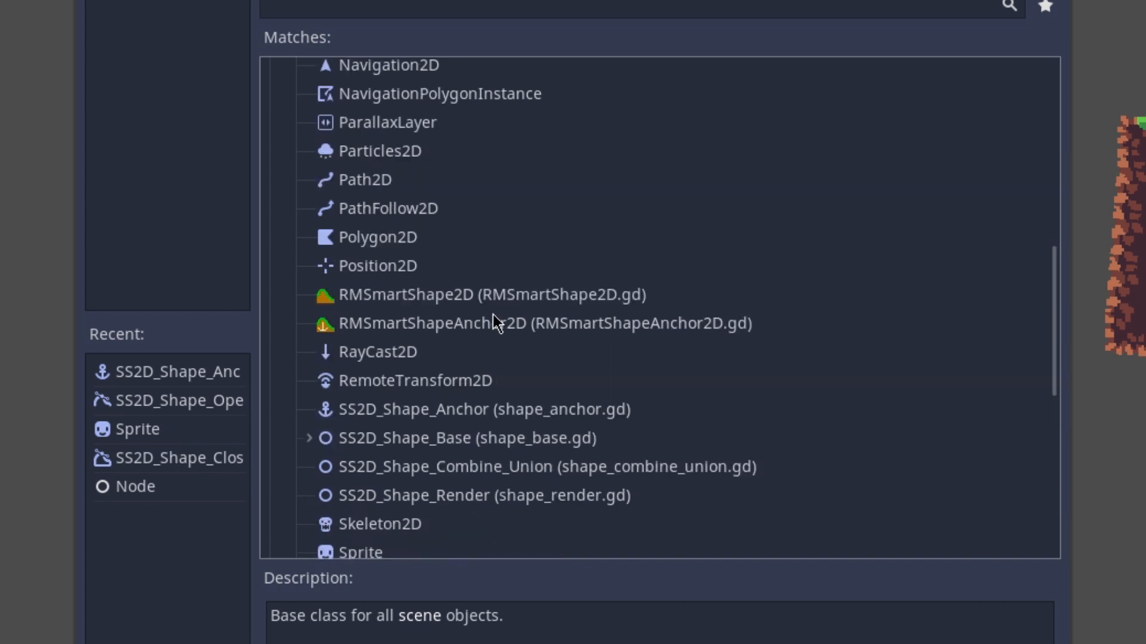
pyautogui.click(370, 292)
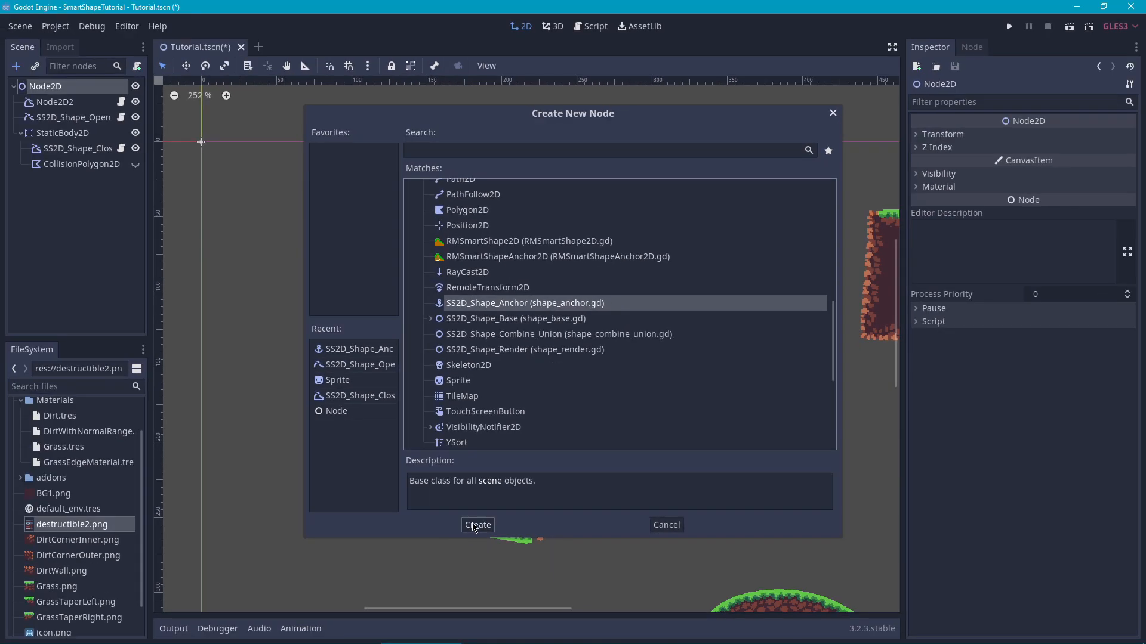
pyautogui.click(478, 525)
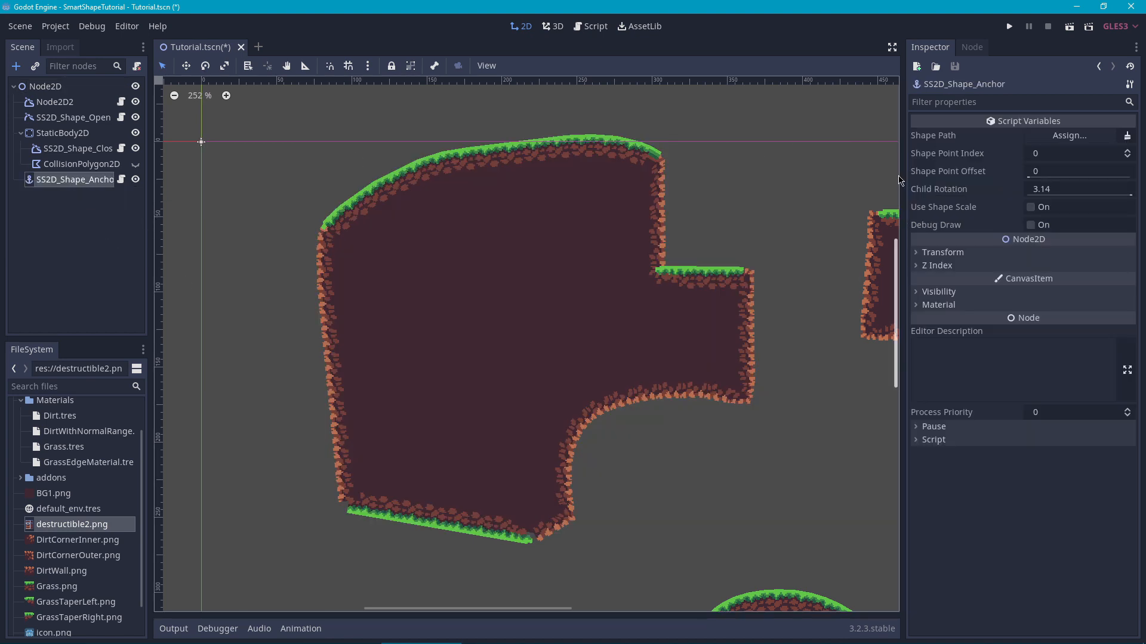
# Assign SS2D_Shape_Closed as the anchor's Shape Path
pyautogui.click(1071, 136)
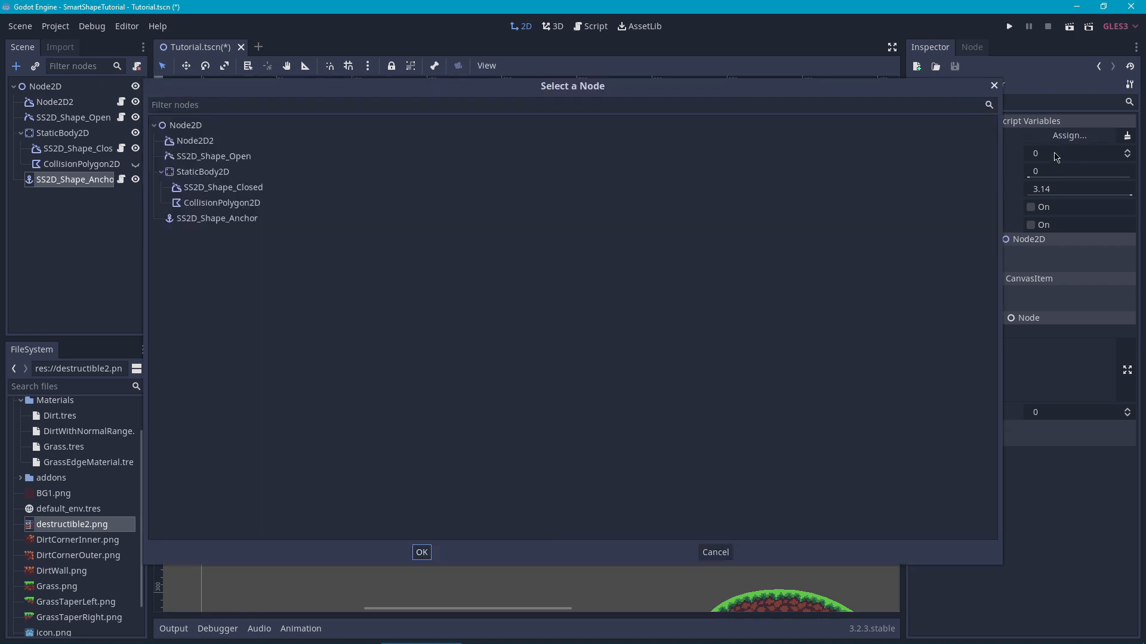
pyautogui.click(225, 188)
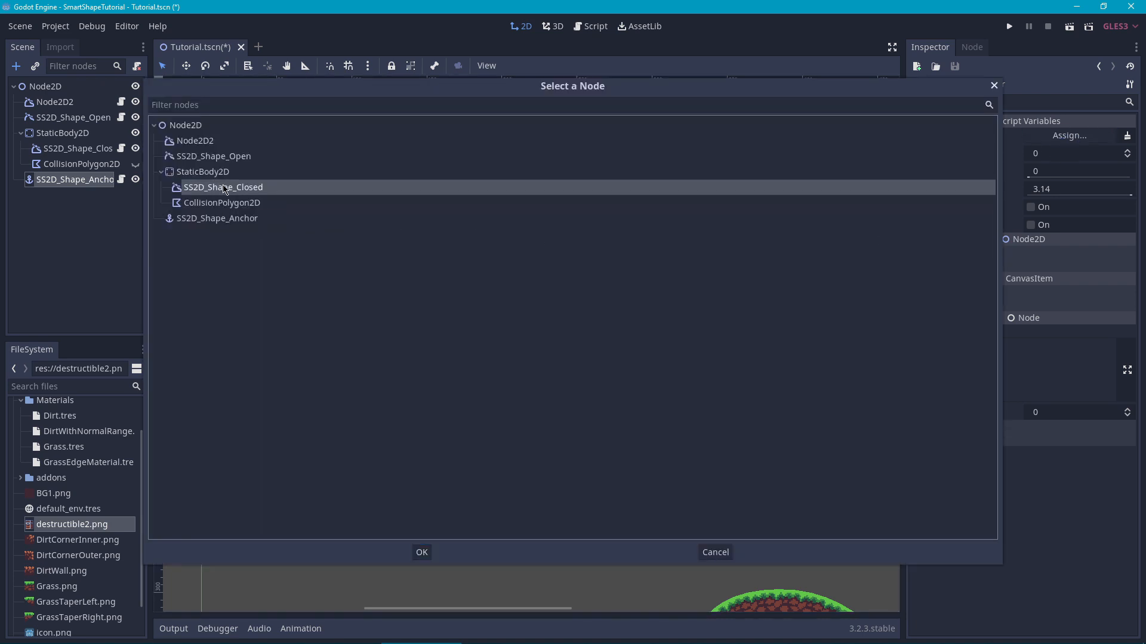
pyautogui.click(420, 553)
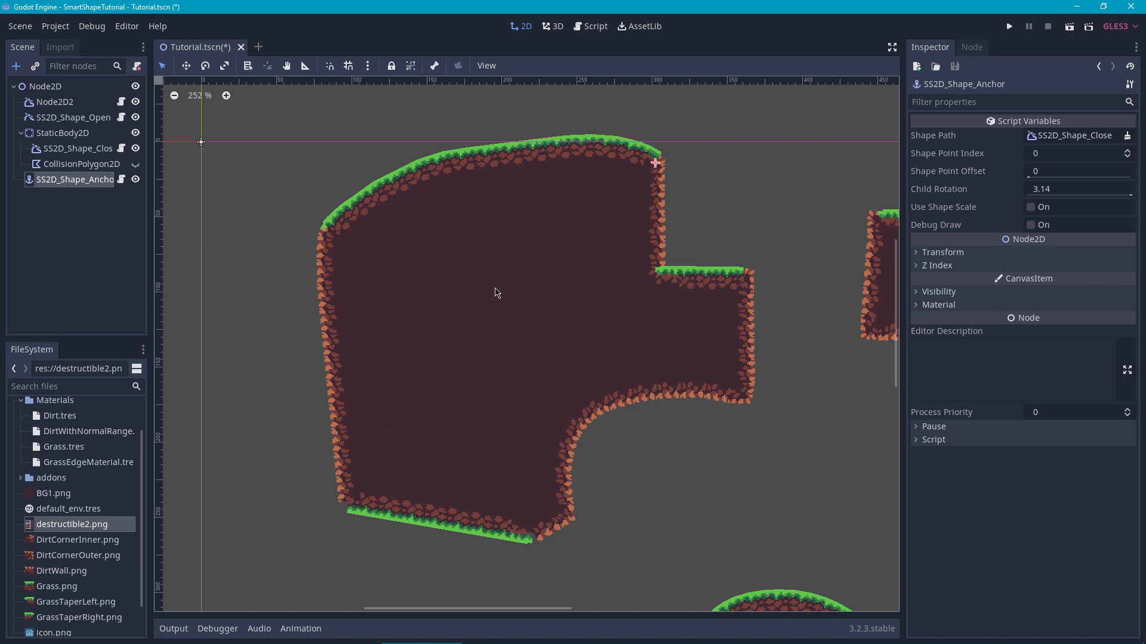
# Add destructible2.png as a sprite child of the anchor and place it against the outside of the closed shape's upper-right corner
pyautogui.scroll(3, 494, 292)
pyautogui.scroll(5, 527, 191)
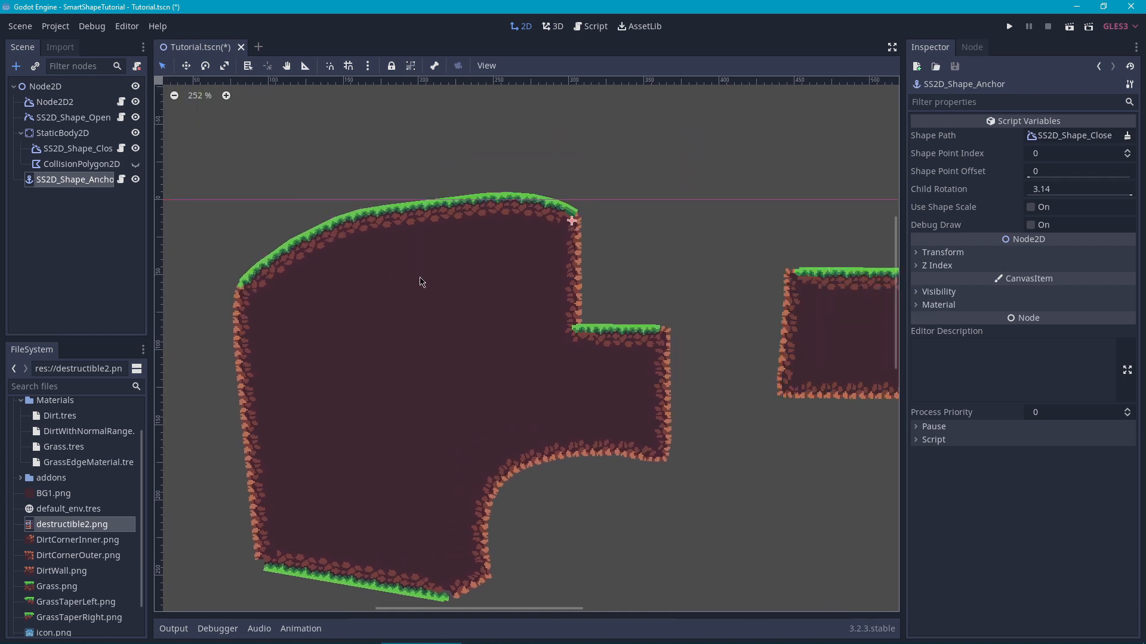
pyautogui.scroll(1, 527, 191)
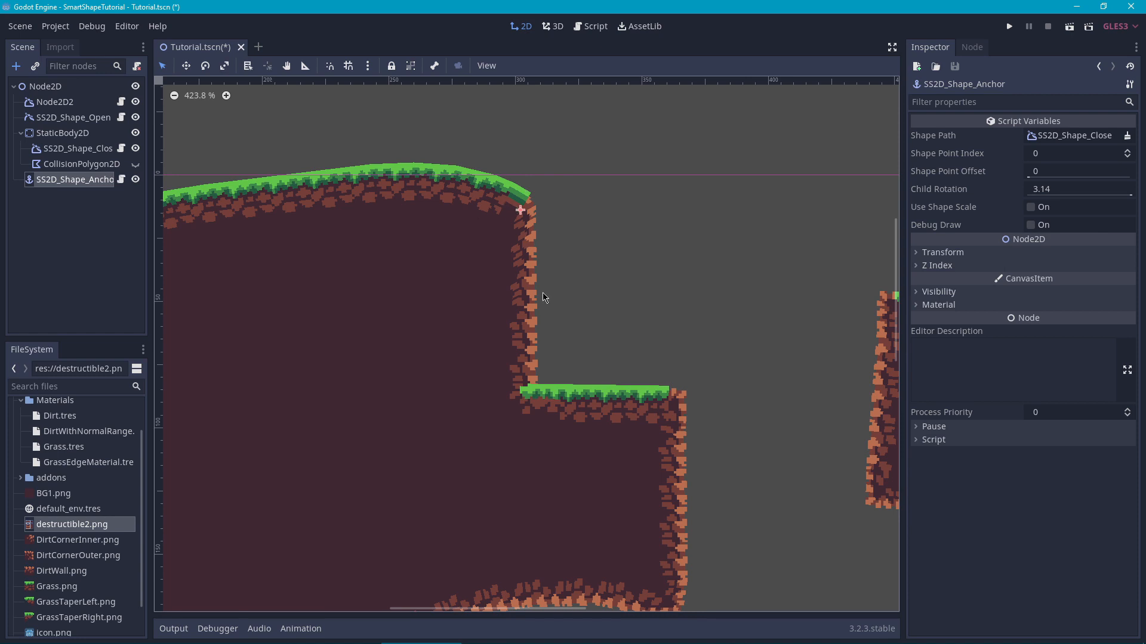
pyautogui.scroll(-1, 609, 289)
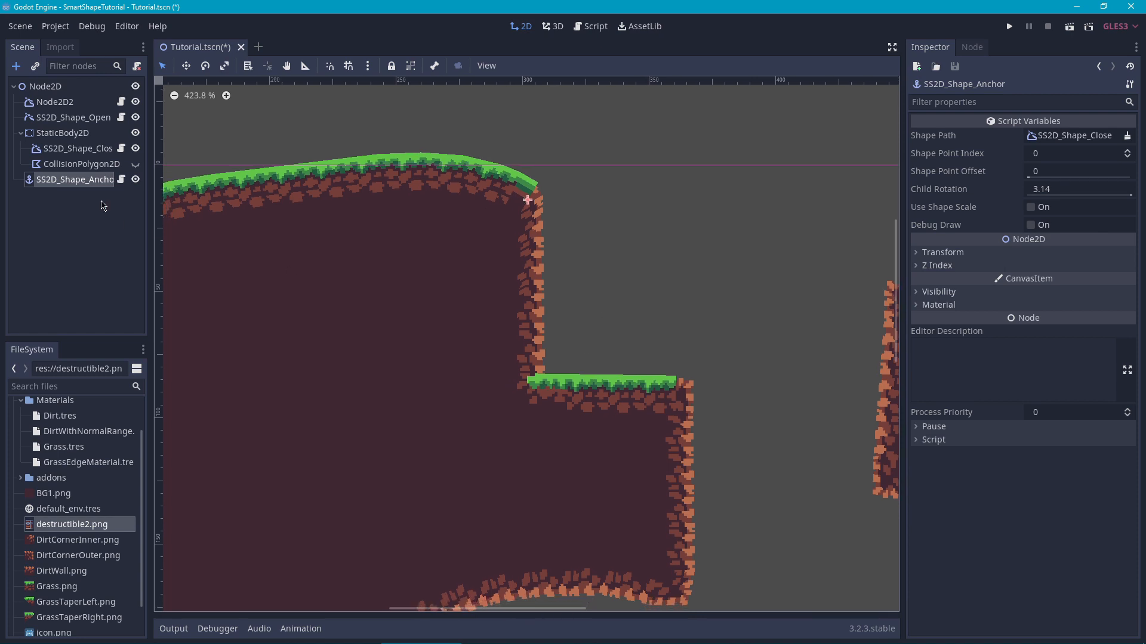
pyautogui.moveTo(555, 288); pyautogui.dragTo(592, 295, button='middle')
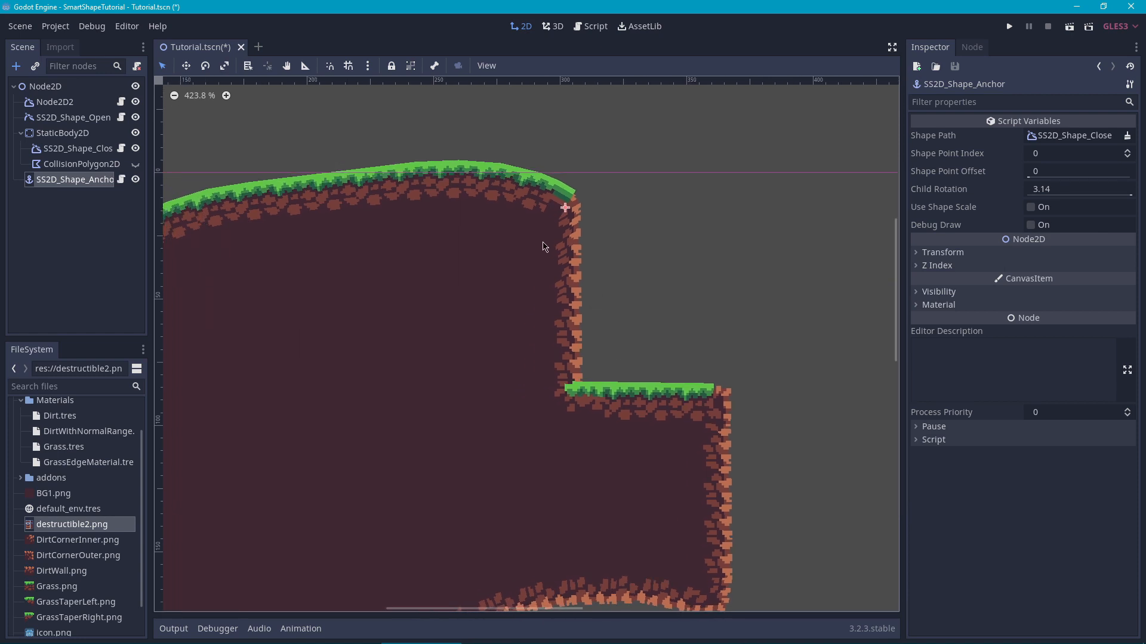
pyautogui.moveTo(100, 525); pyautogui.dragTo(625, 213)
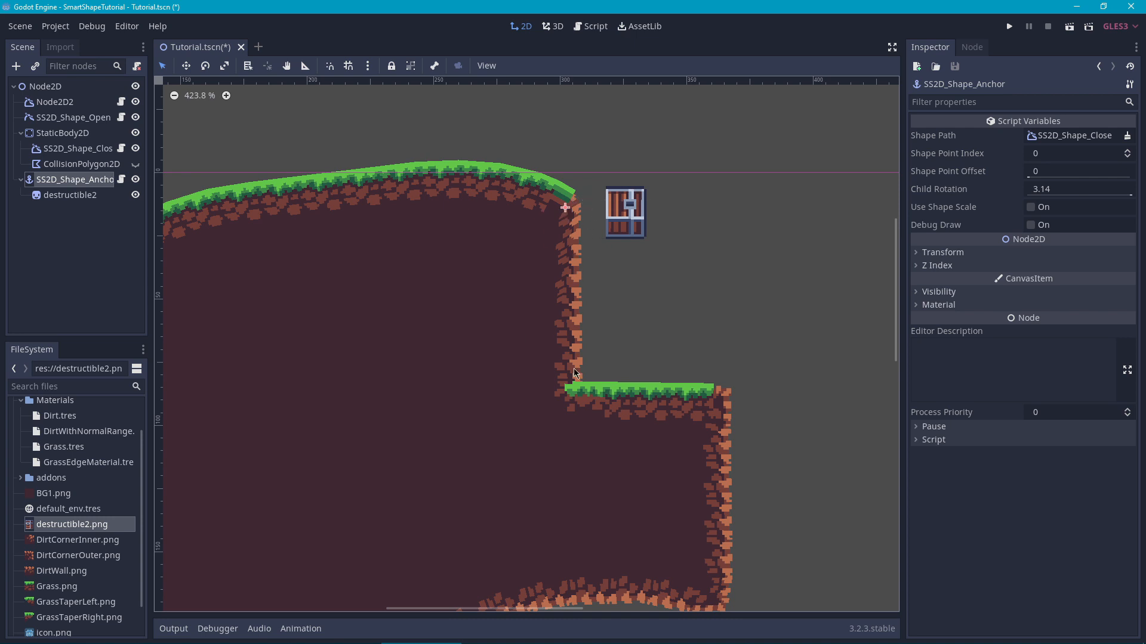
pyautogui.click(68, 195)
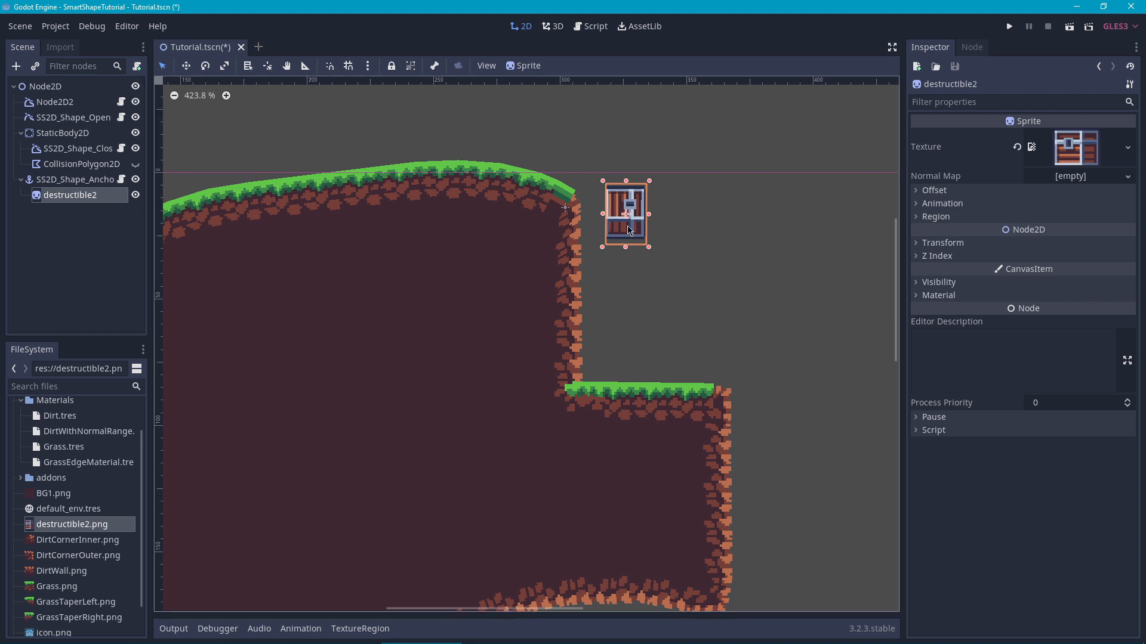
pyautogui.moveTo(629, 229); pyautogui.dragTo(598, 225)
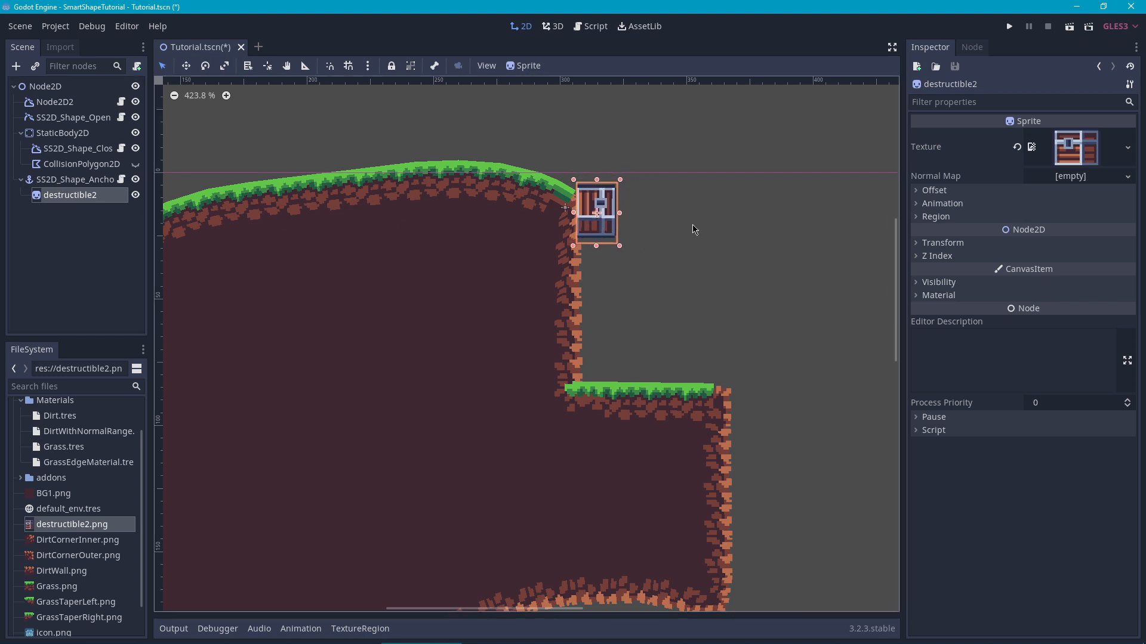
# Set the anchor's Shape Point Index to 2 and its Shape Point Offset to 0.395
pyautogui.click(55, 183)
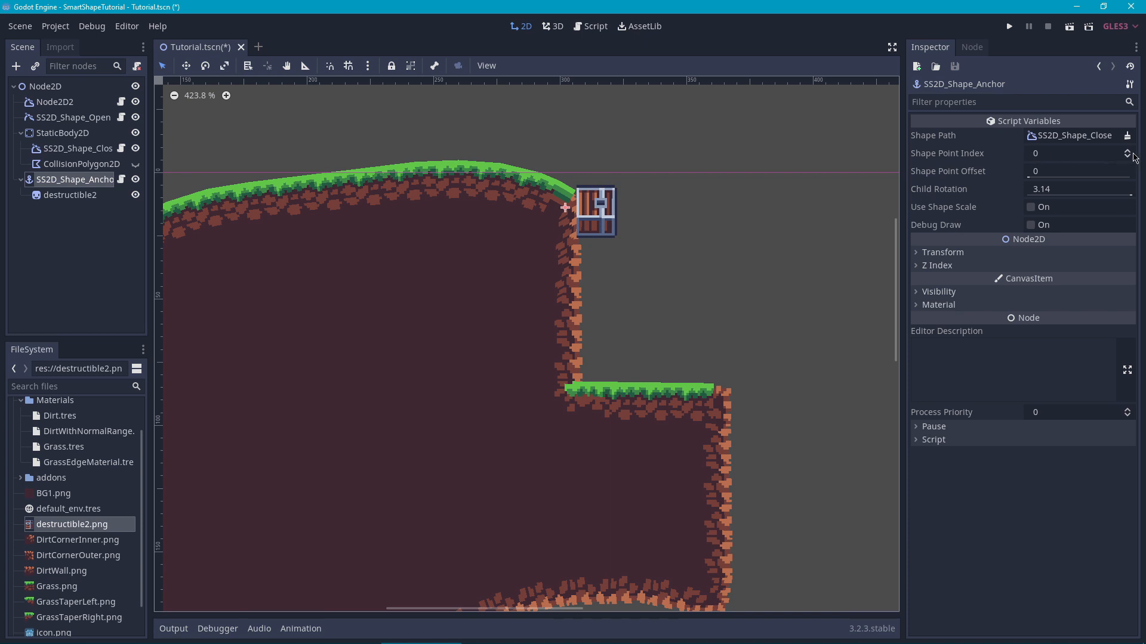
pyautogui.click(1129, 152)
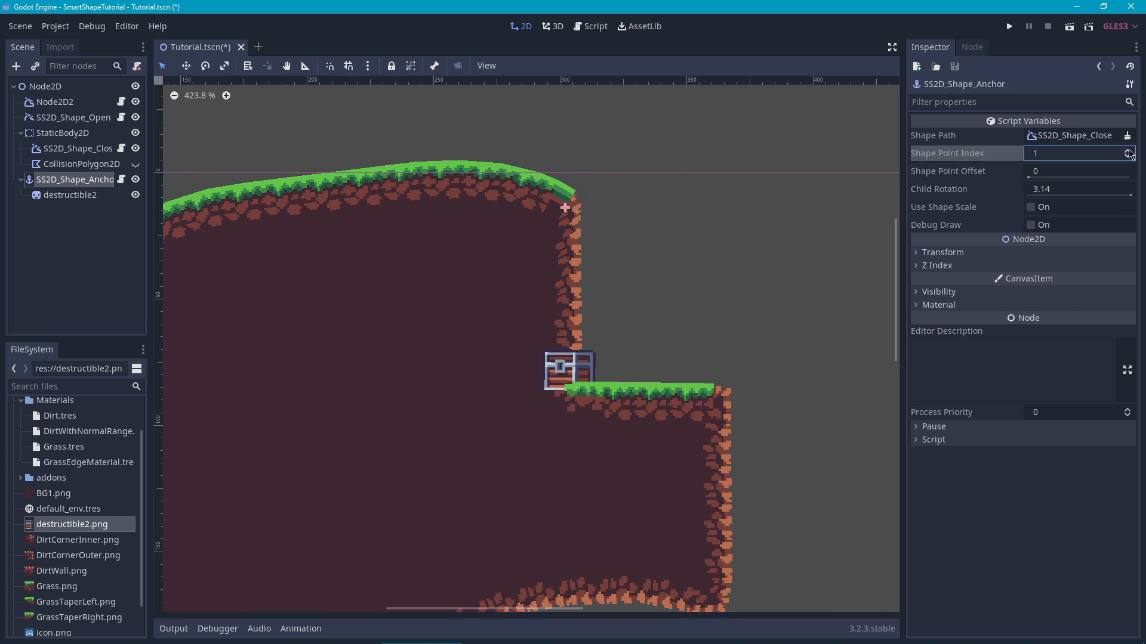
pyautogui.click(1128, 151)
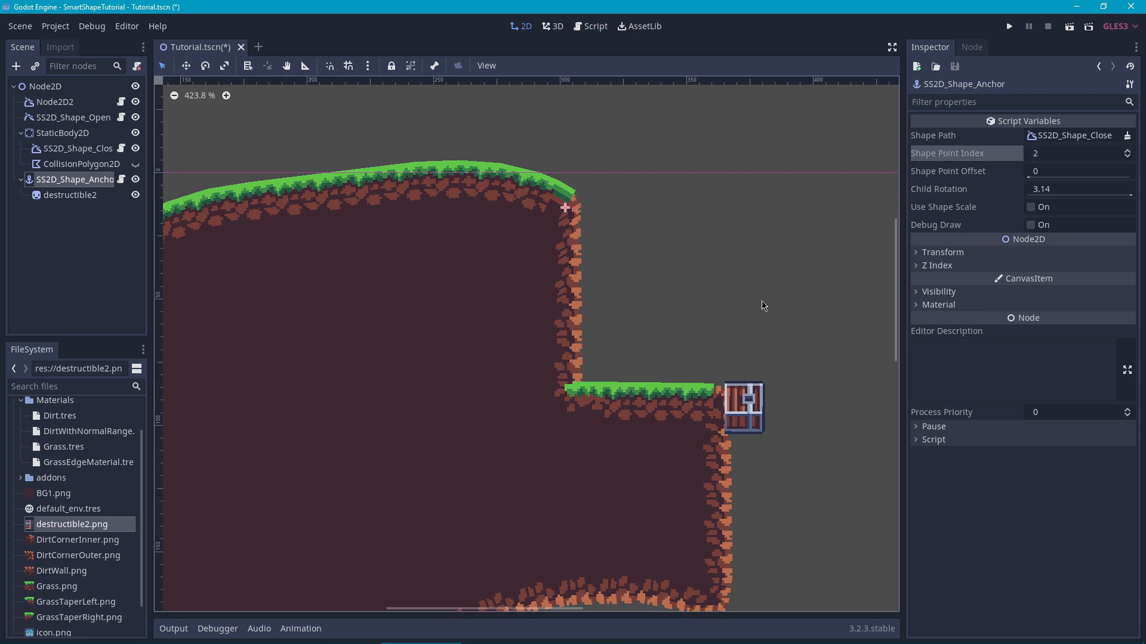
pyautogui.moveTo(762, 304); pyautogui.dragTo(686, 263, button='middle')
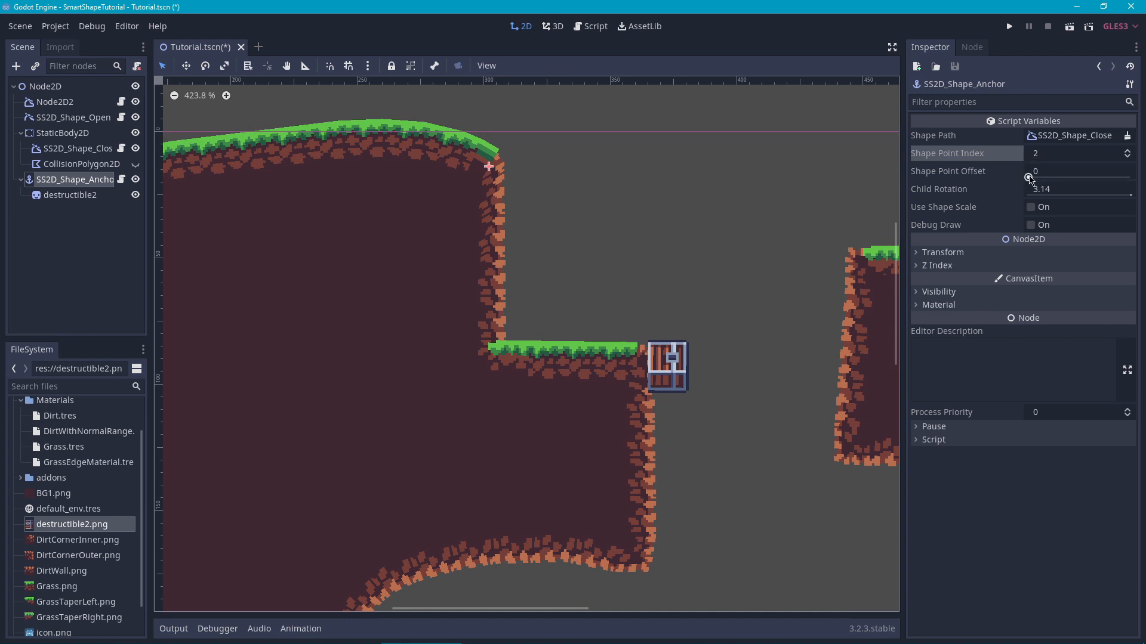
pyautogui.moveTo(1029, 177); pyautogui.dragTo(1107, 184)
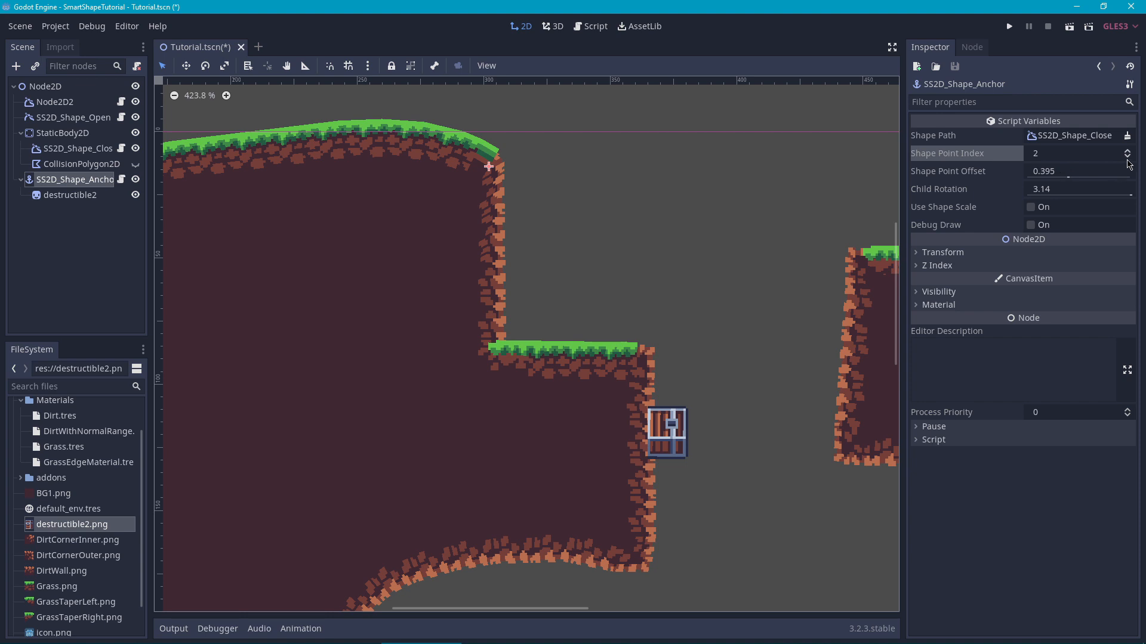
# Set the anchor's Shape Point Index to 9 and raise the chest sprite so it rests on the grass surface
pyautogui.click(1128, 151)
pyautogui.doubleClick(1131, 153)
pyautogui.click(1131, 152)
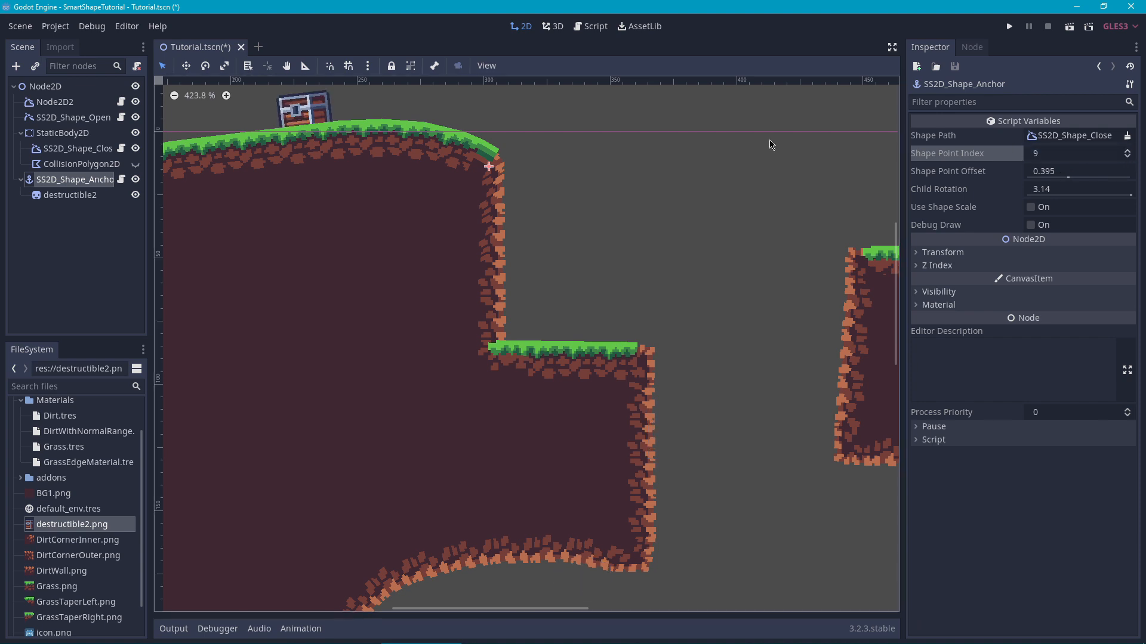
pyautogui.moveTo(285, 95); pyautogui.dragTo(595, 249, button='middle')
pyautogui.scroll(5, 503, 226)
pyautogui.click(623, 260)
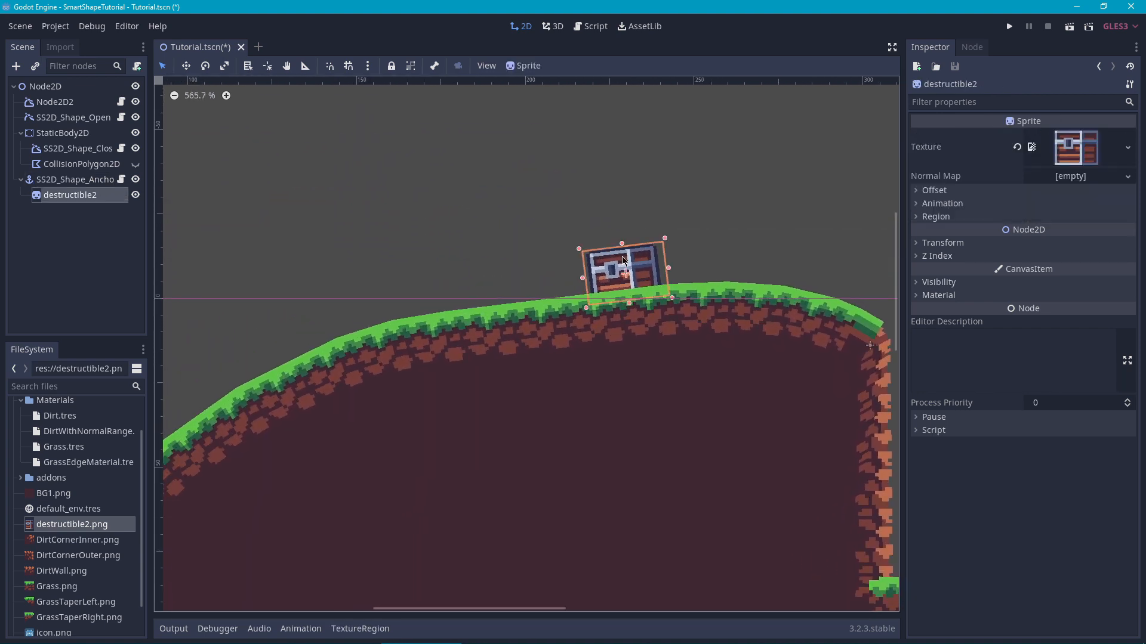
pyautogui.moveTo(619, 269); pyautogui.dragTo(617, 251)
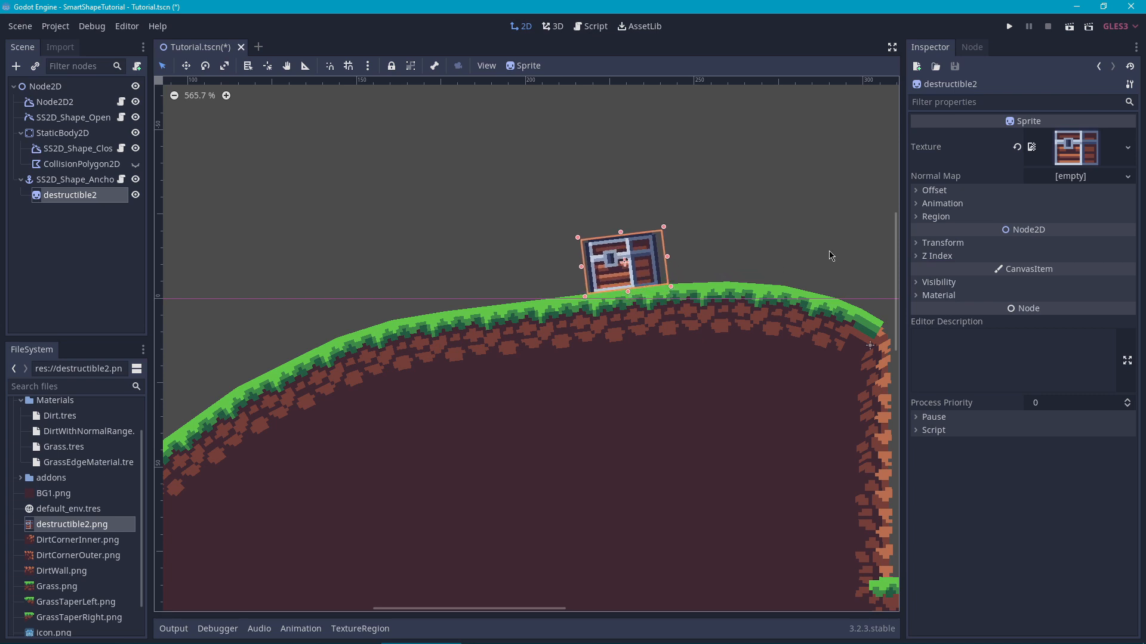
# Set the anchor's Shape Point Index to 8 and increase its Shape Point Offset past 0.569 to slide the chest up the slope
pyautogui.click(102, 180)
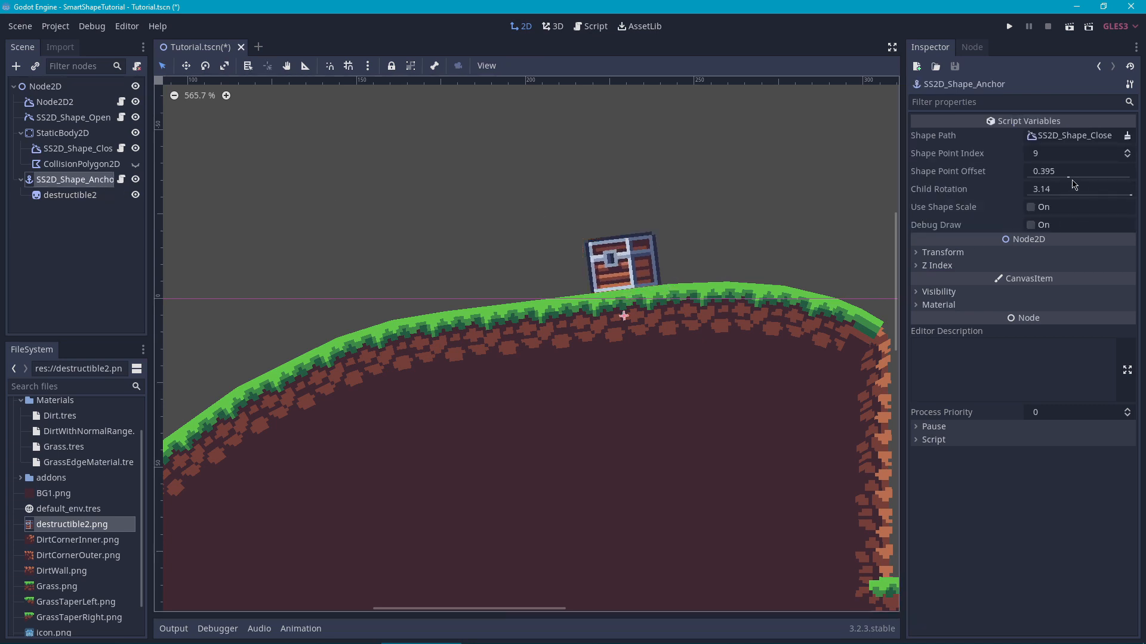
pyautogui.moveTo(1071, 180)
pyautogui.mouseDown()
pyautogui.moveTo(1045, 177)
pyautogui.moveTo(1067, 178)
pyautogui.mouseUp()
pyautogui.click(1127, 156)
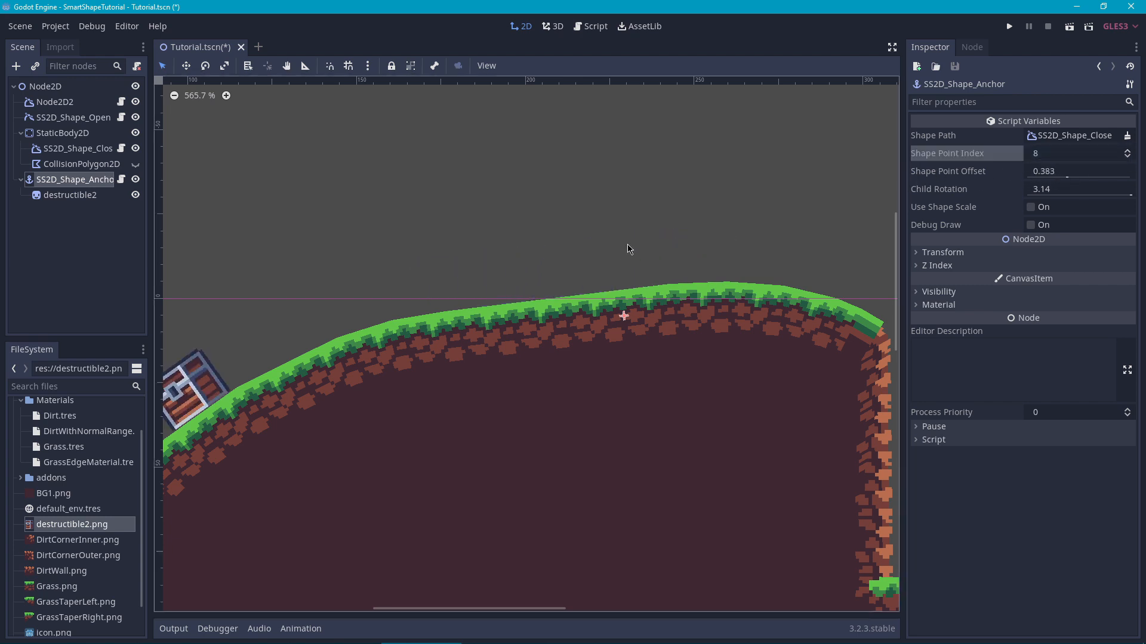
pyautogui.moveTo(609, 251); pyautogui.dragTo(834, 171, button='middle')
pyautogui.moveTo(1068, 178); pyautogui.dragTo(1083, 178)
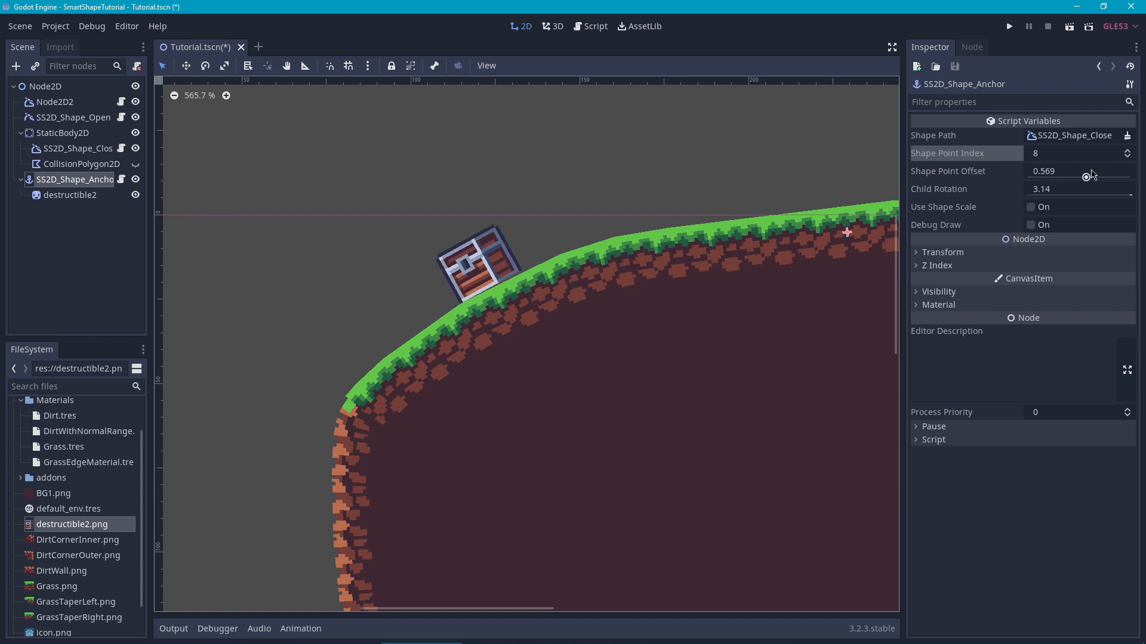
pyautogui.moveTo(1083, 177); pyautogui.dragTo(1097, 179)
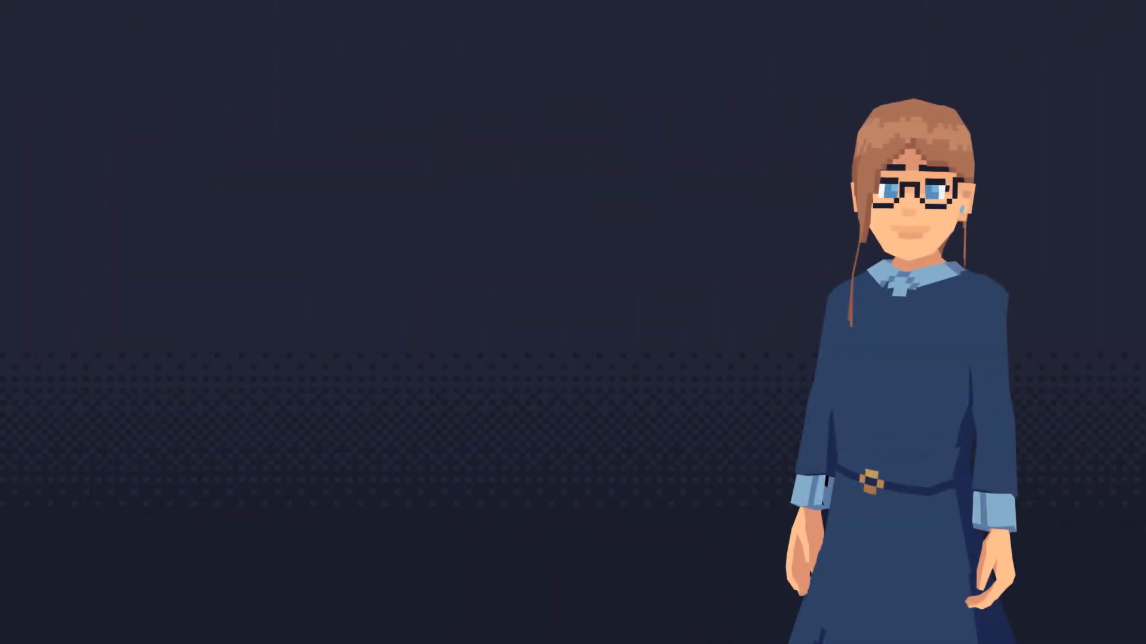